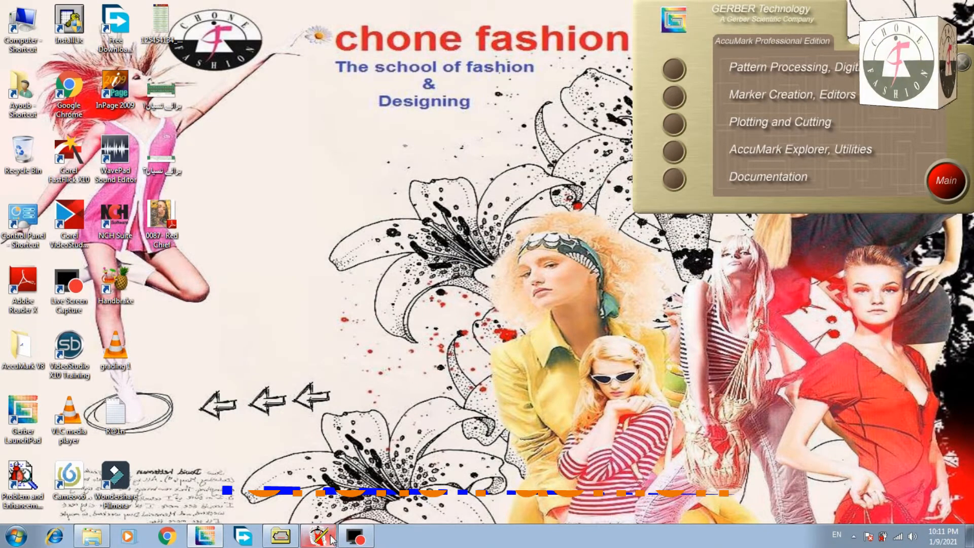
Switch to AccuMark Explorer
mouse_move(333, 539)
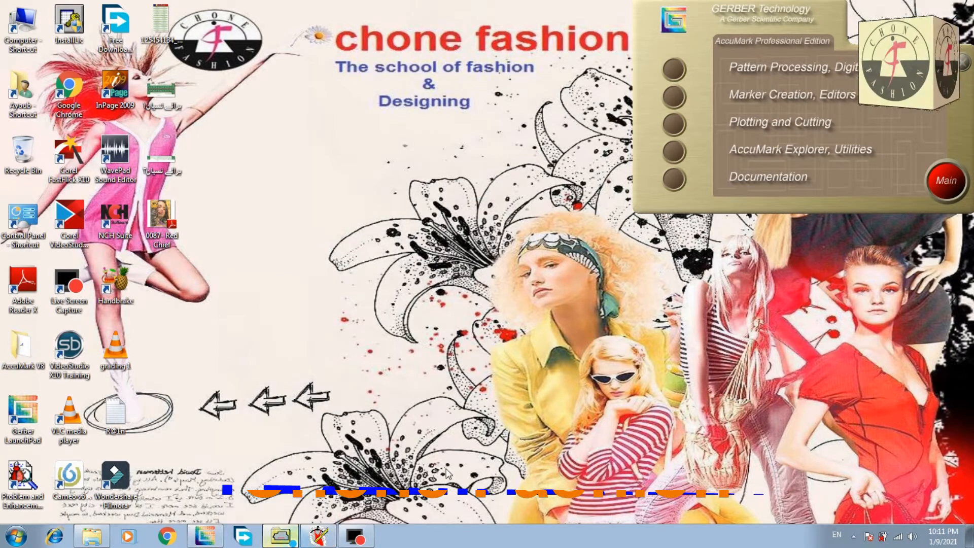
click(281, 536)
right_click(471, 371)
mouse_move(527, 446)
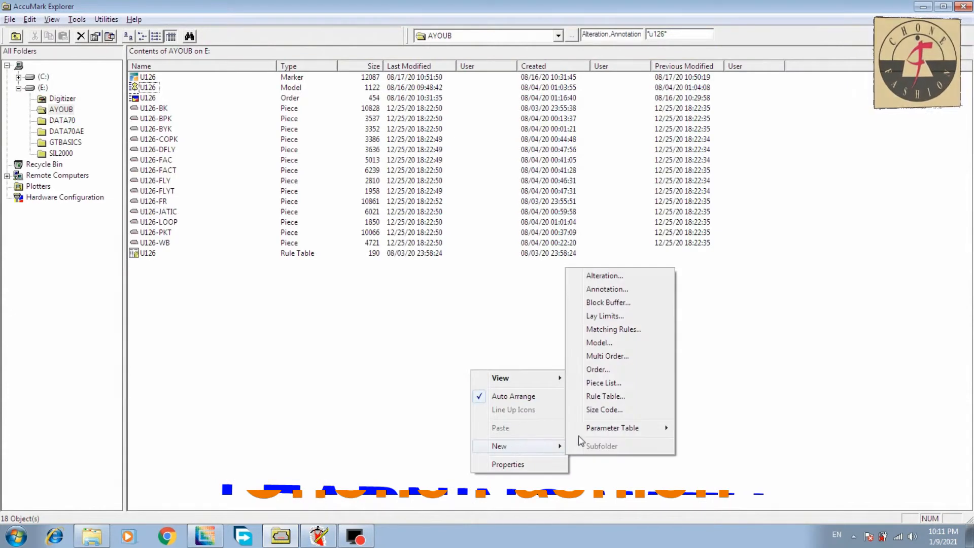
click(605, 397)
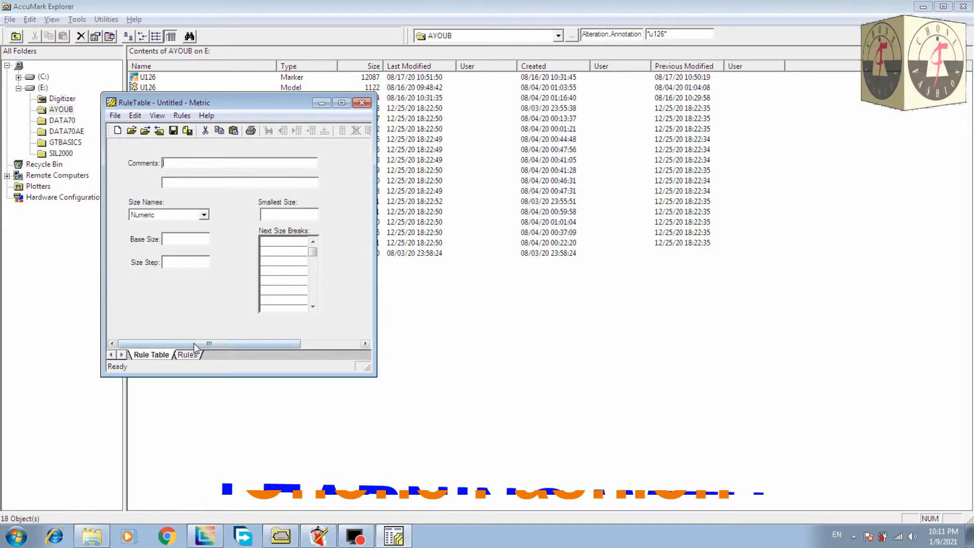
click(188, 354)
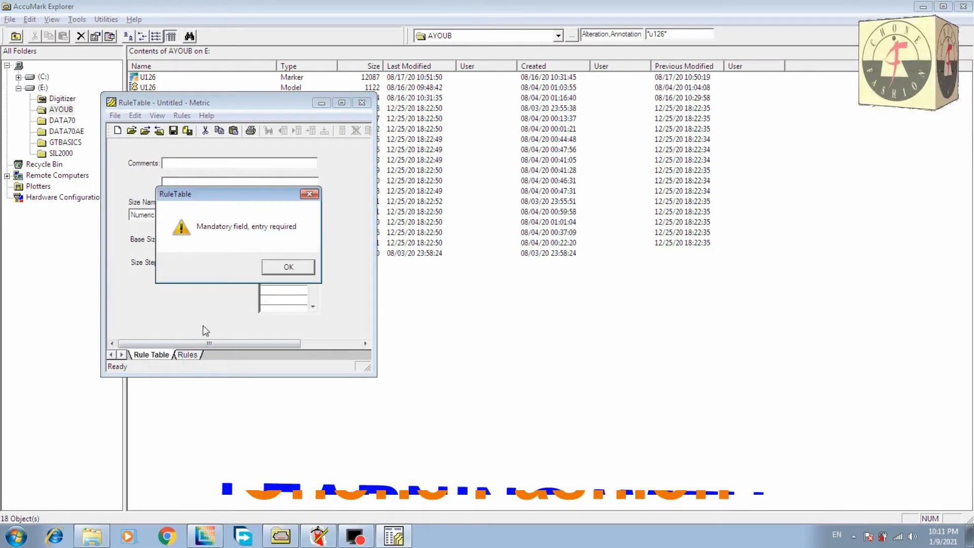
click(298, 273)
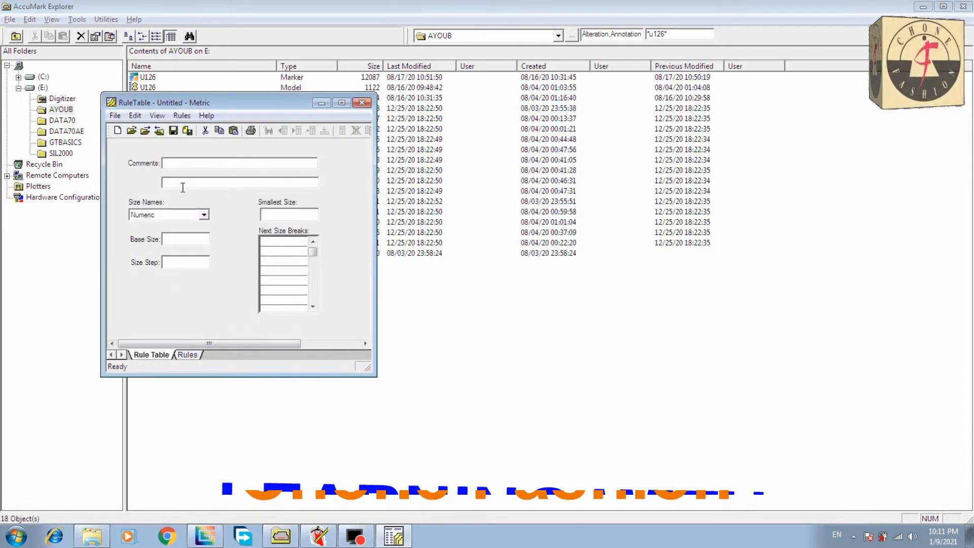
click(188, 354)
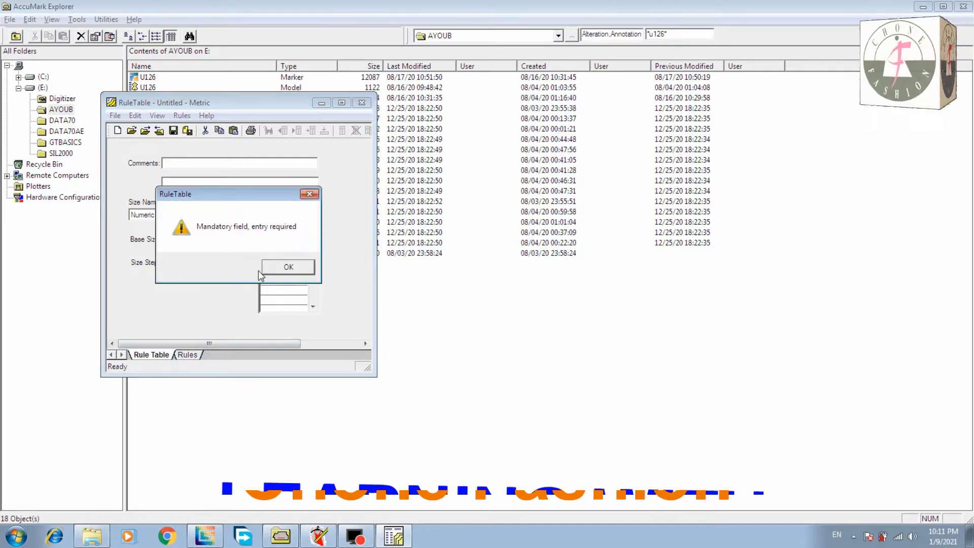
click(273, 269)
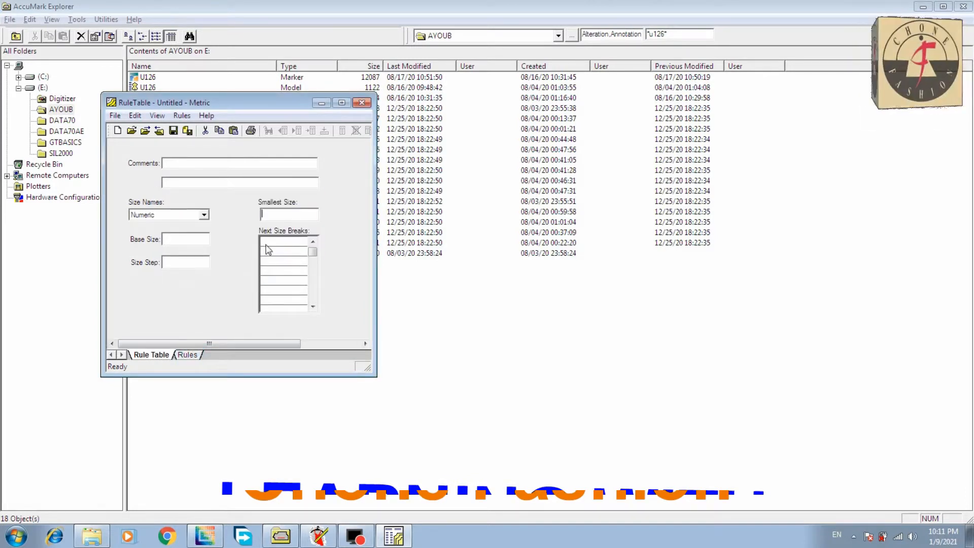
click(362, 102)
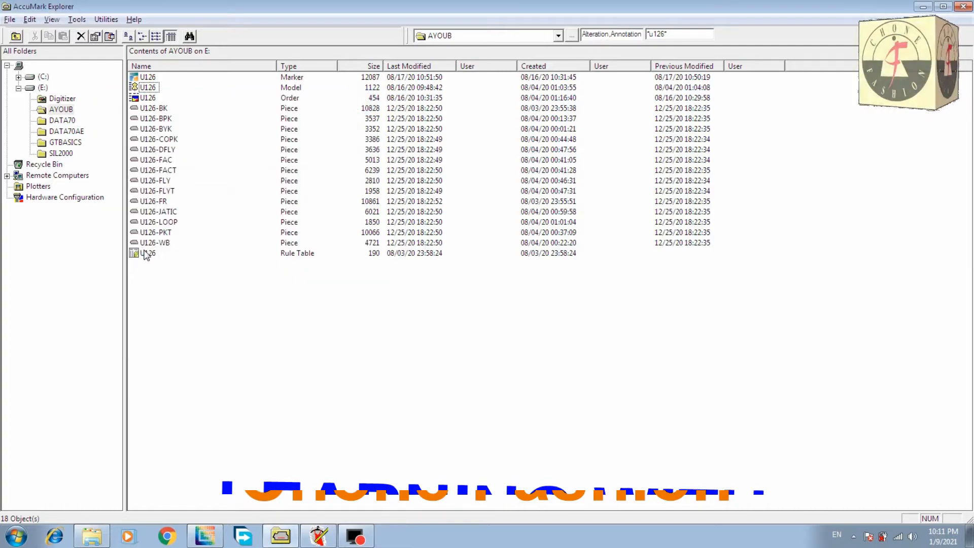
Open the U126 rule table, review its size breaks and grading rules, and close it
click(146, 253)
double_click(147, 253)
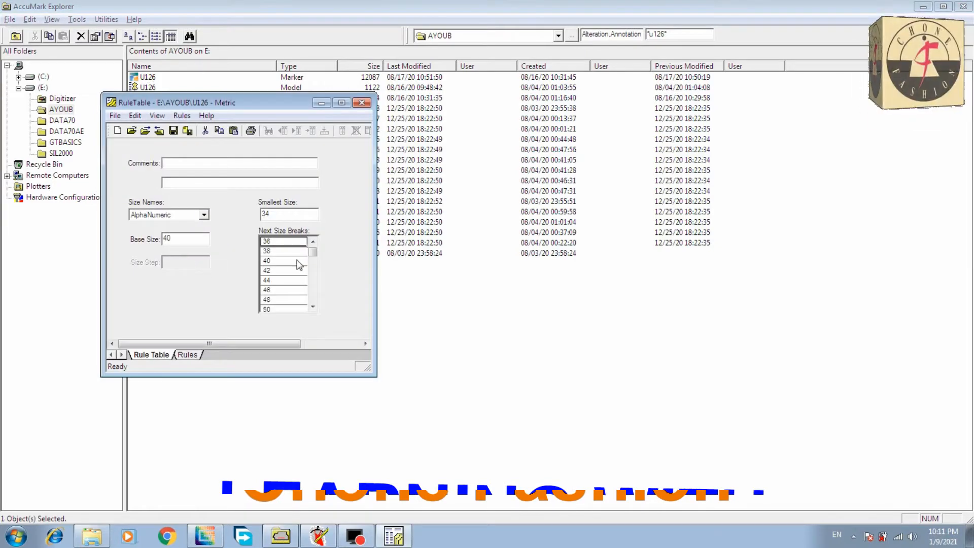
click(178, 355)
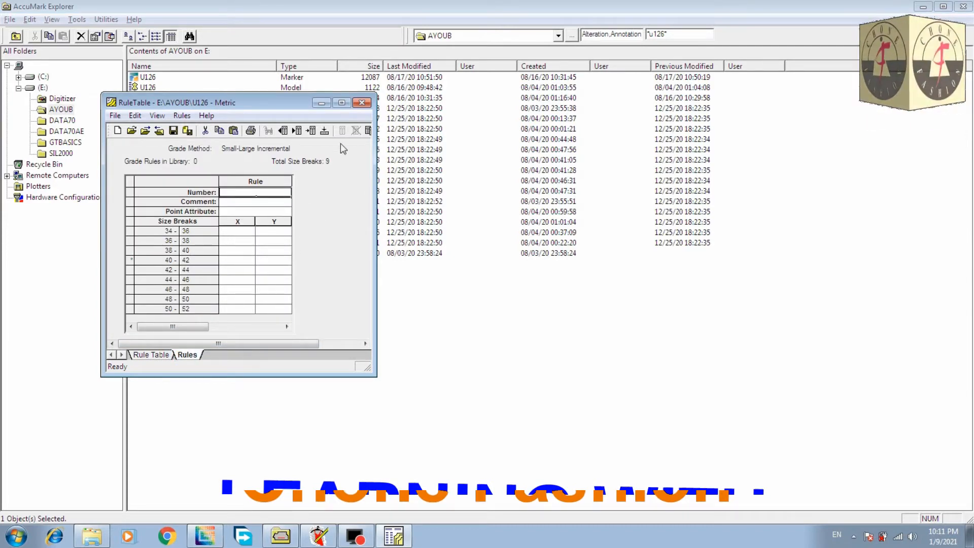
click(362, 103)
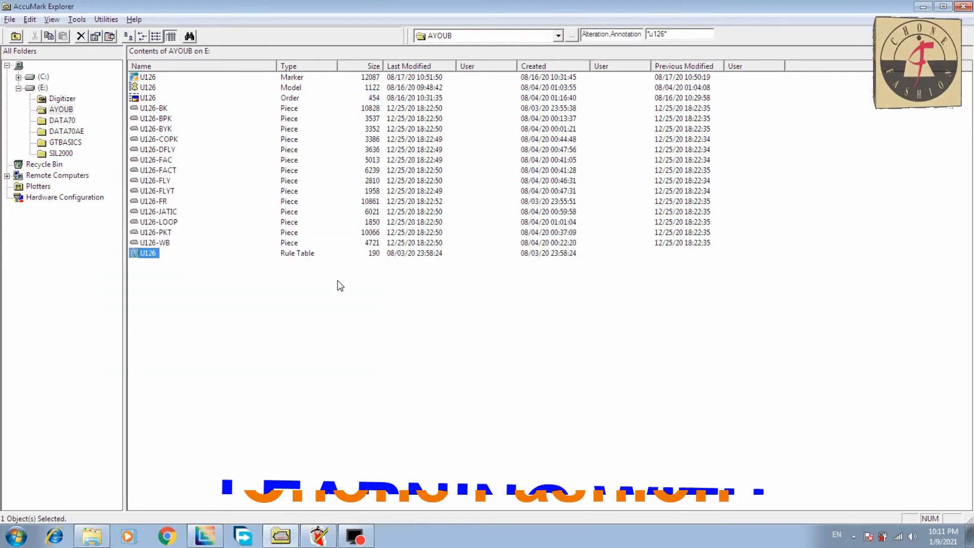
click(328, 308)
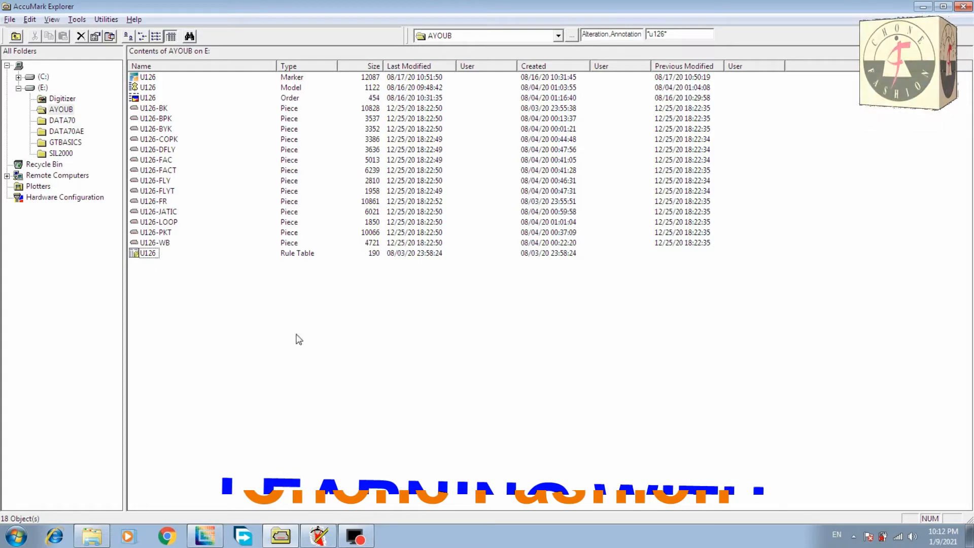
In Pattern Design, use Edit Delta on point 1, the upper hem corner of U126-BK, applying Delta Y 0.25 to all size breaks
click(318, 537)
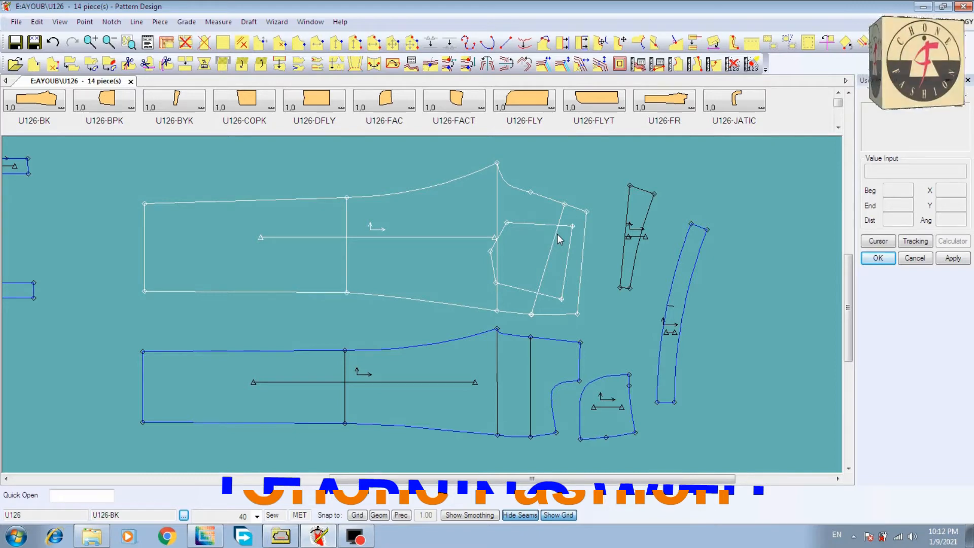
click(413, 66)
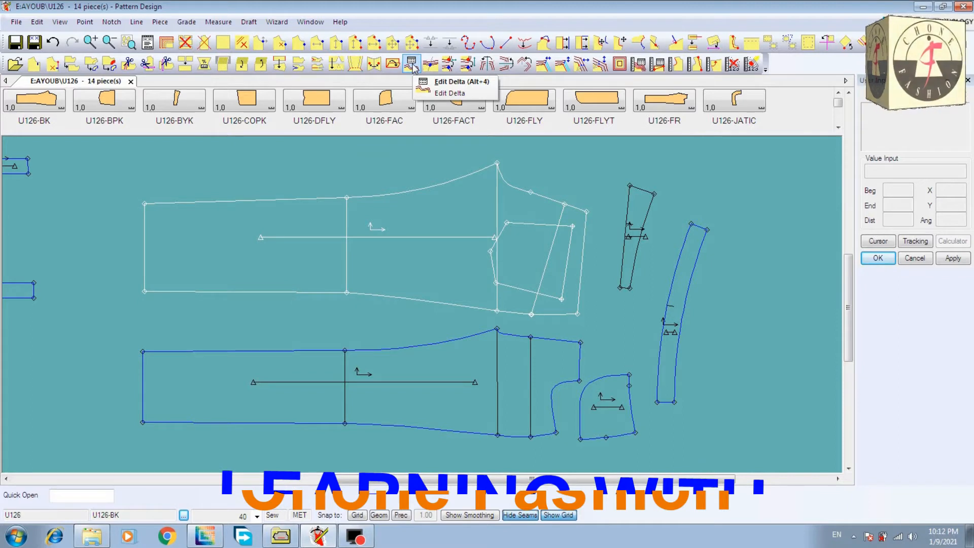
click(415, 68)
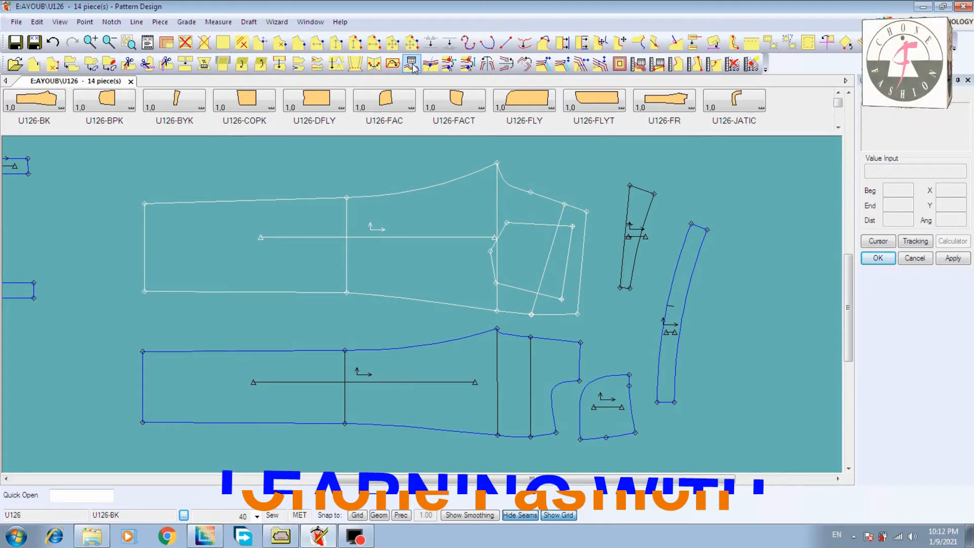
click(414, 68)
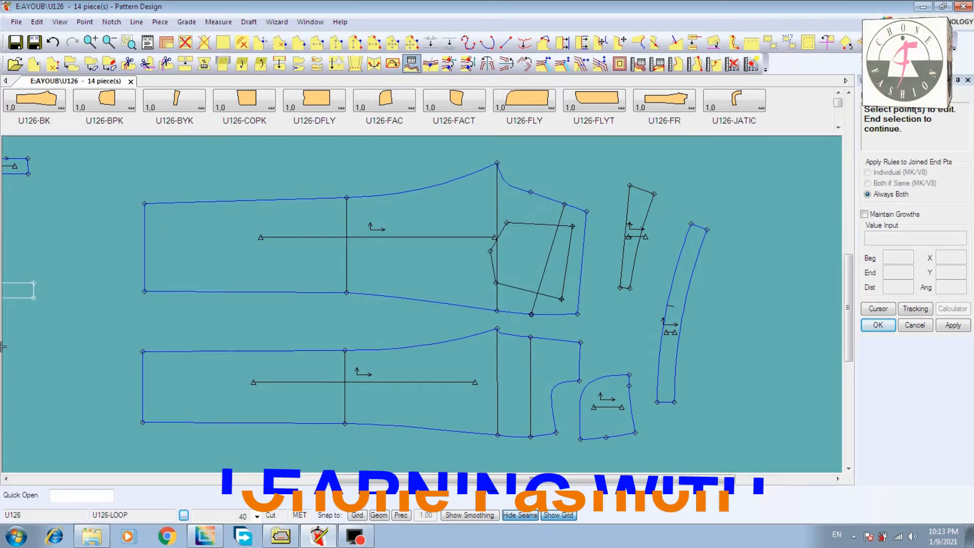
click(169, 203)
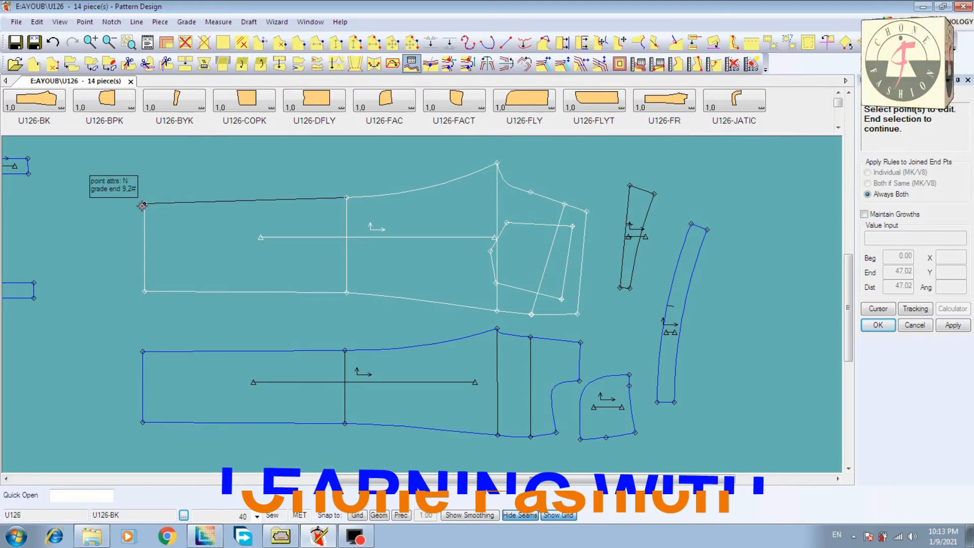
click(144, 204)
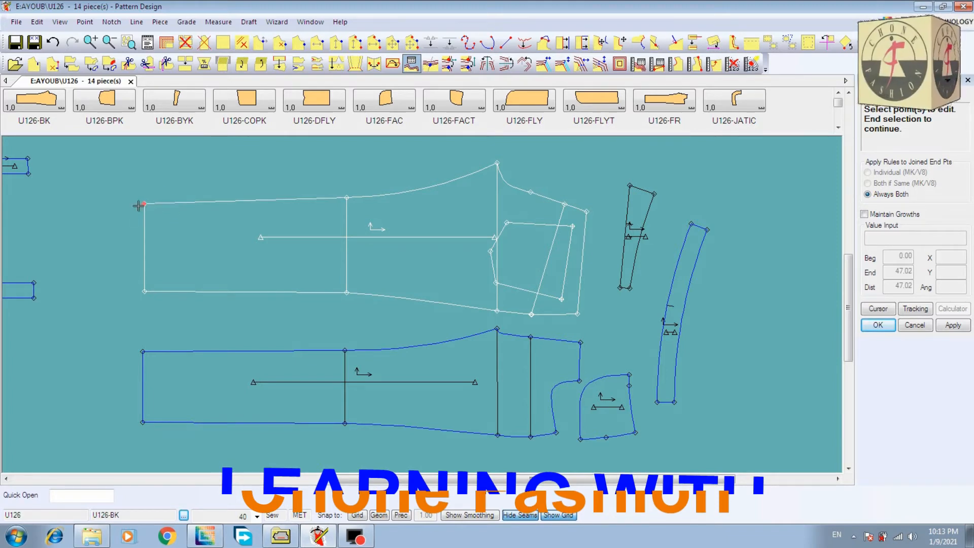
right_click(108, 210)
click(109, 211)
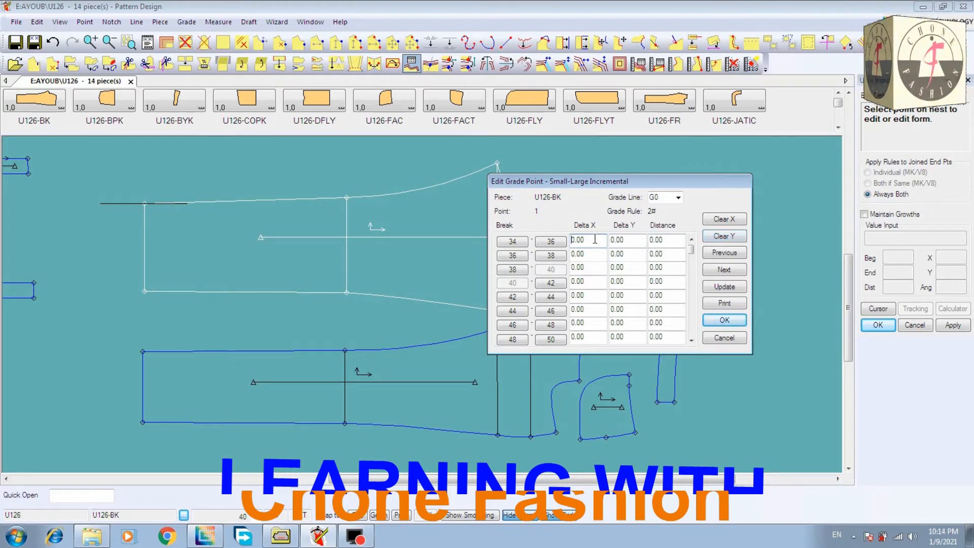
click(725, 236)
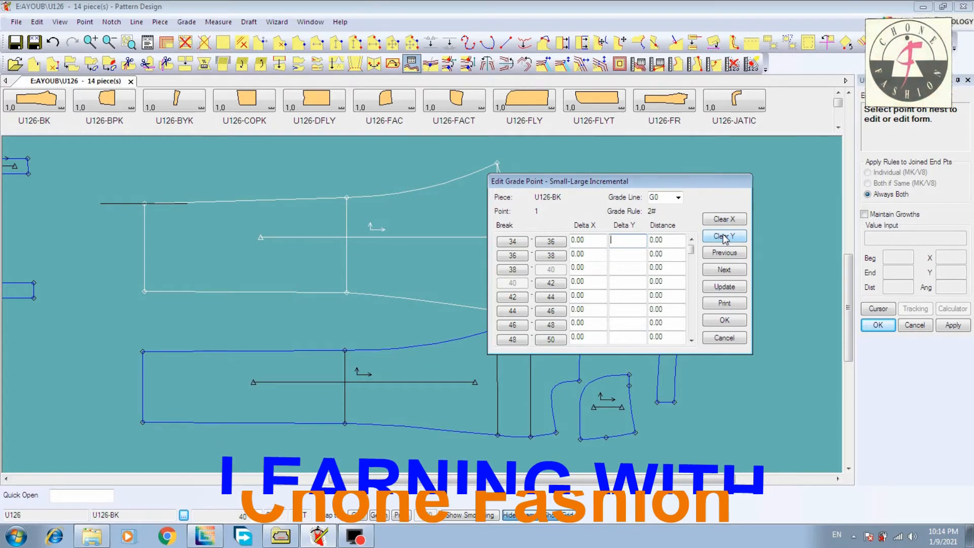
text(25)
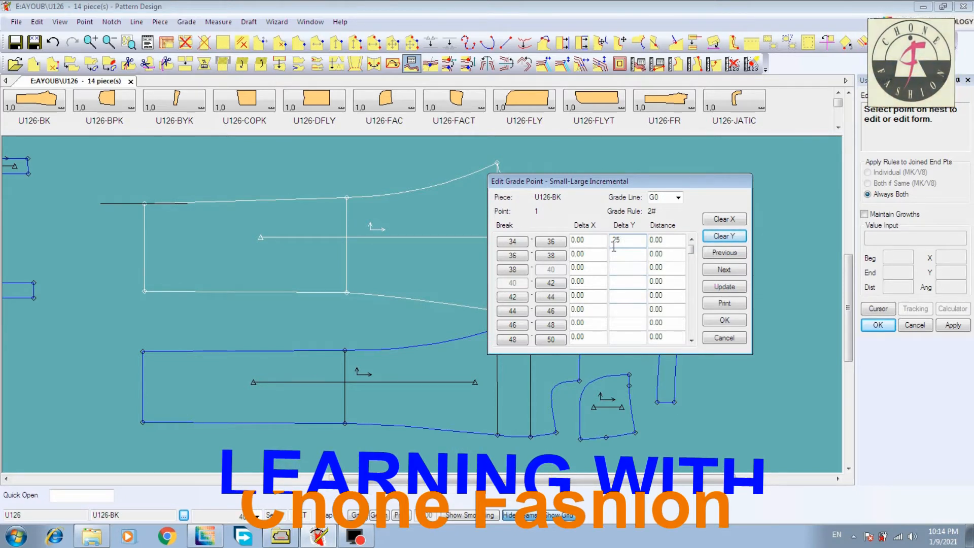
click(724, 287)
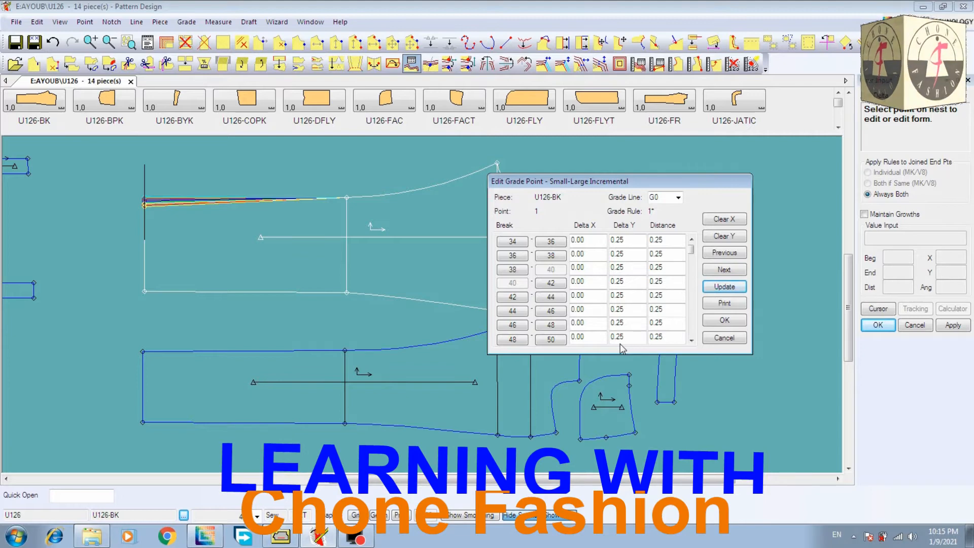
Apply a Delta Y of 0.35 to all size breaks of point 2, at the upper knee of U126-BK
drag(672, 184, 735, 182)
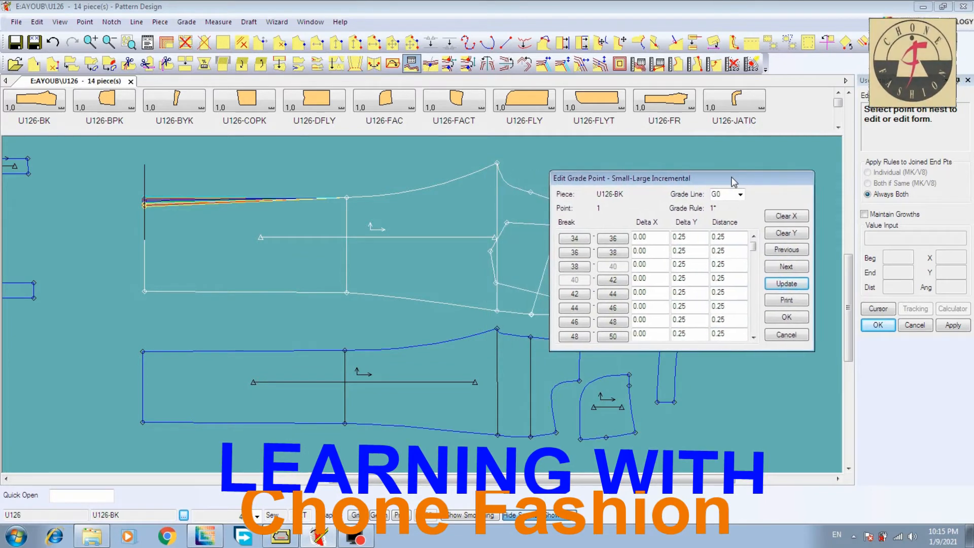
click(786, 268)
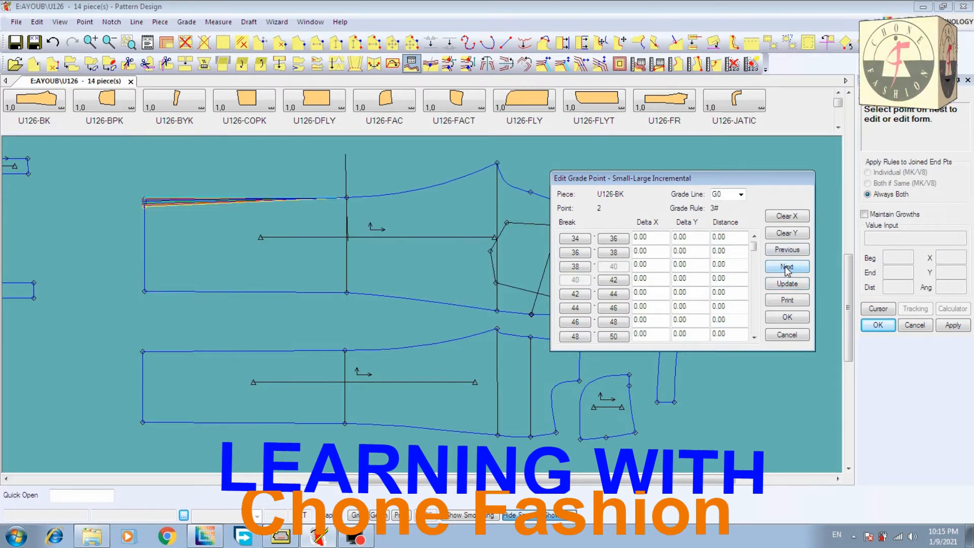
click(781, 238)
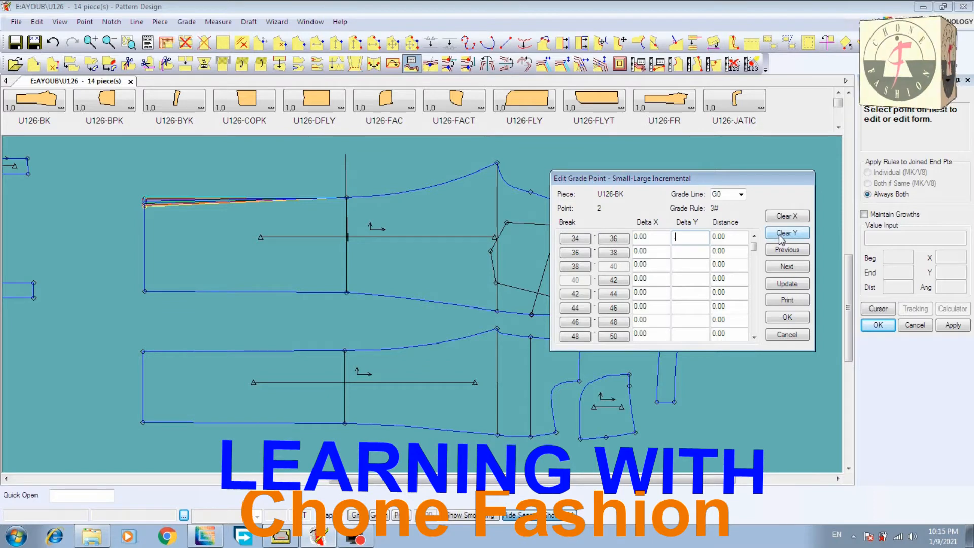
text(35)
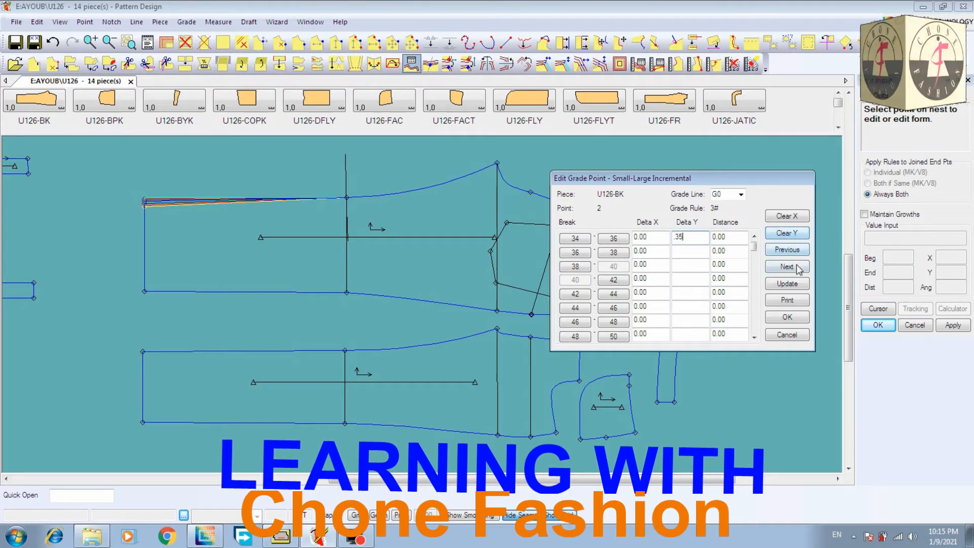
click(791, 284)
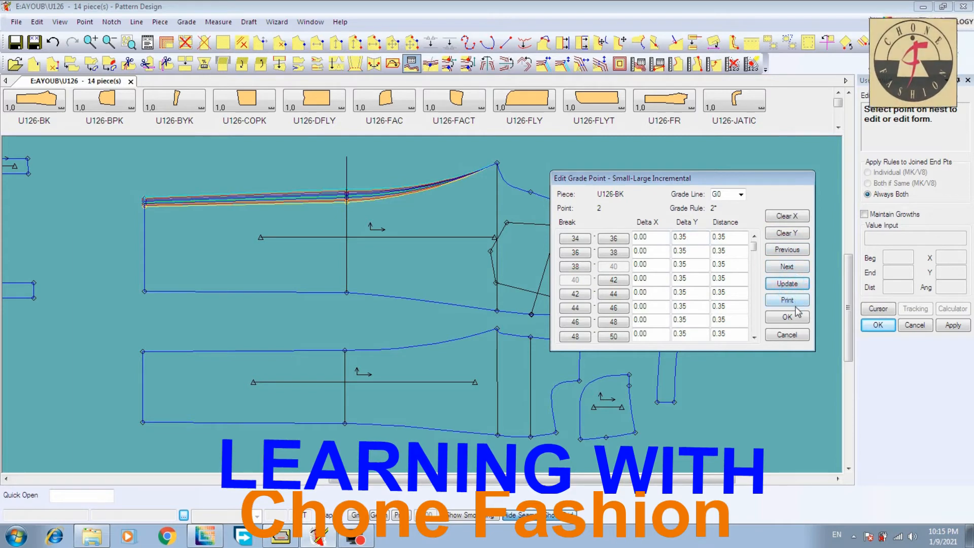
Grade point 4, at the crotch tip of U126-BK, with a Delta Y of 0.5 for all size breaks
click(786, 269)
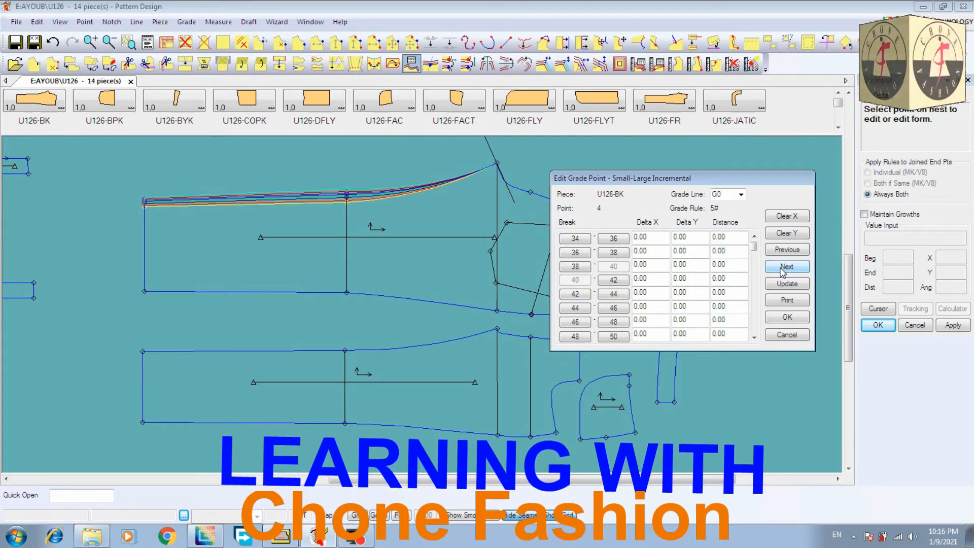
click(784, 238)
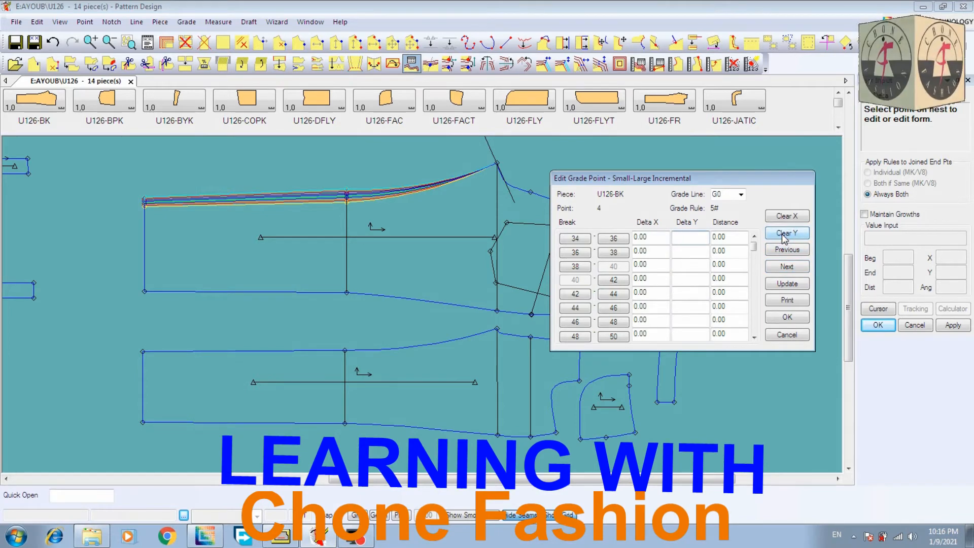
text(.5)
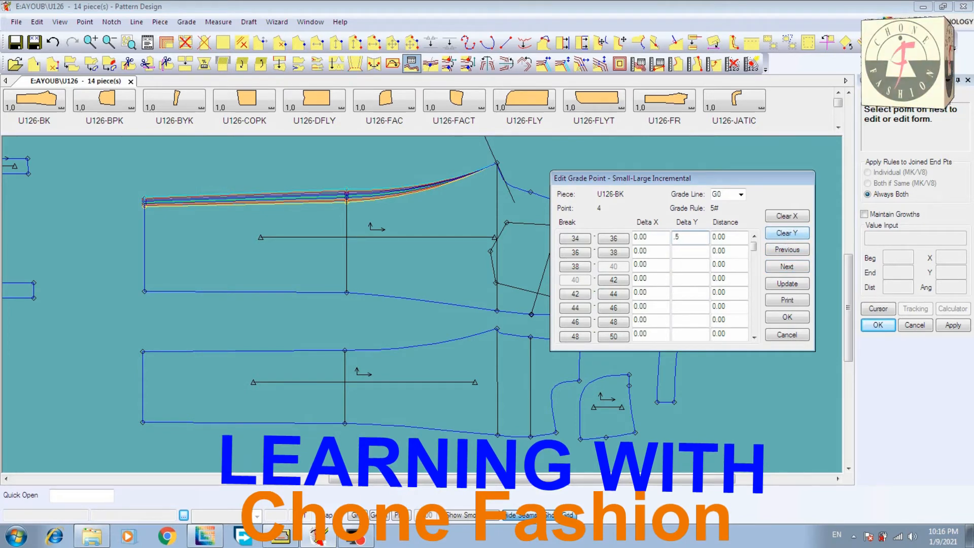
click(796, 270)
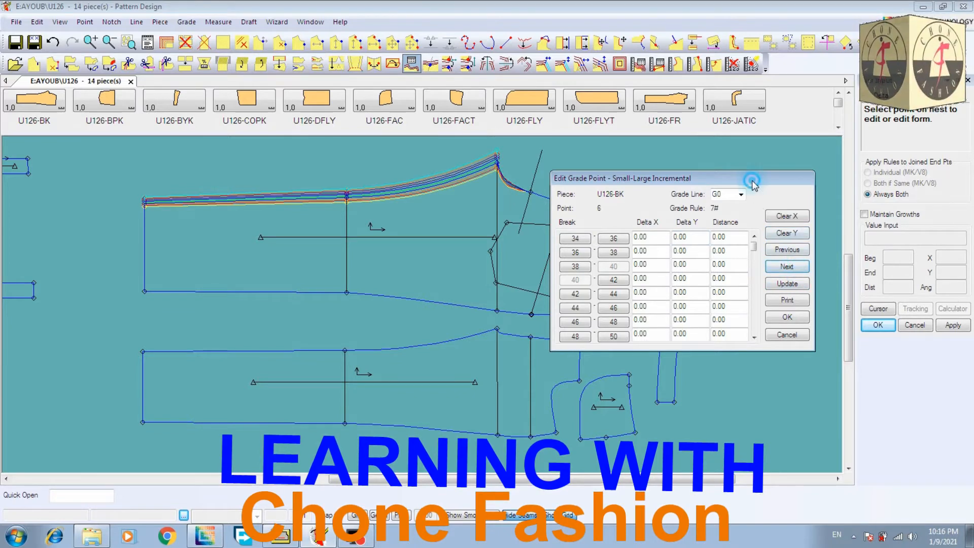
Apply a Delta Y of 0.5 to all size breaks of point 6, on the seat seam of U126-BK
drag(752, 179, 252, 155)
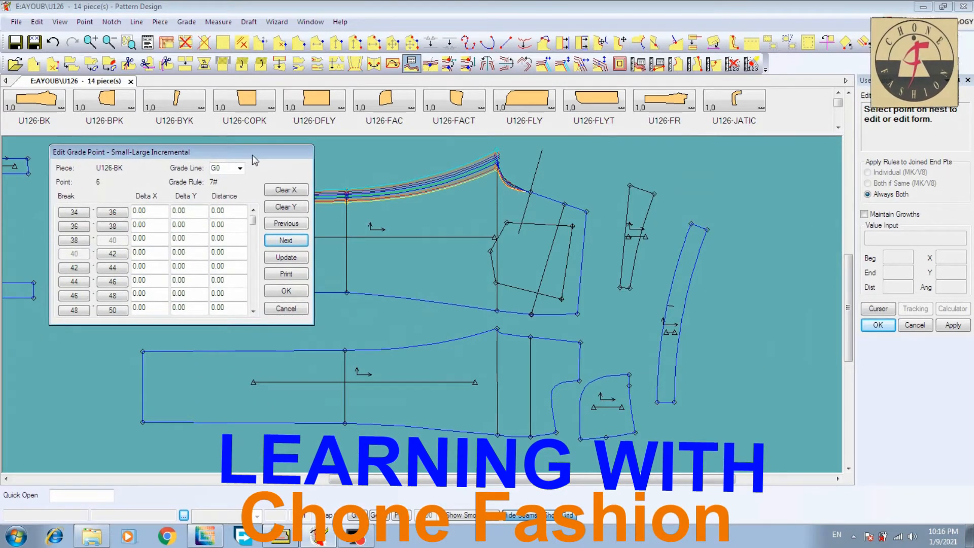
click(289, 209)
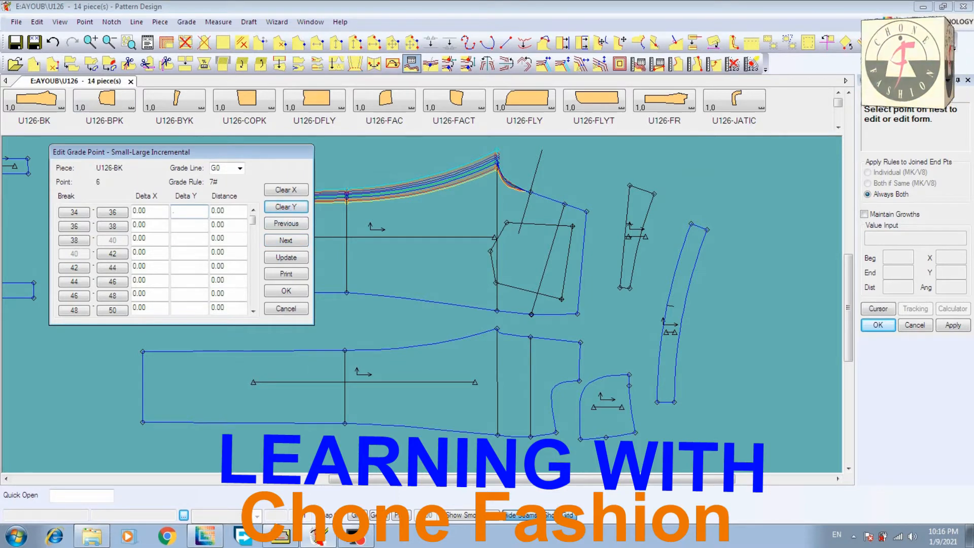
text(.5)
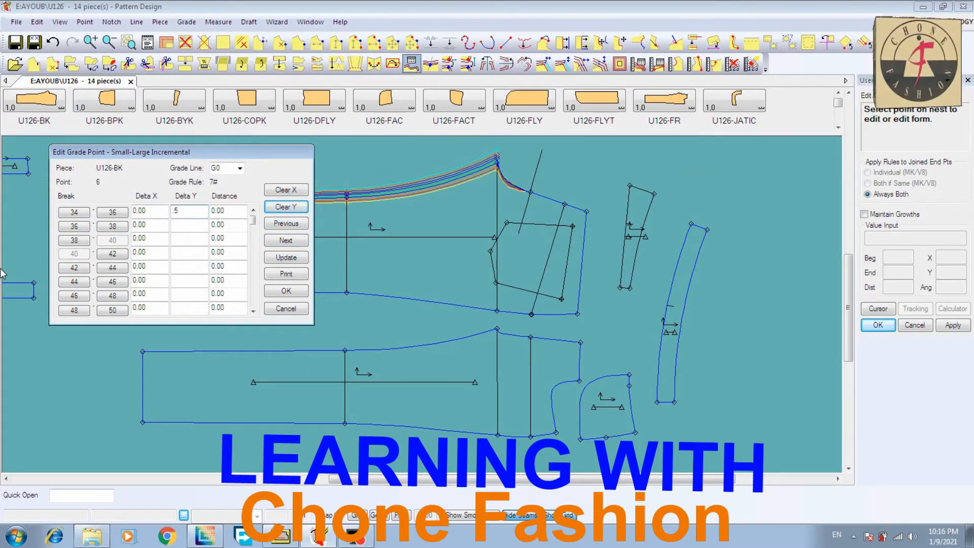
click(289, 260)
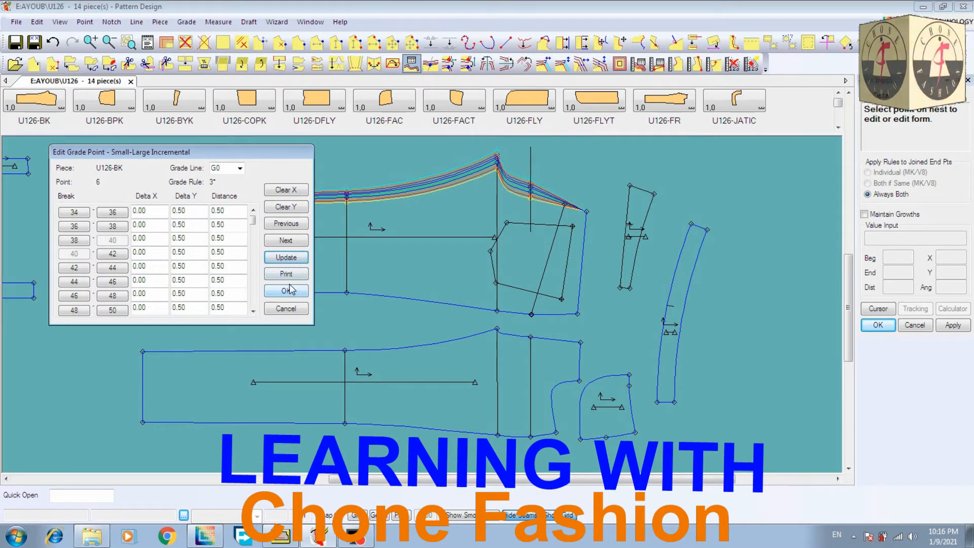
Grade point 10, at the upper waist corner of U126-BK, with Delta Y 0.5 and Delta X 0.5 for all size breaks, and finish Edit Delta
click(286, 240)
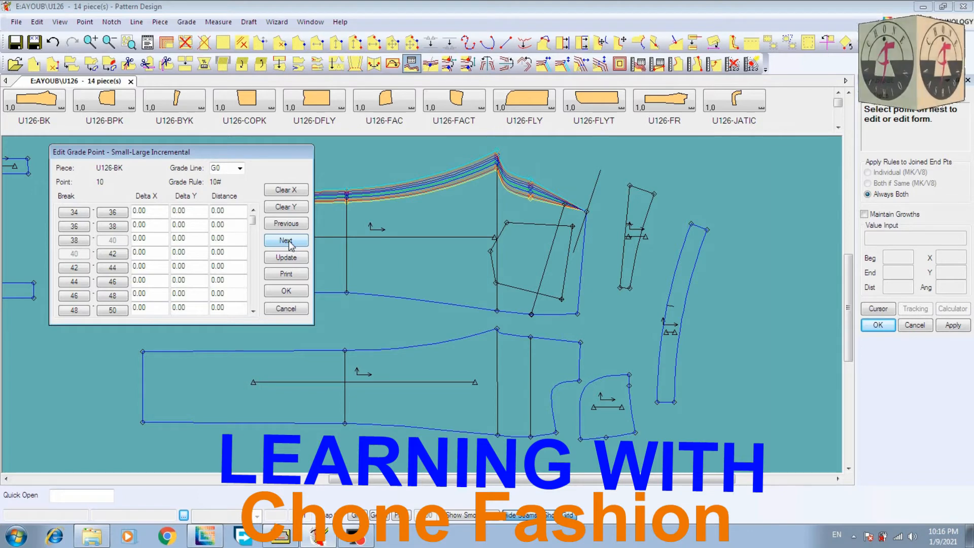
click(286, 207)
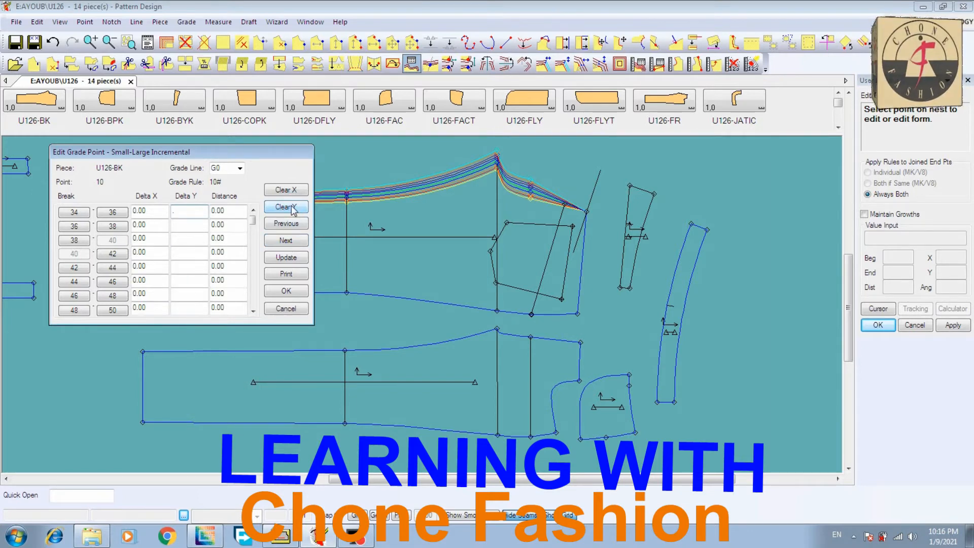
text(.5)
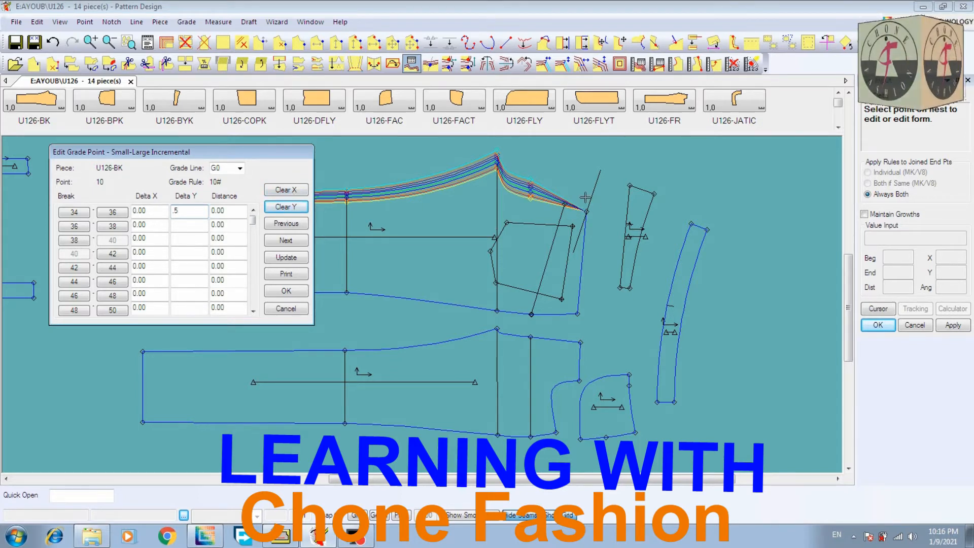
click(297, 192)
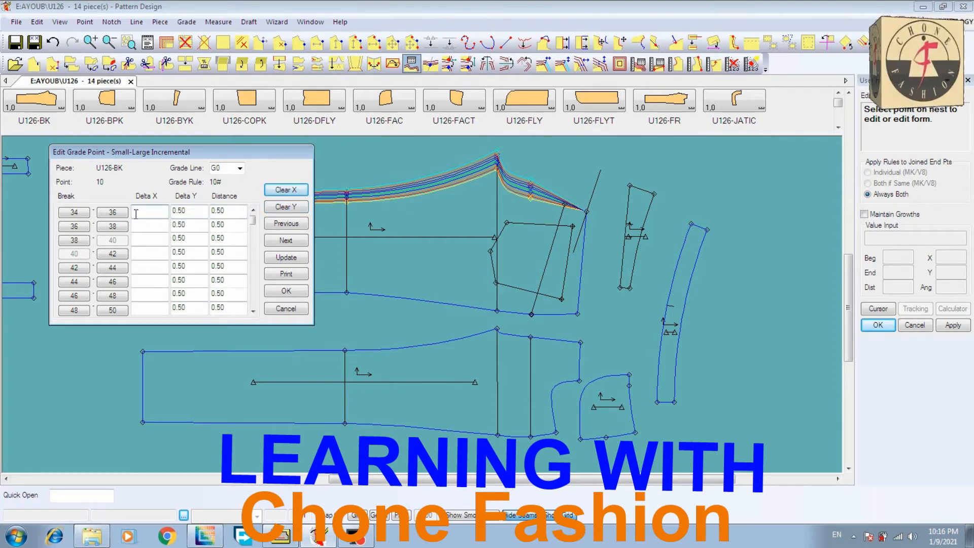
text(.5)
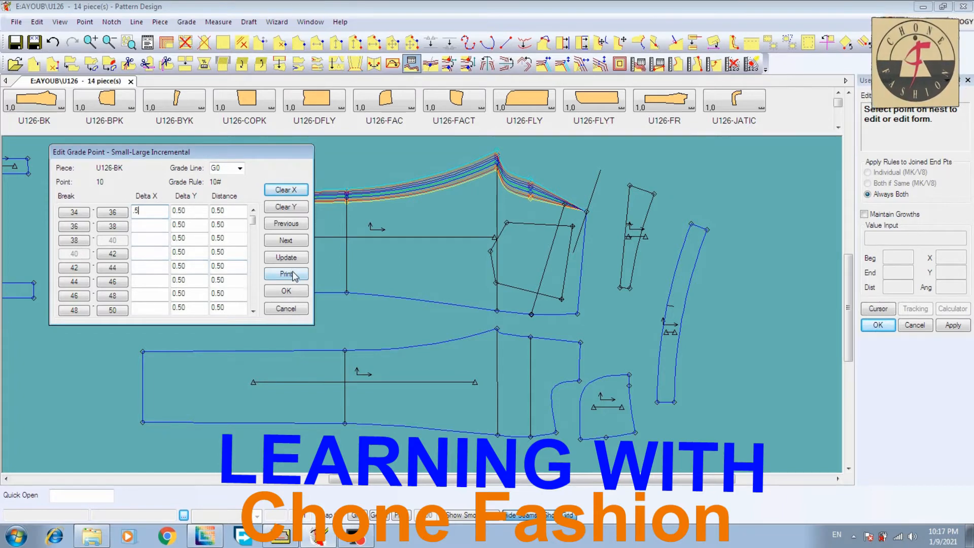
click(290, 245)
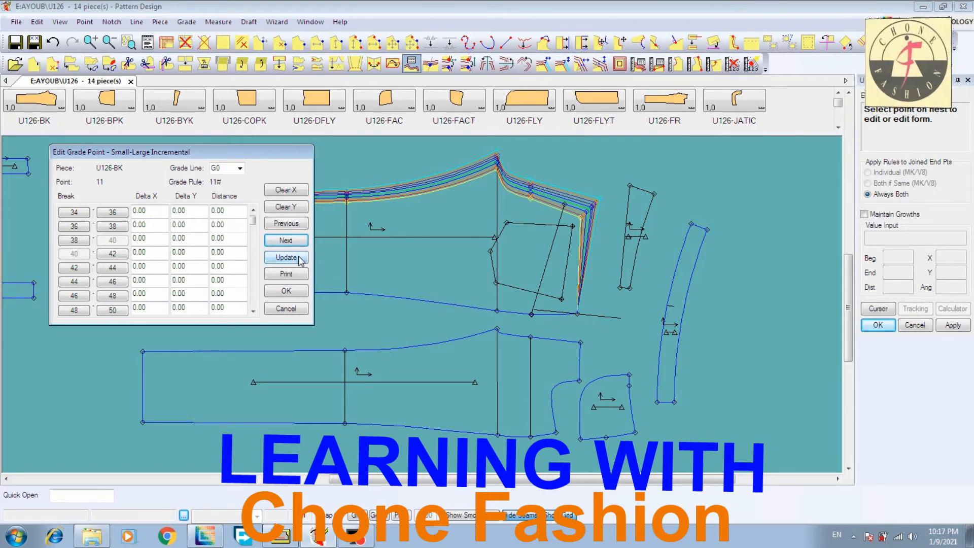
click(293, 291)
right_click(646, 168)
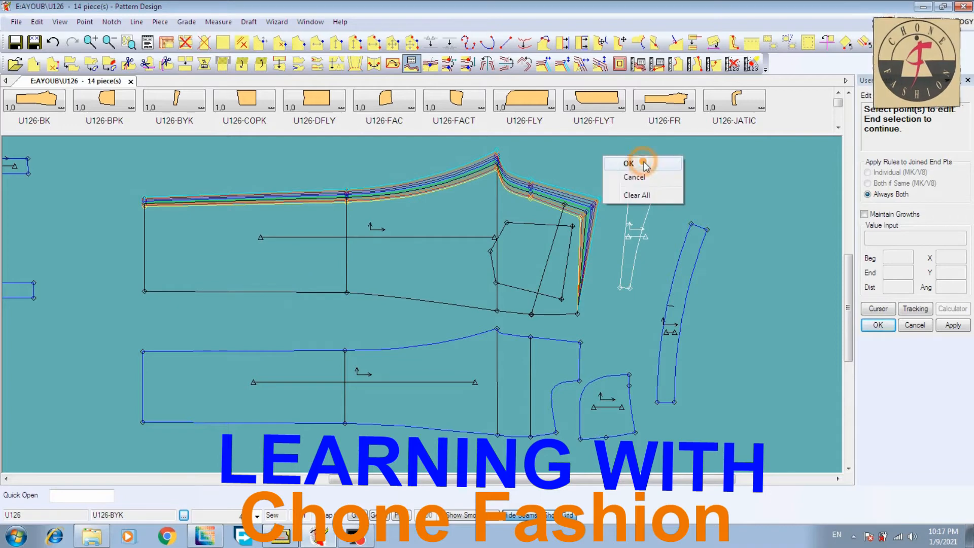
click(629, 162)
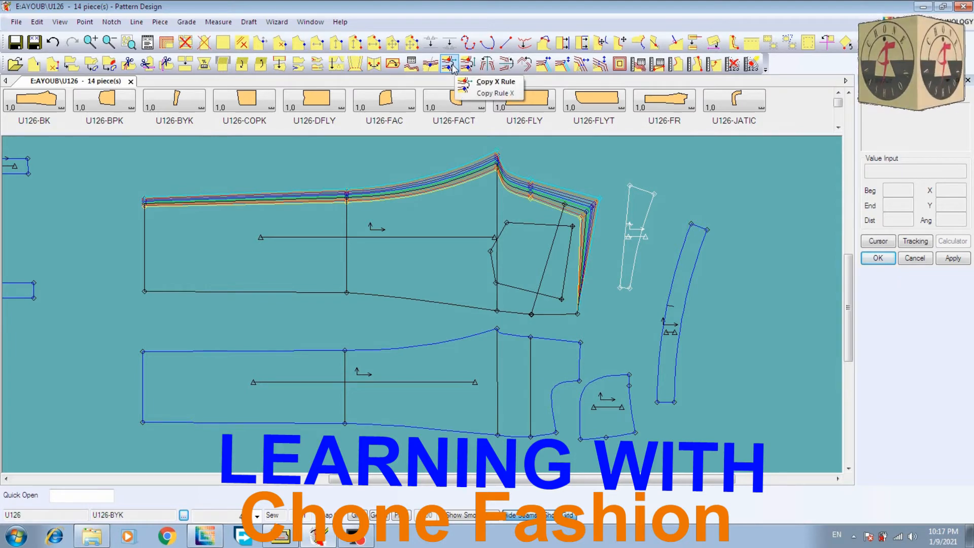
Use Copy X Rule to copy the X growth from U126-BK's upper waist corner to its lower waist corner
click(450, 65)
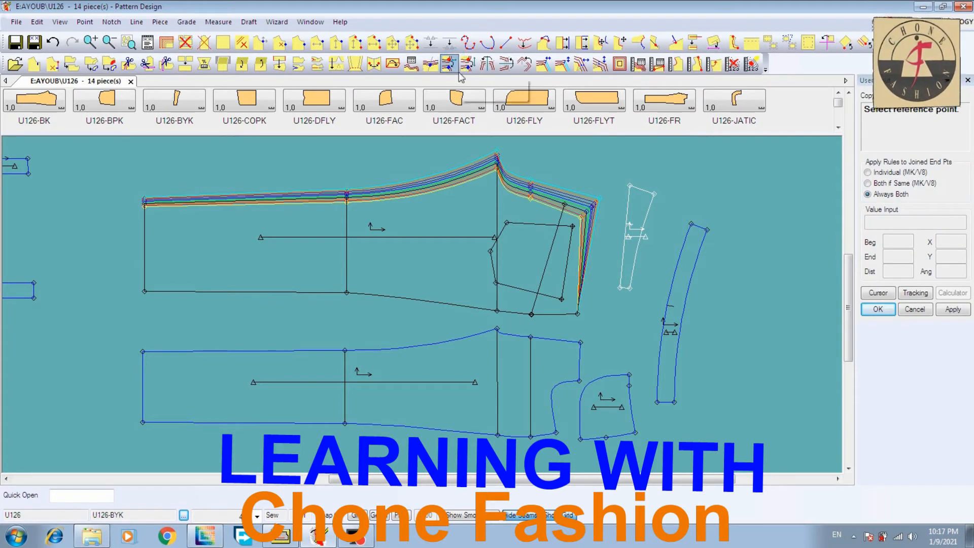
click(566, 225)
click(590, 208)
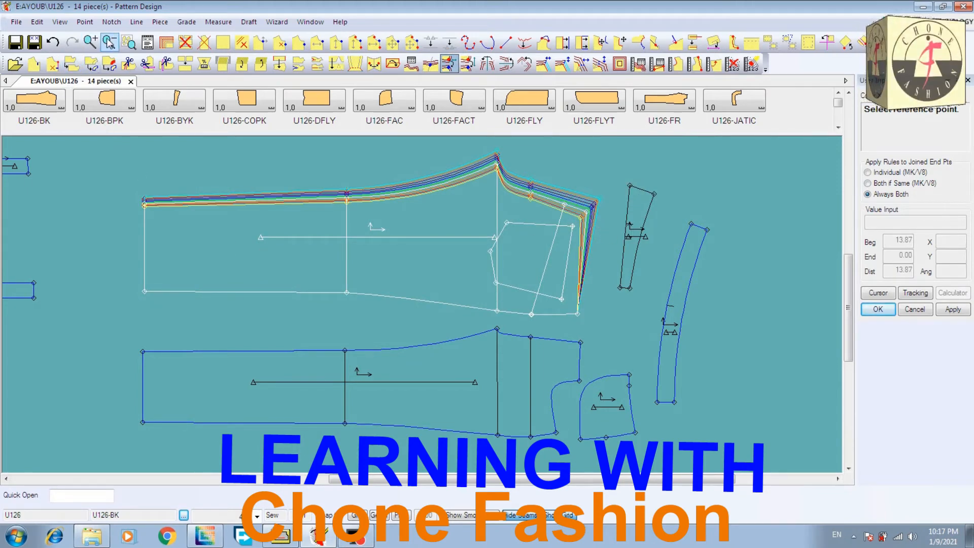
click(90, 41)
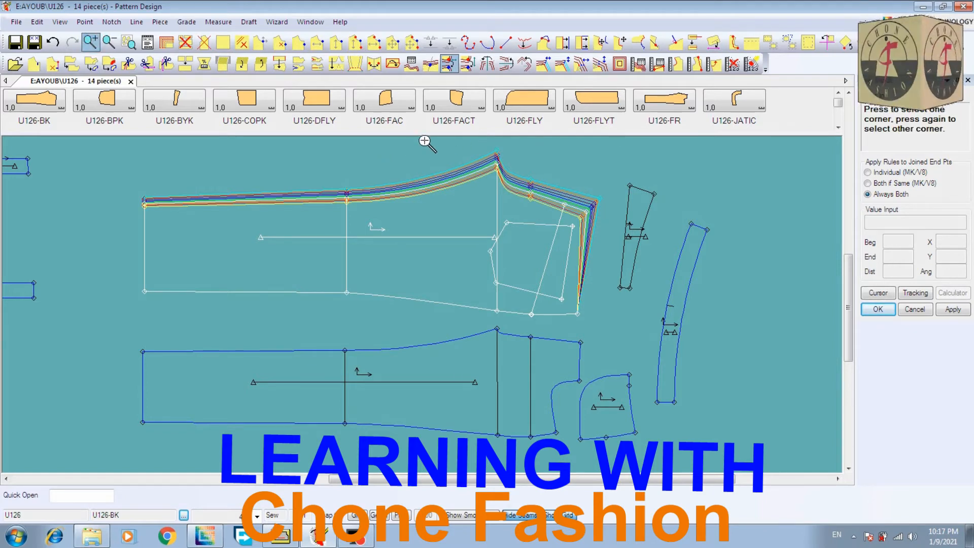
click(427, 146)
click(622, 324)
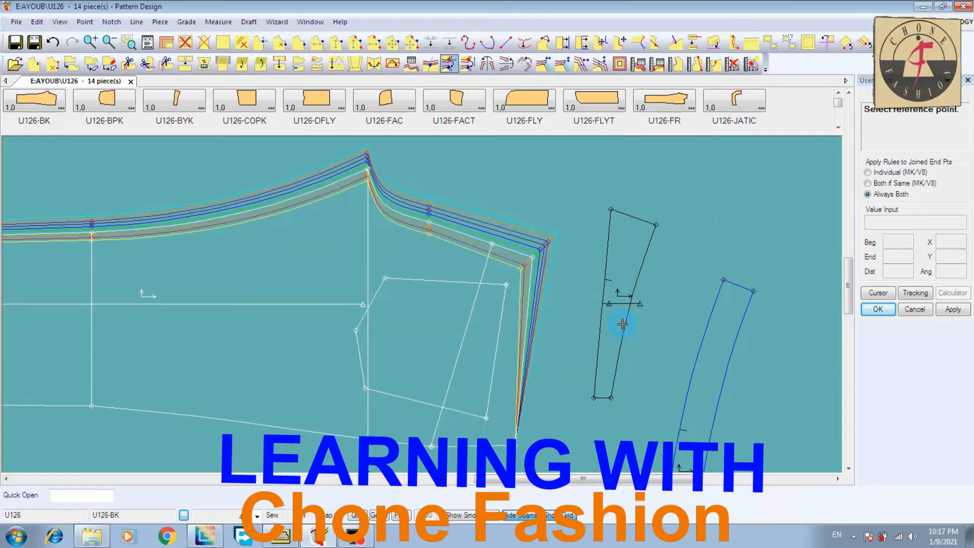
click(532, 257)
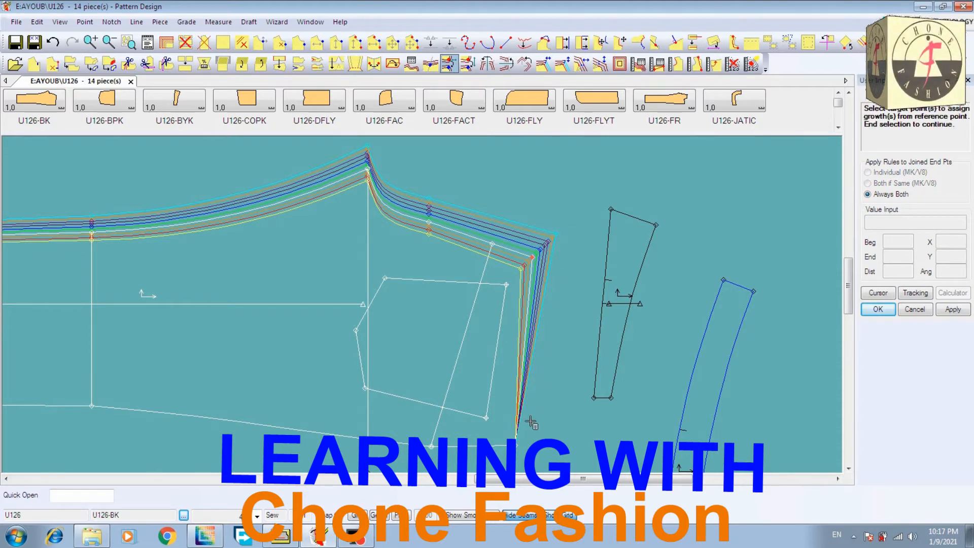
click(514, 440)
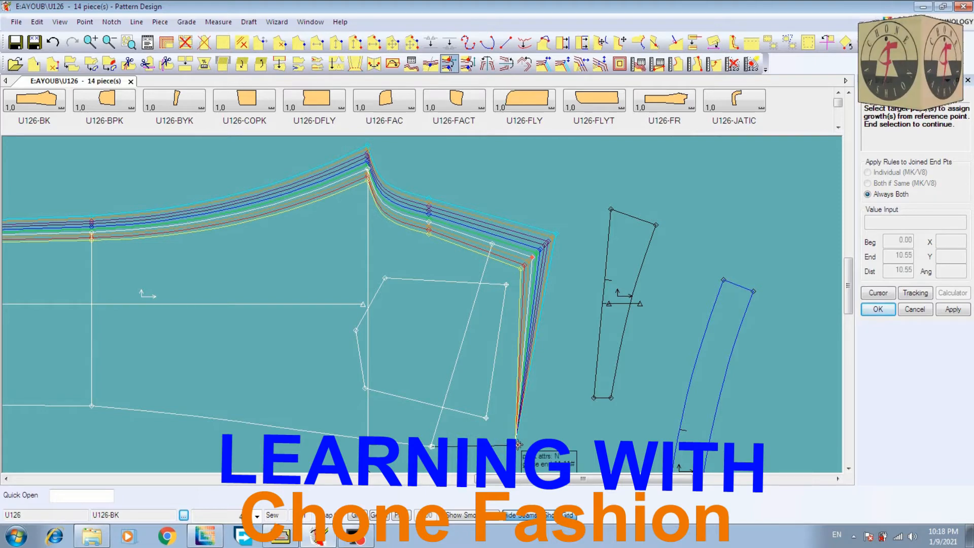
right_click(546, 412)
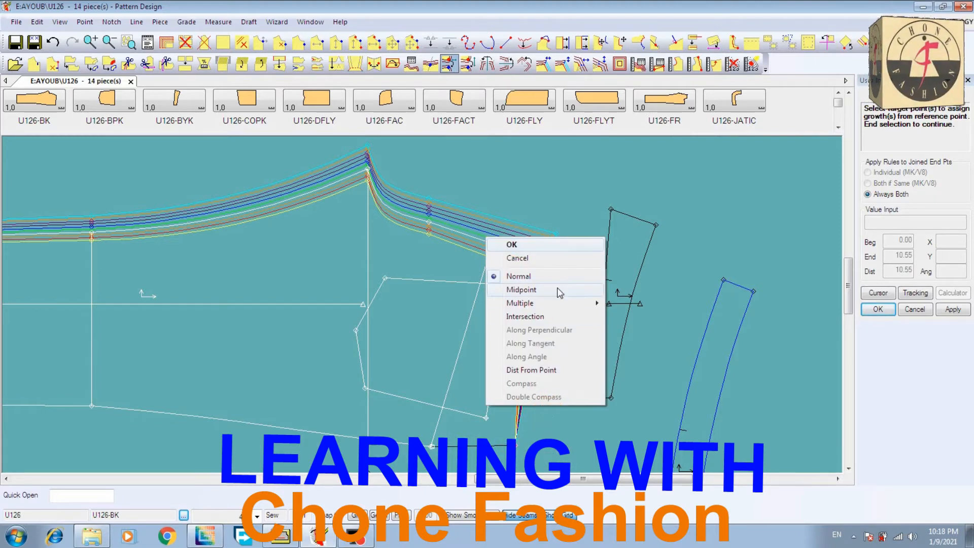
click(569, 246)
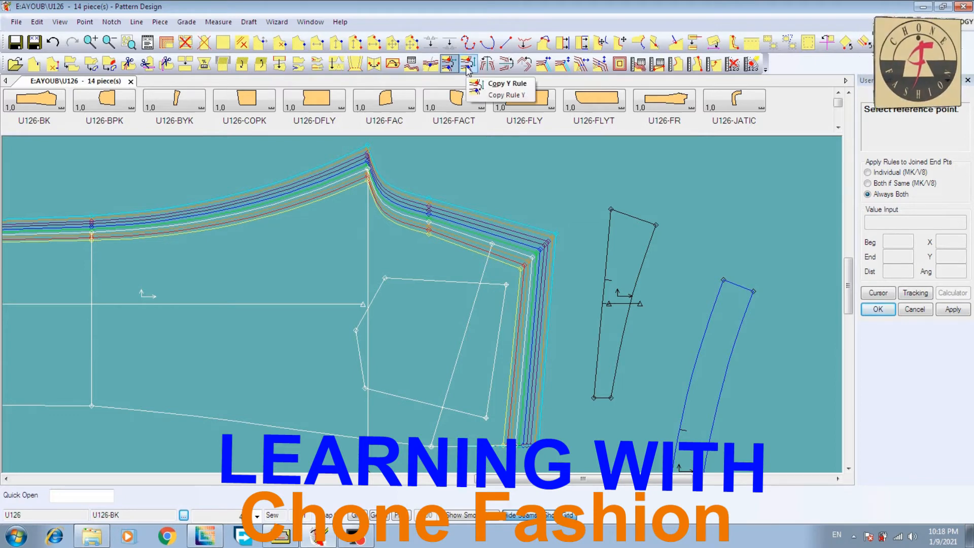
Use Copy Y Rule to copy the Y growth from U126-BK's upper waist corner to its lower waist corner
click(467, 69)
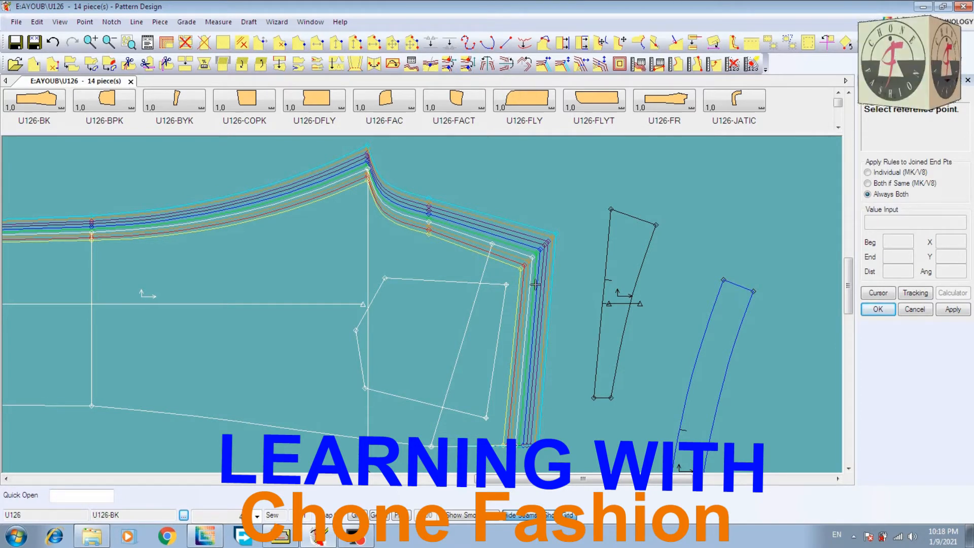
click(534, 255)
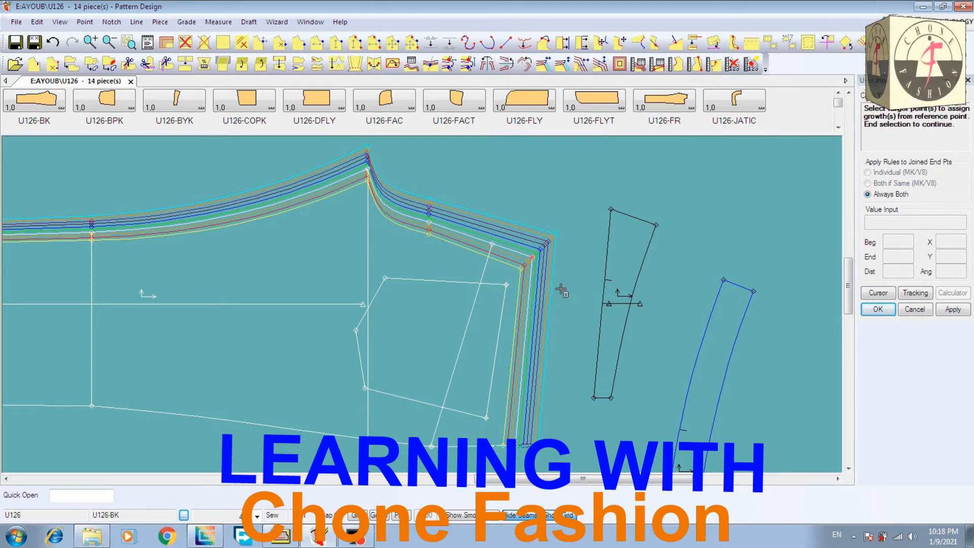
click(517, 445)
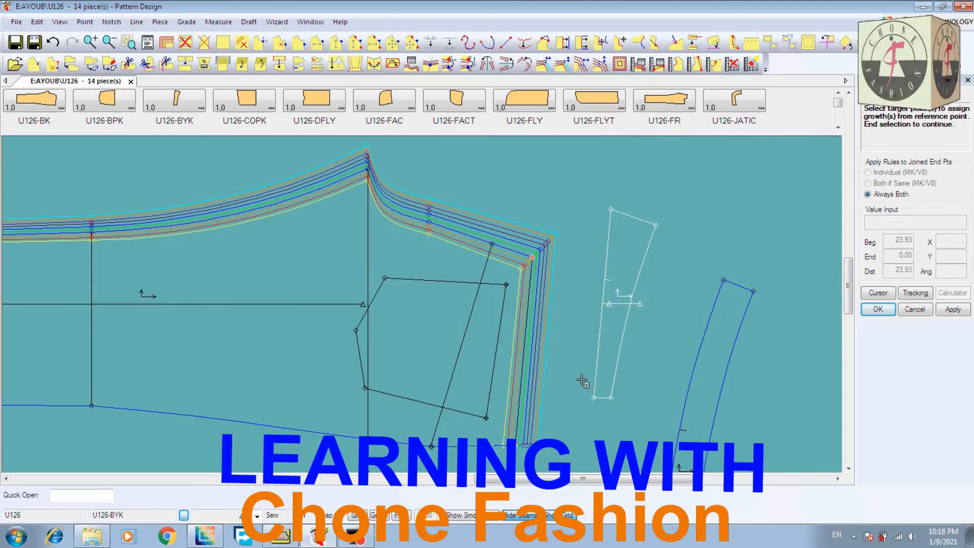
right_click(511, 188)
click(561, 194)
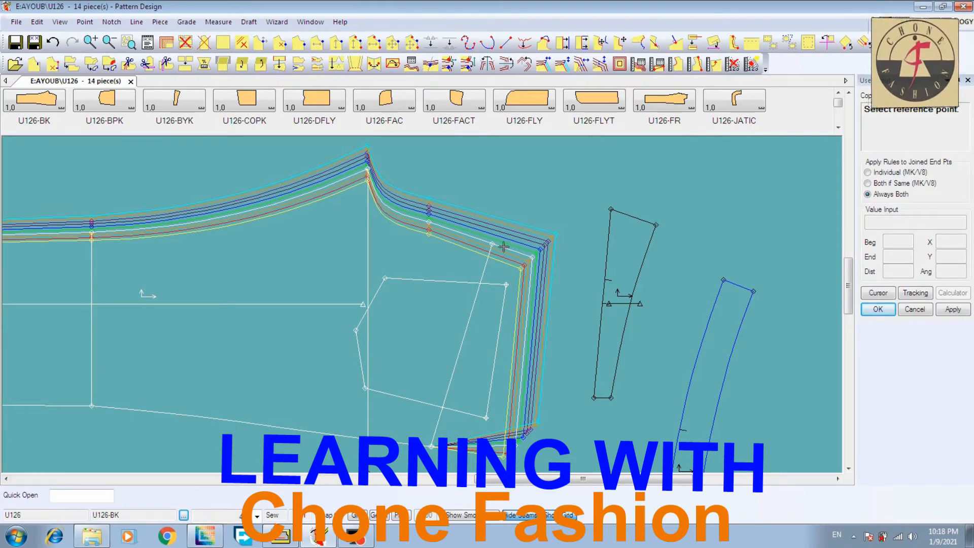
Copy the Y growth from point 6 on the seat seam to the opposite hip point on the lower side seam of U126-BK
click(429, 223)
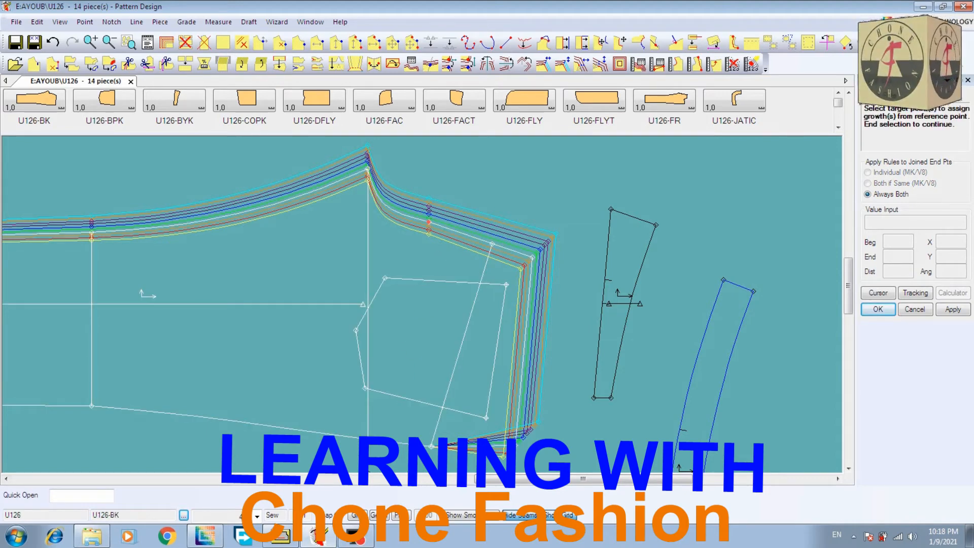
click(431, 446)
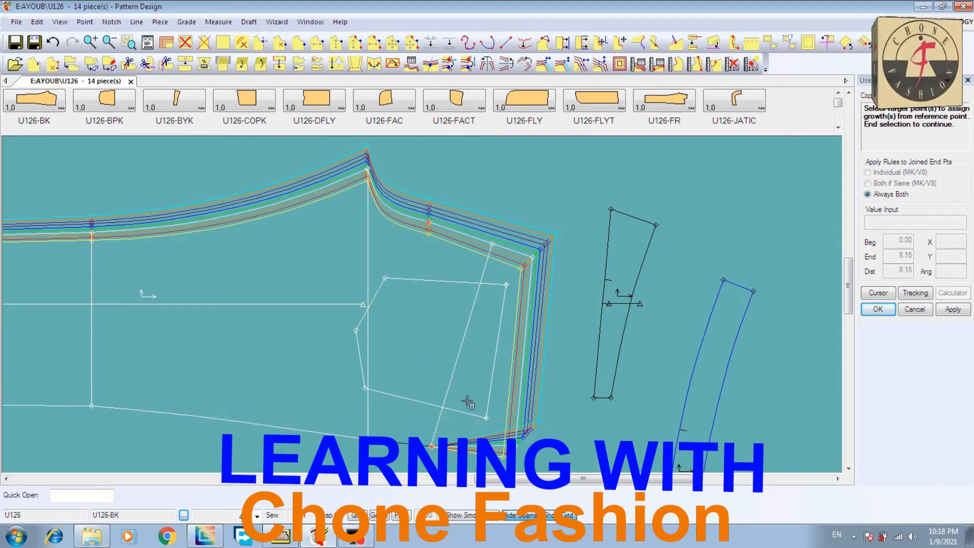
right_click(539, 305)
click(583, 311)
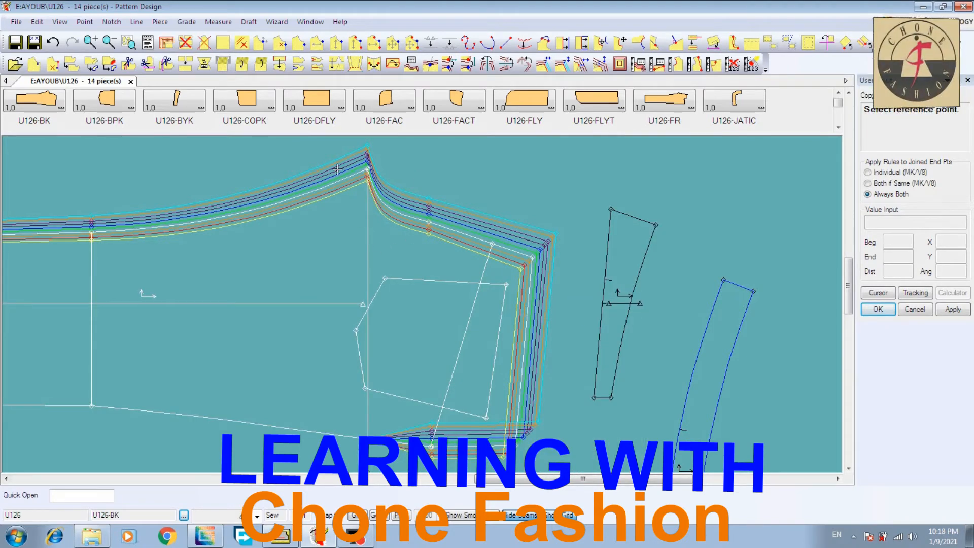
Copy the Y growth from point 4 at the crotch tip to the opposite end of the crotch line on U126-BK's lower side seam
click(367, 173)
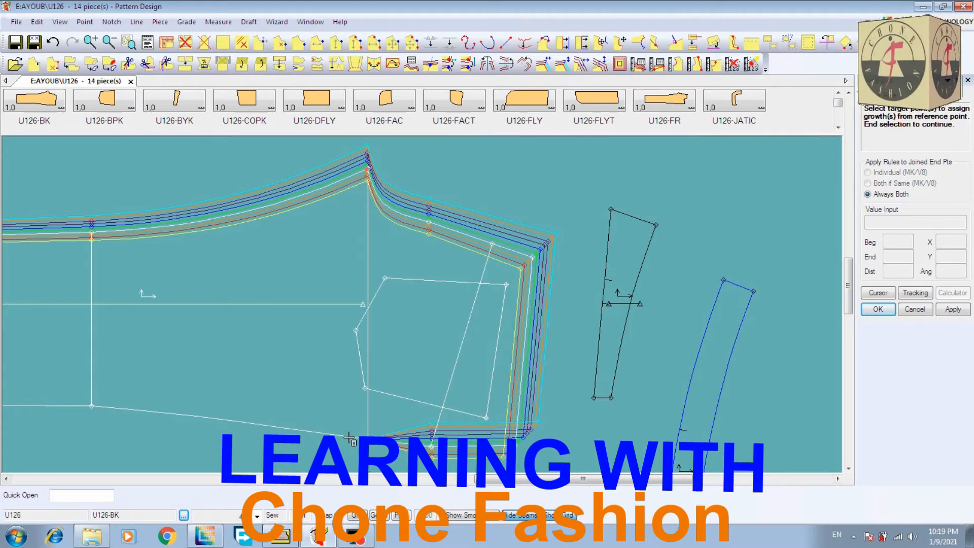
click(367, 435)
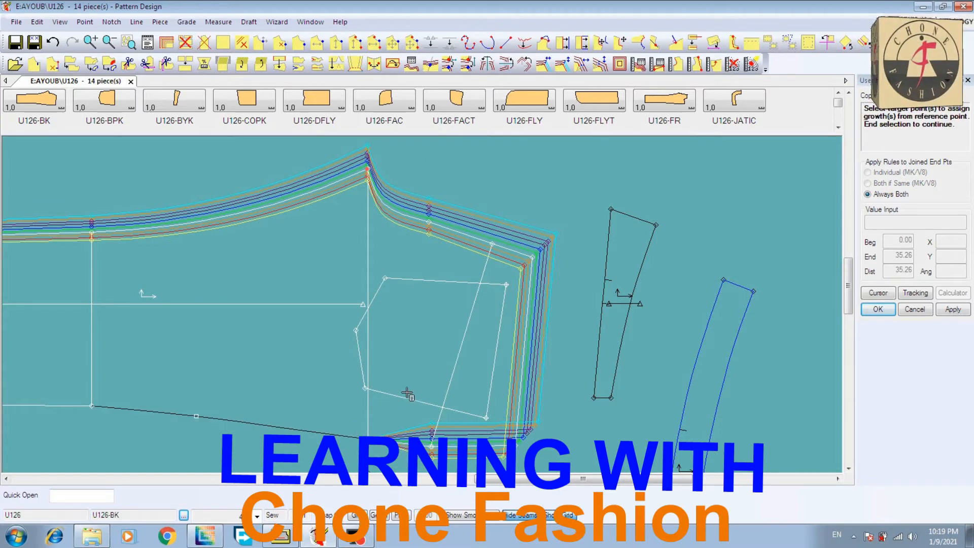
right_click(429, 354)
click(429, 352)
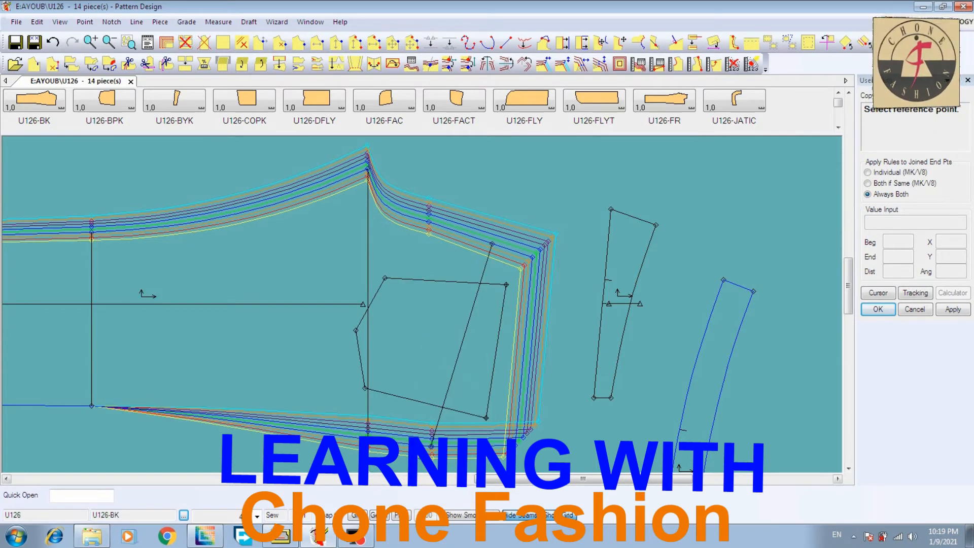
Copy the Y growth from the upper knee point of U126-BK to the lower knee point
click(6, 478)
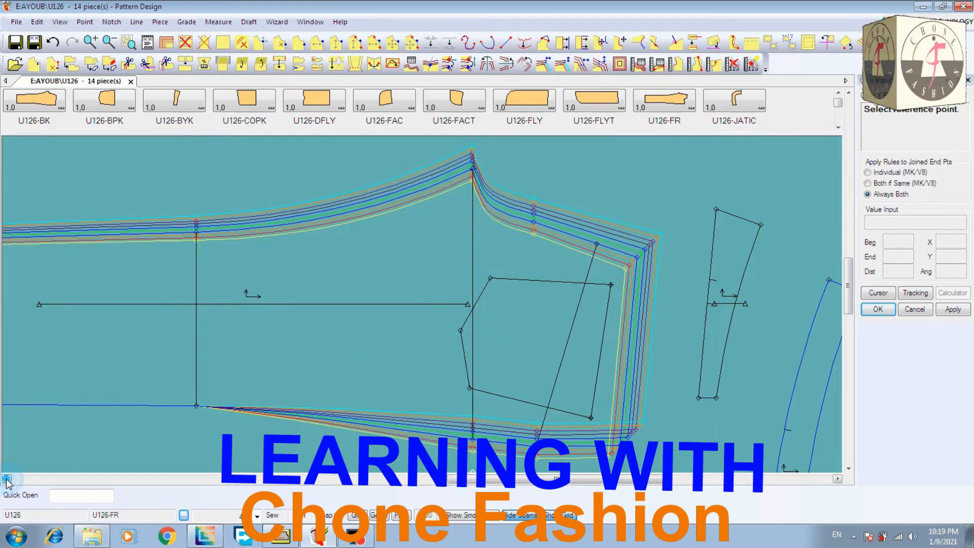
click(6, 478)
click(6, 478)
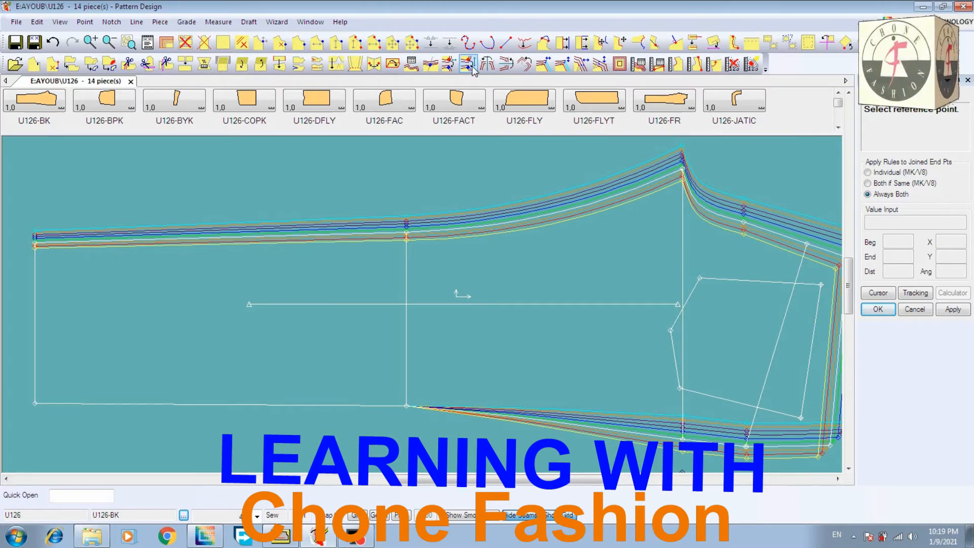
click(410, 229)
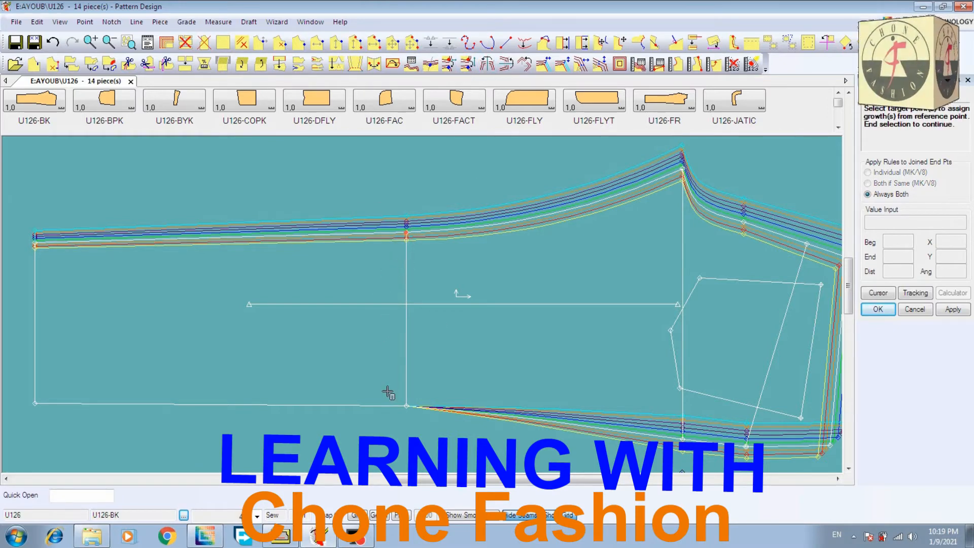
click(411, 403)
right_click(467, 343)
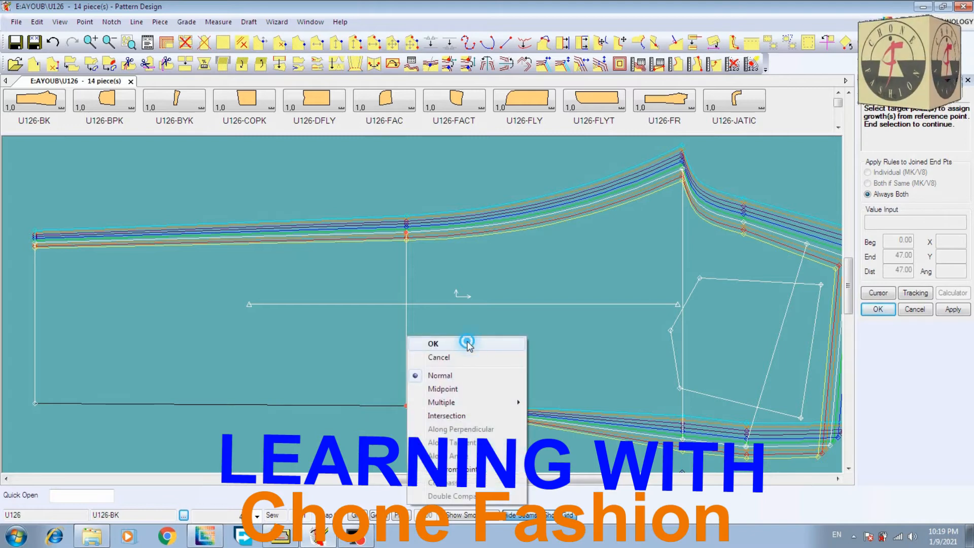
click(467, 341)
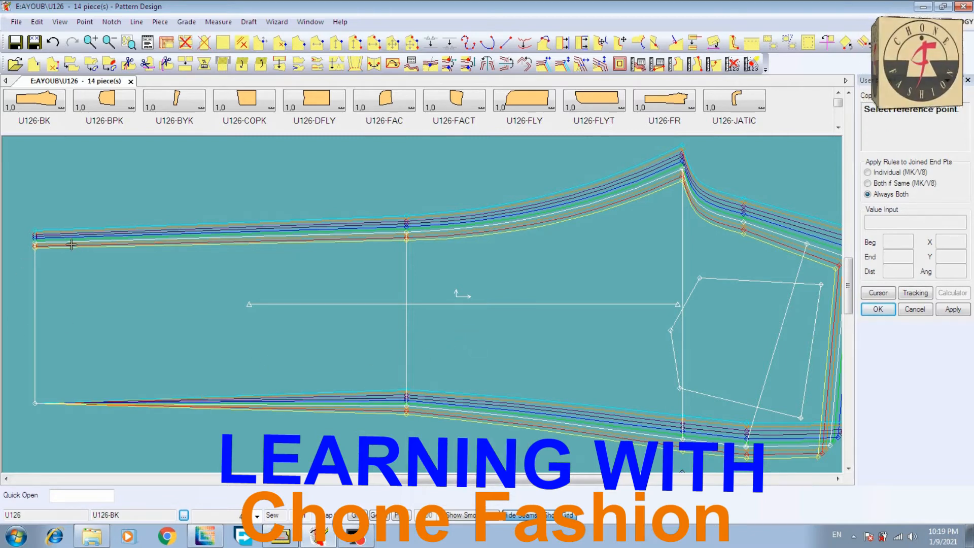
Copy the Y growth from the upper hem corner of U126-BK to the lower hem corner and end the copy command
click(35, 244)
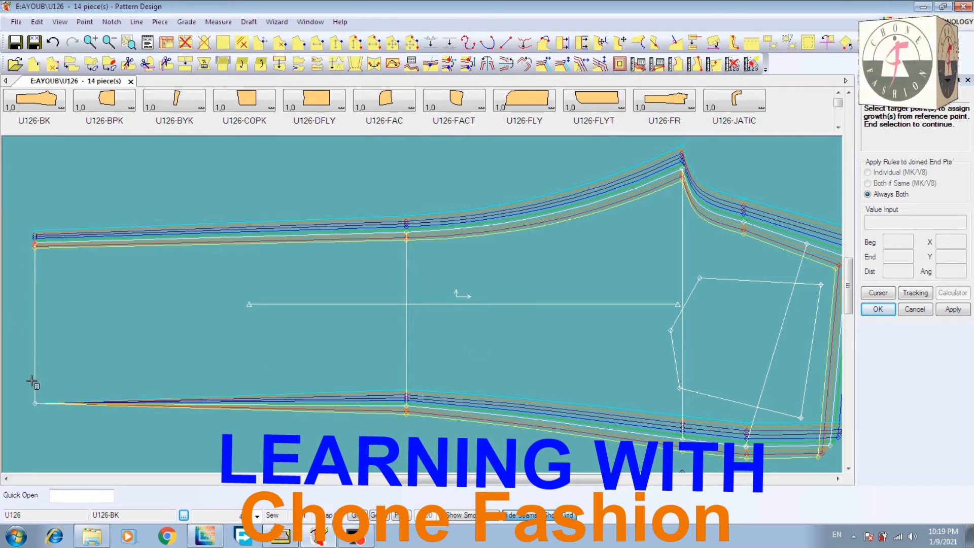
click(36, 403)
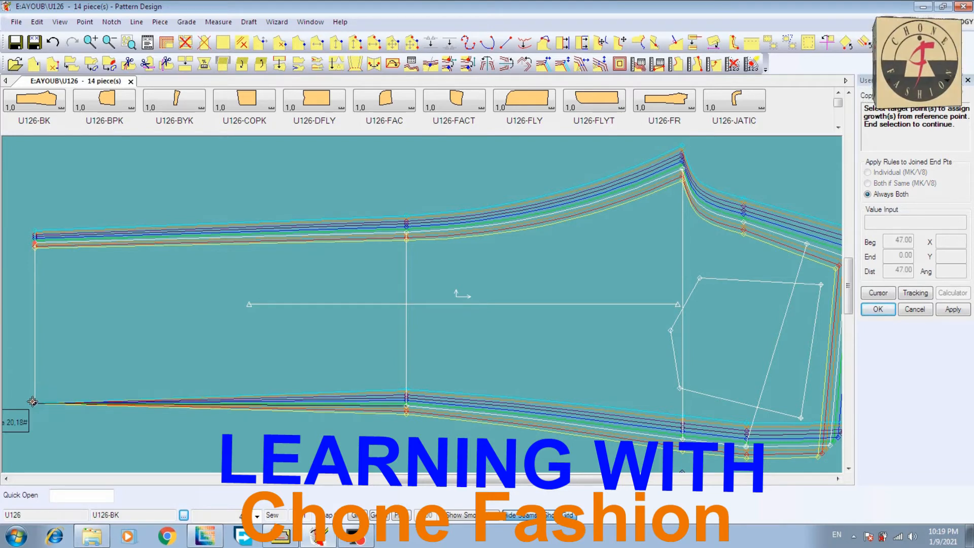
right_click(148, 337)
click(146, 337)
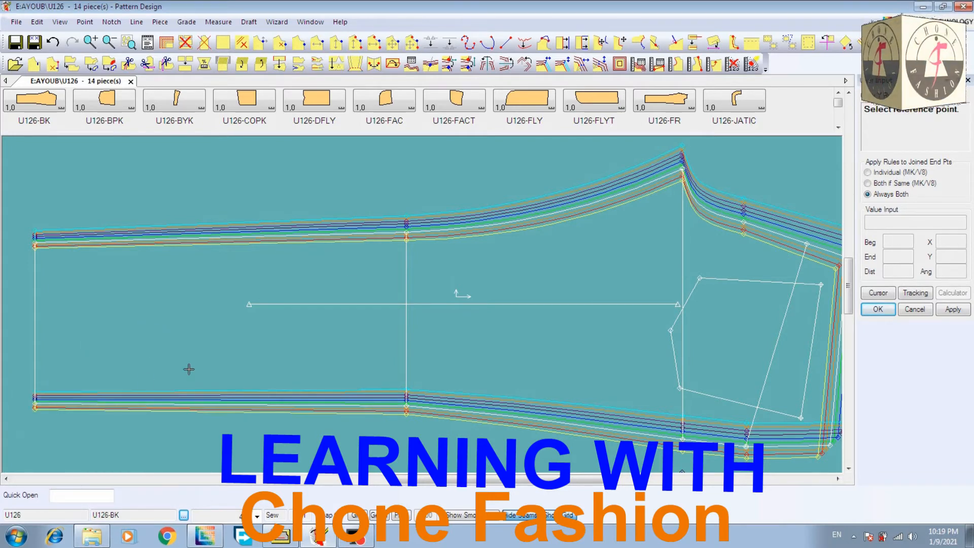
right_click(301, 270)
click(301, 270)
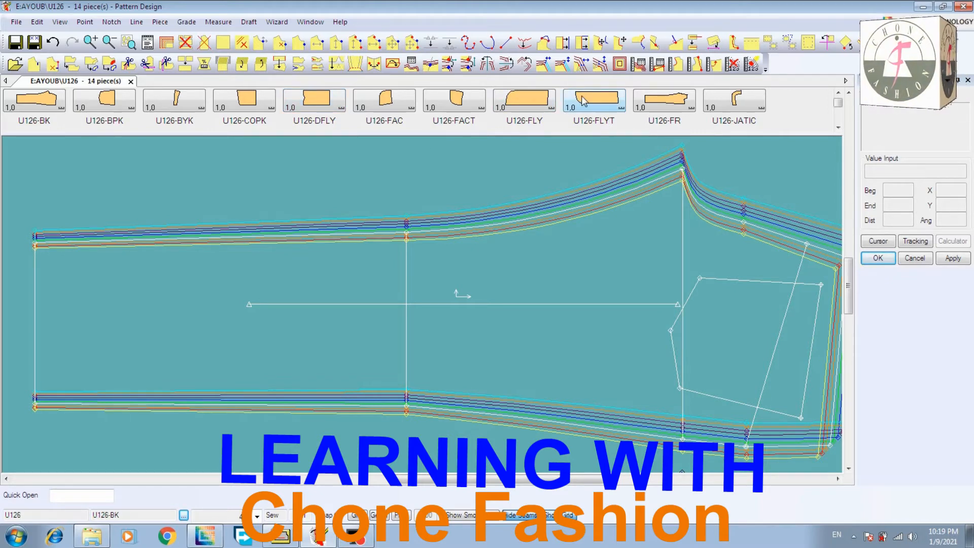
Check the U126-BK nest by stacking its sizes at the upper knee point, and restack them at the grain line's waist-side end
click(60, 23)
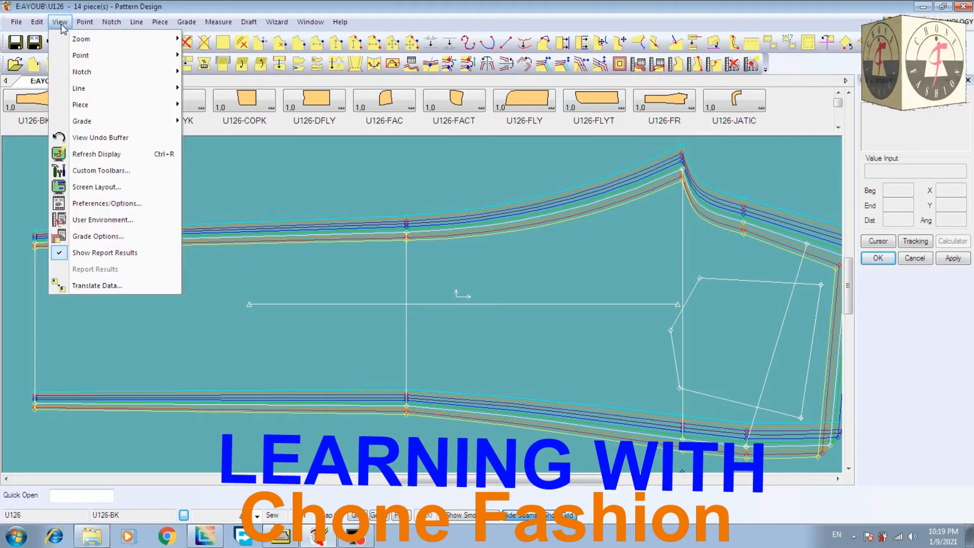
mouse_move(77, 27)
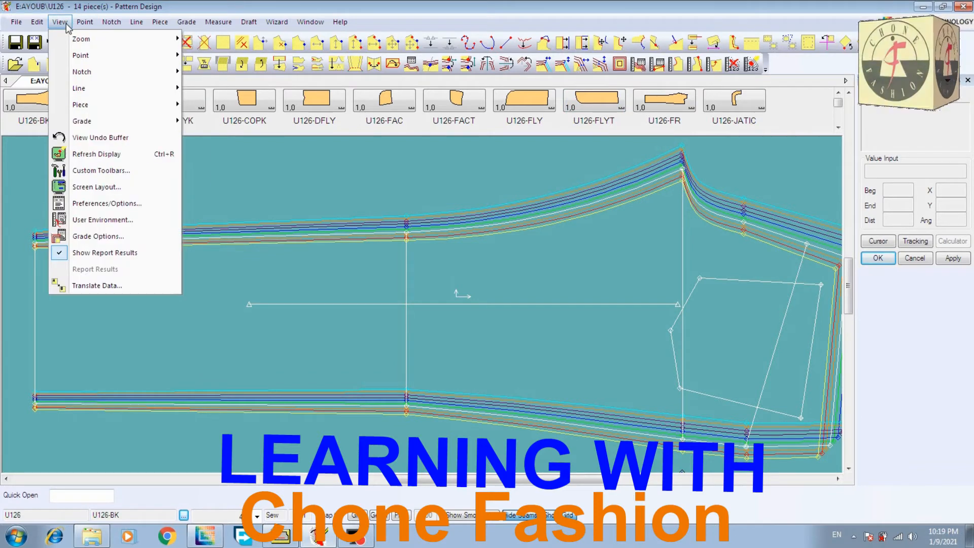
mouse_move(92, 124)
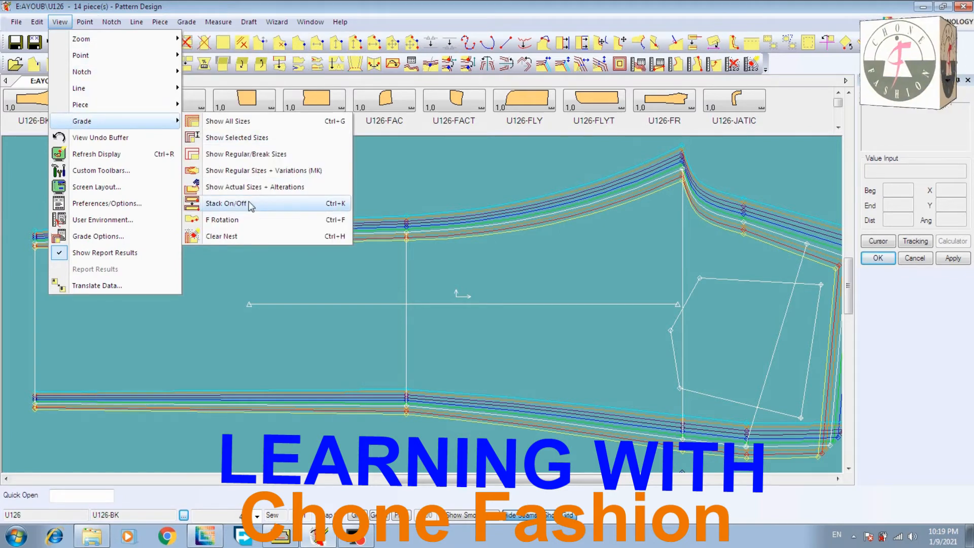
click(226, 203)
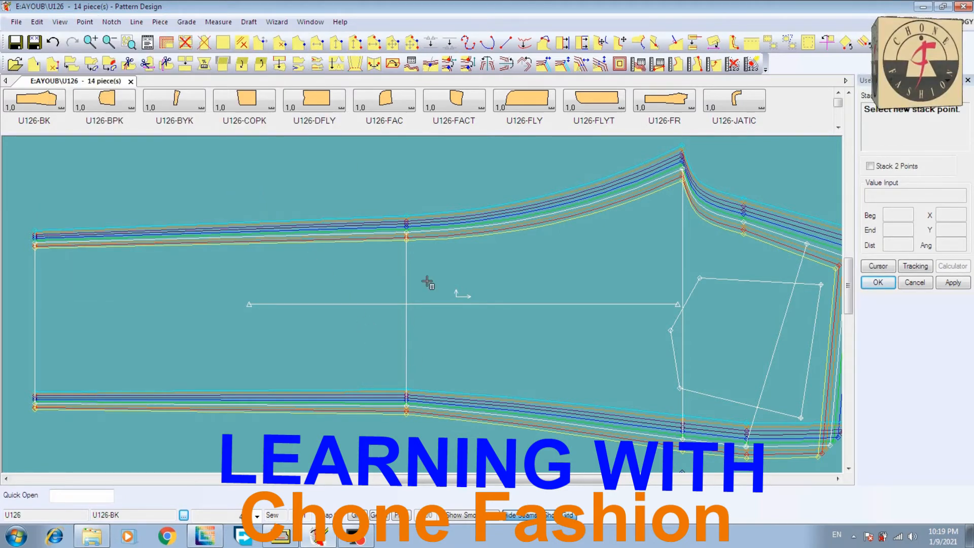
click(408, 231)
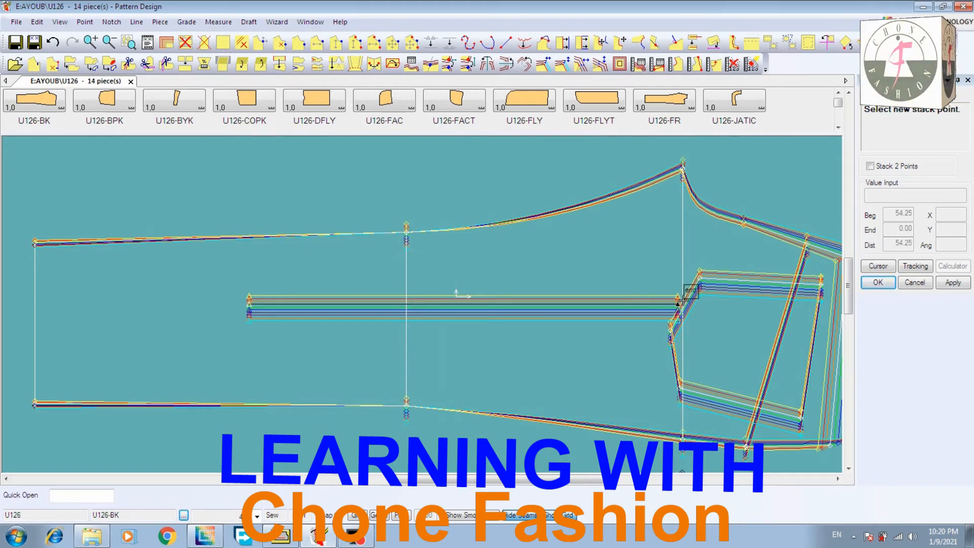
click(680, 302)
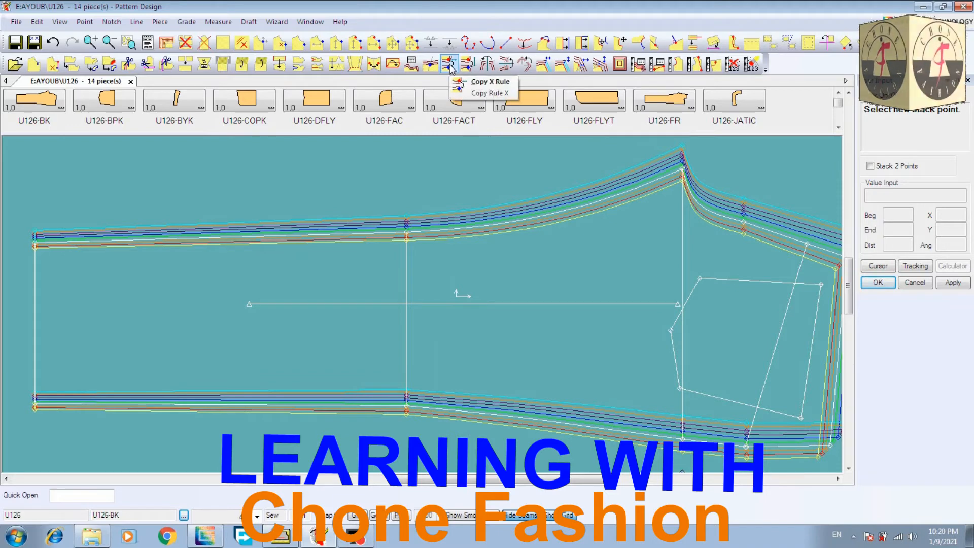
Flip the Y rule at the hem, knee, crotch, hip and waist points along U126-BK's lower side seam and end the command
click(504, 65)
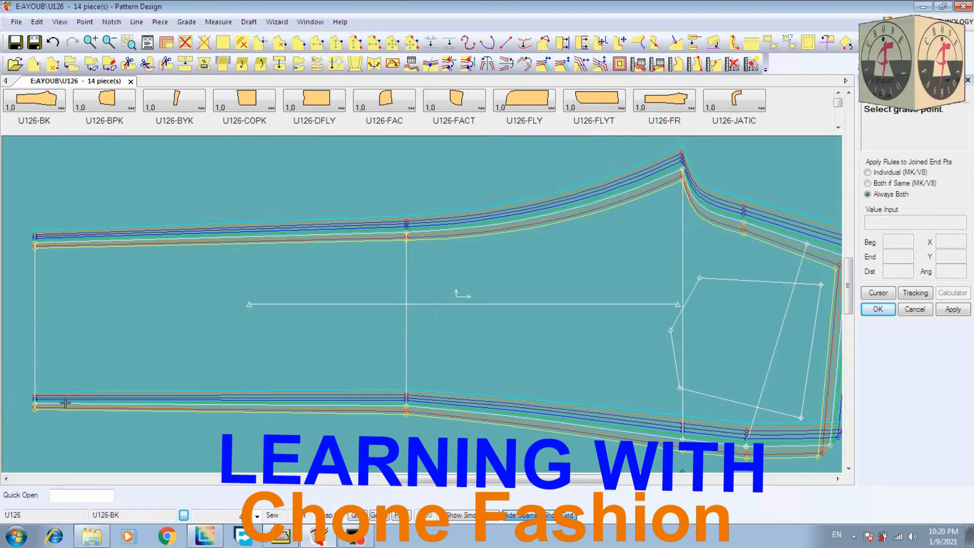
click(36, 401)
click(35, 401)
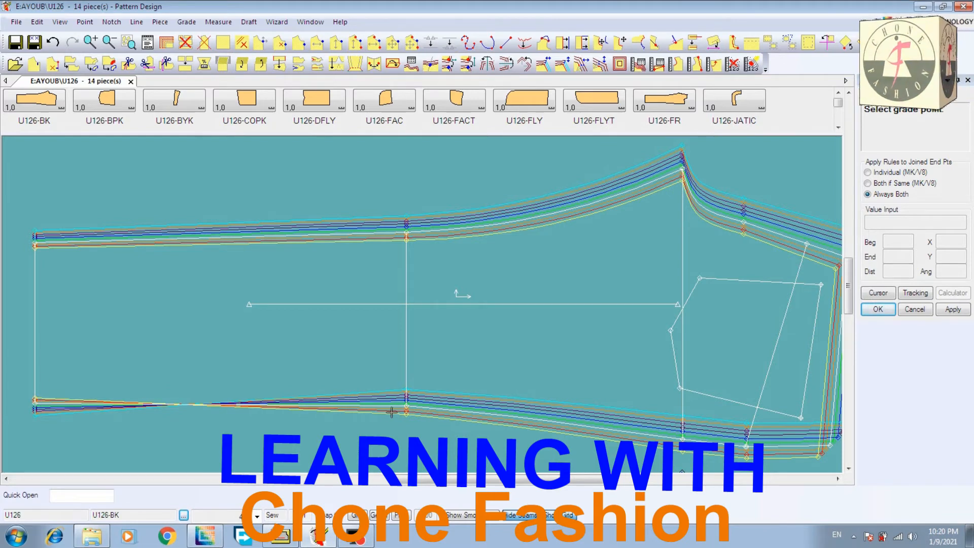
click(406, 401)
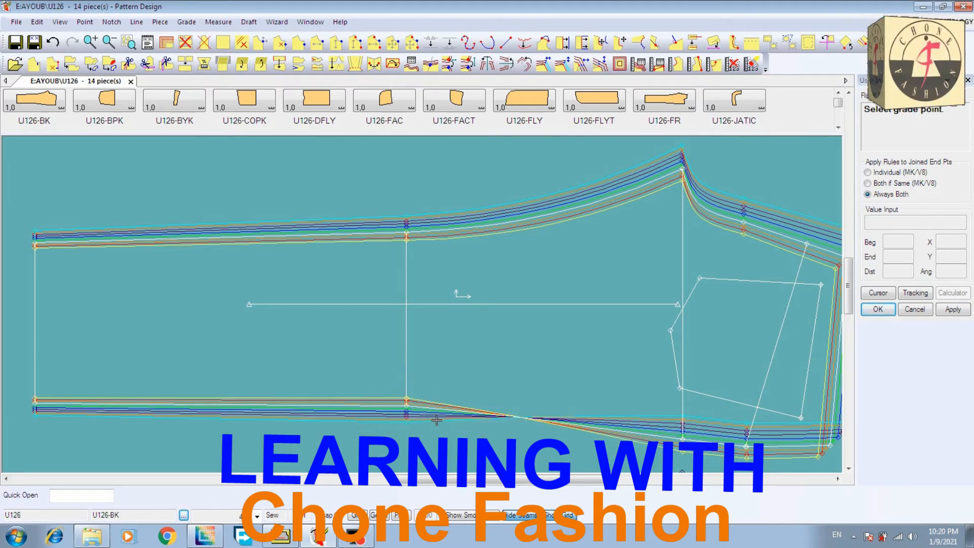
click(683, 430)
click(746, 440)
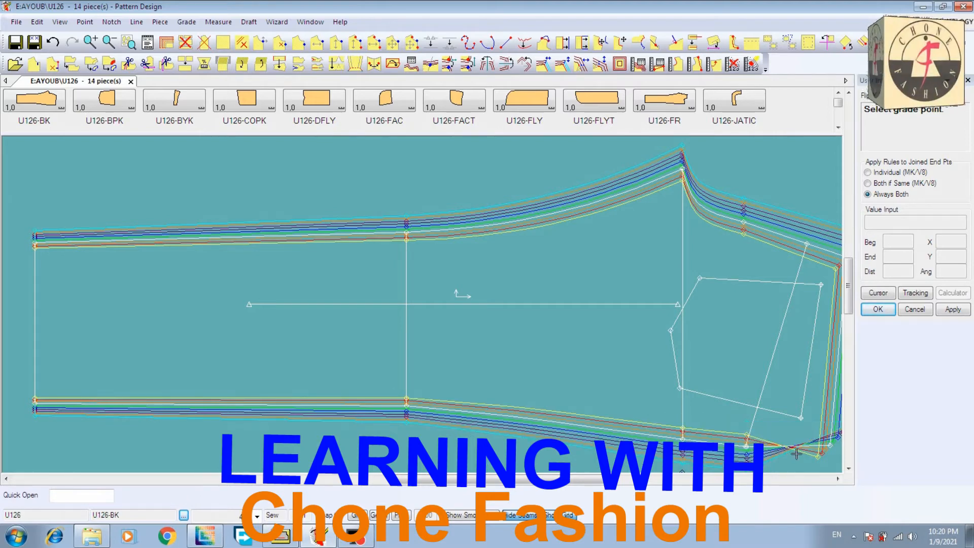
click(832, 448)
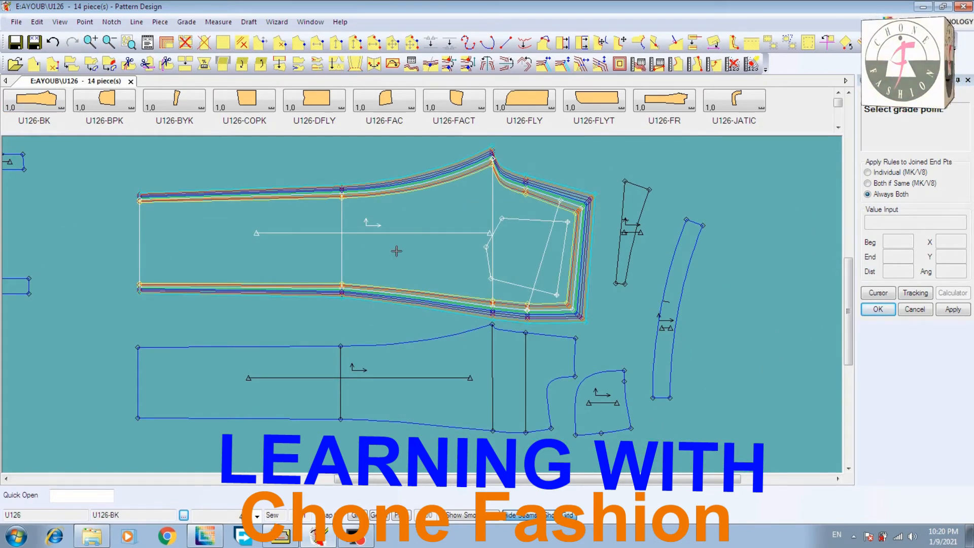
right_click(106, 167)
click(97, 168)
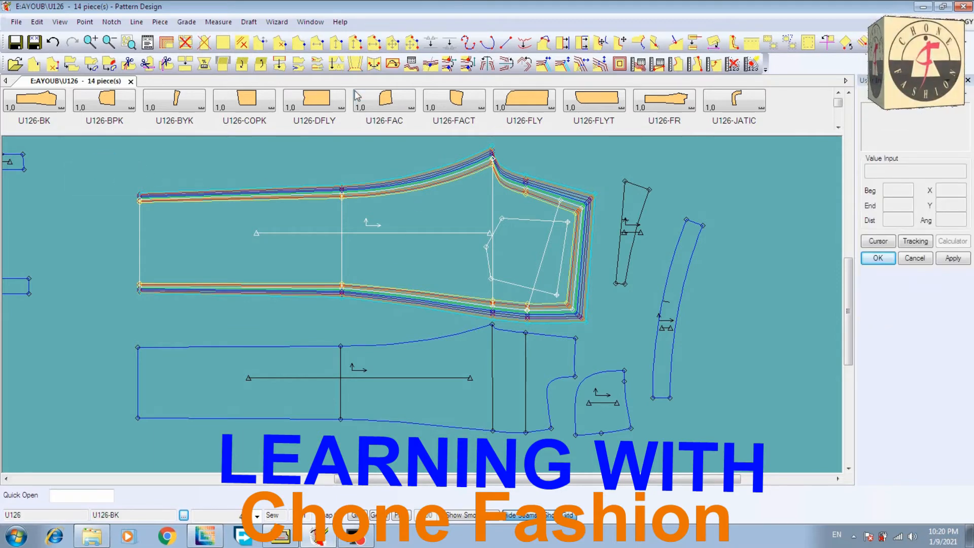
Copy the Y rule from the upper hem corner of U126-BK to the upper hem corner of U126-FR
click(449, 64)
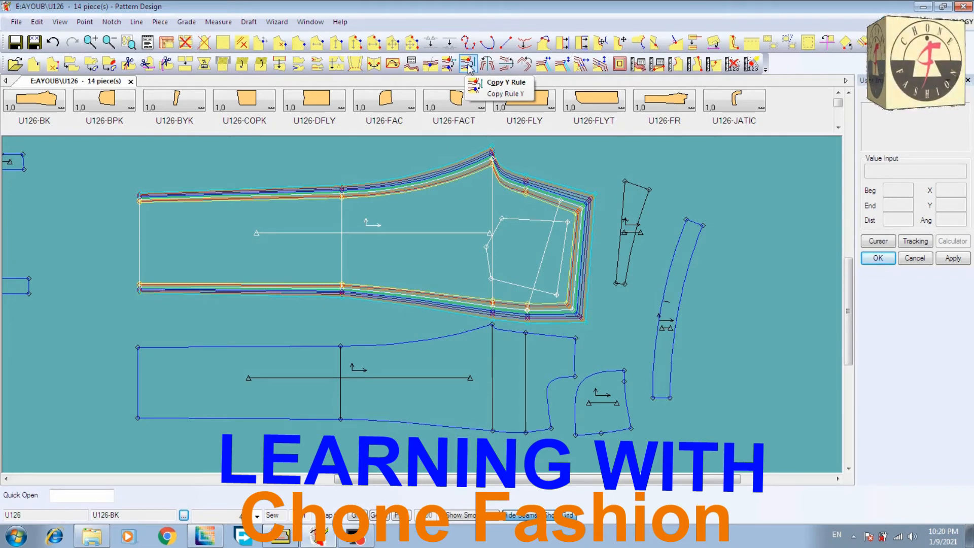
click(468, 64)
click(139, 202)
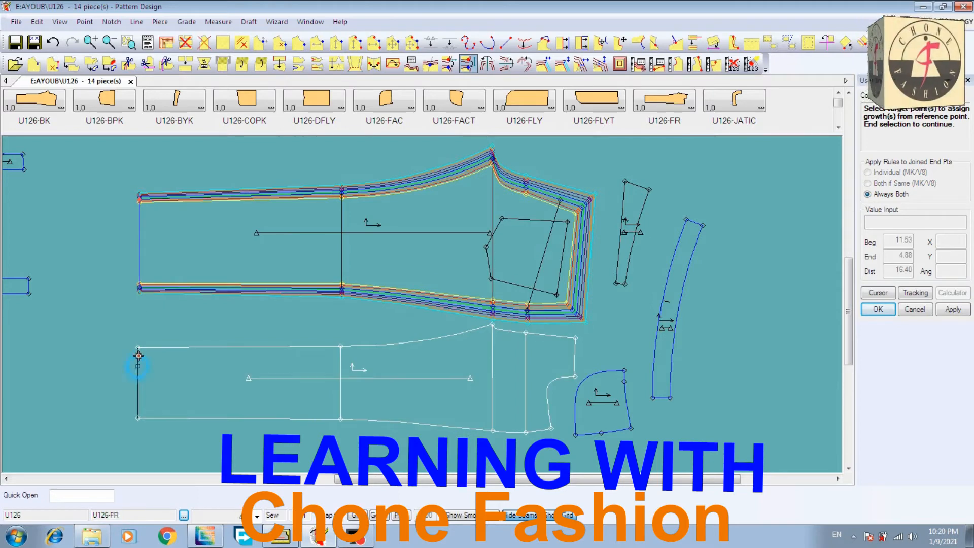
click(140, 347)
right_click(184, 320)
click(185, 317)
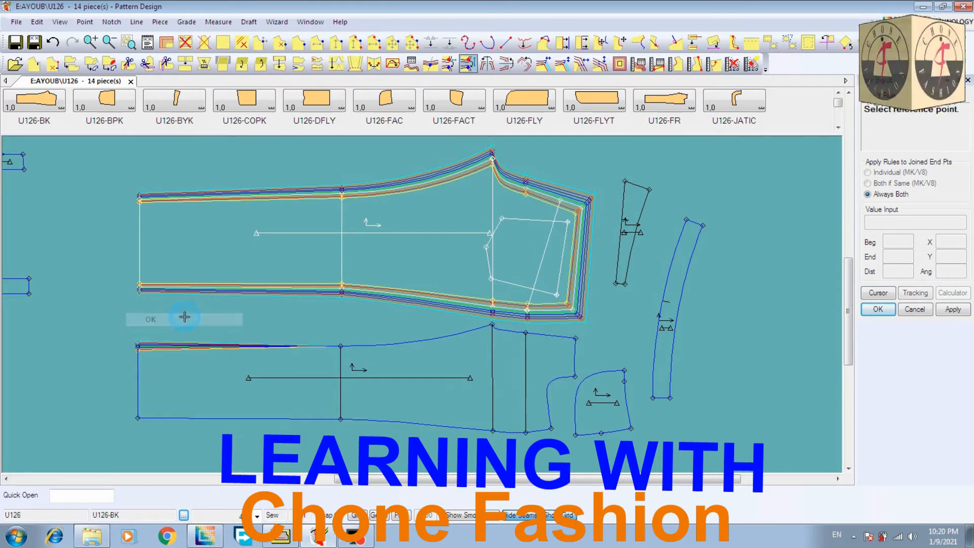
click(340, 210)
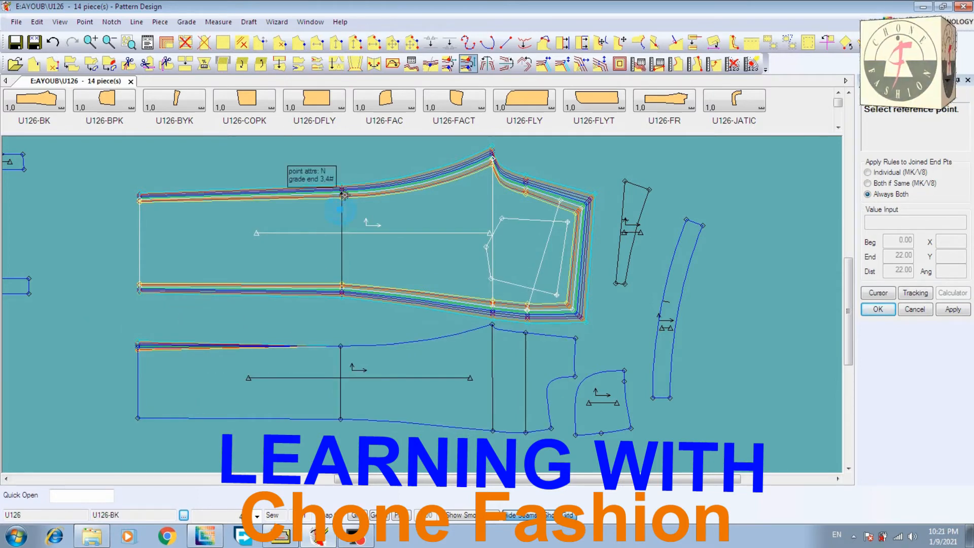
right_click(333, 201)
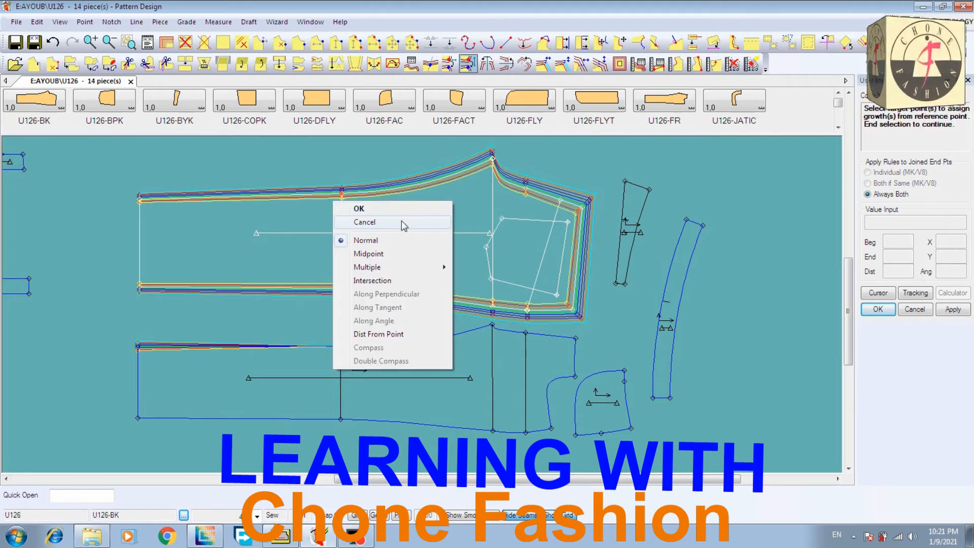
click(401, 221)
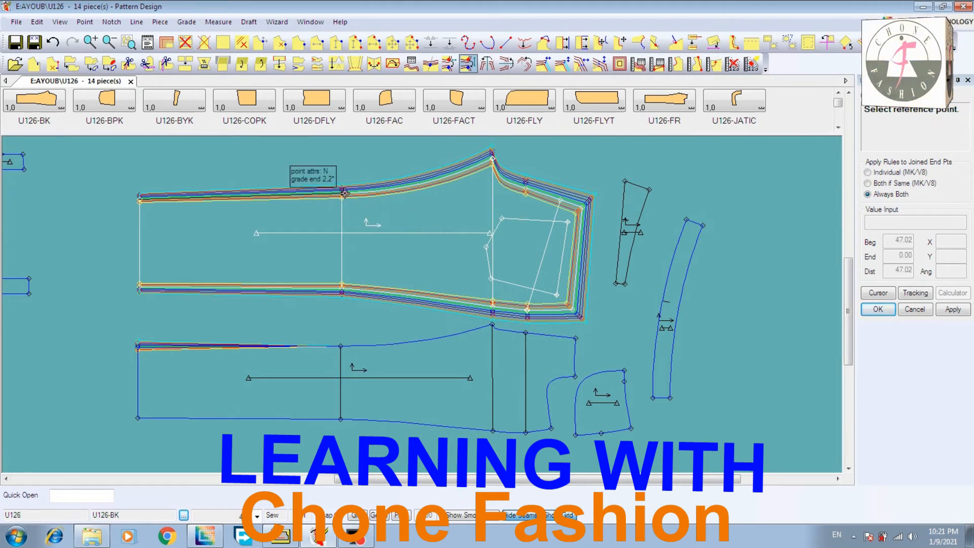
Copy the Y rule from the upper knee point of U126-BK to the upper knee point of U126-FR
click(330, 195)
click(330, 346)
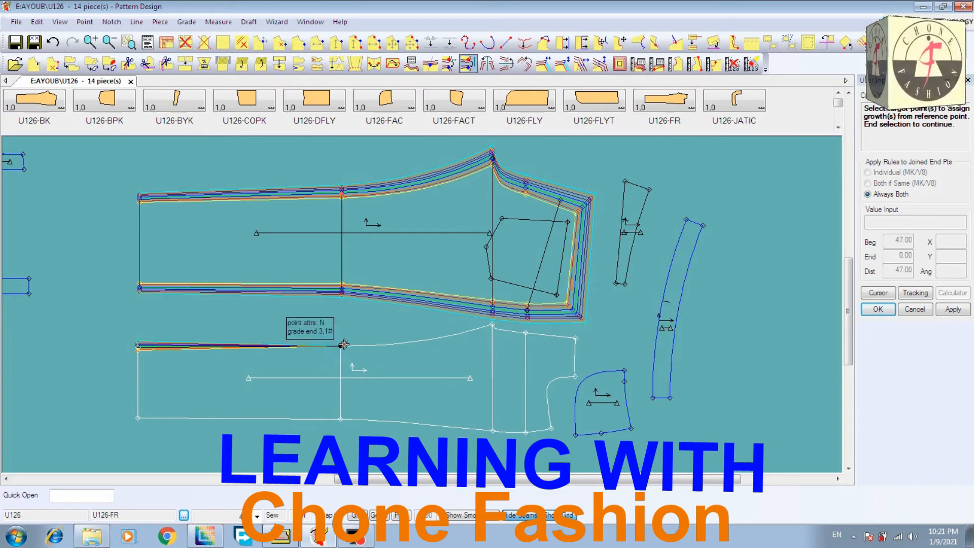
right_click(341, 327)
click(343, 330)
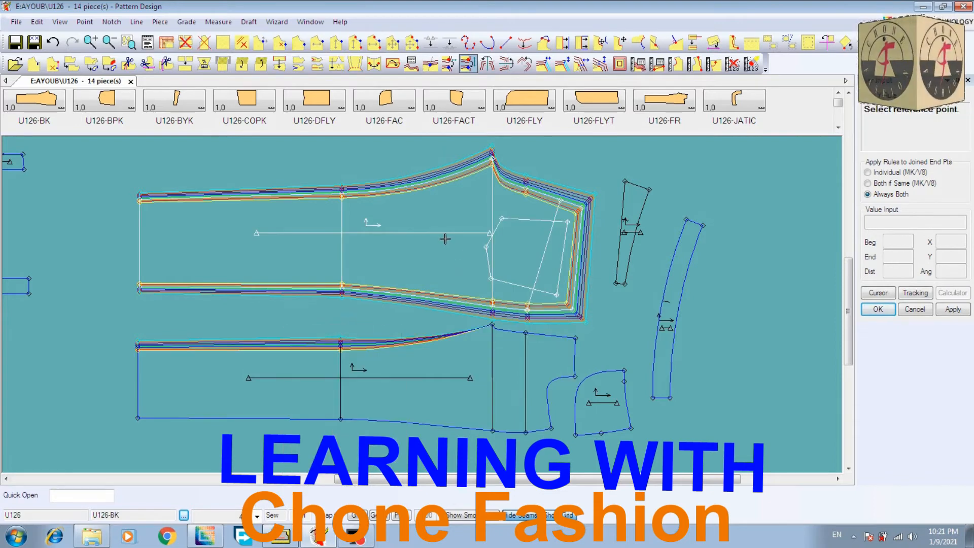
Copy the Y rule from the crotch tip of U126-BK to the crotch tip of U126-FR
click(490, 156)
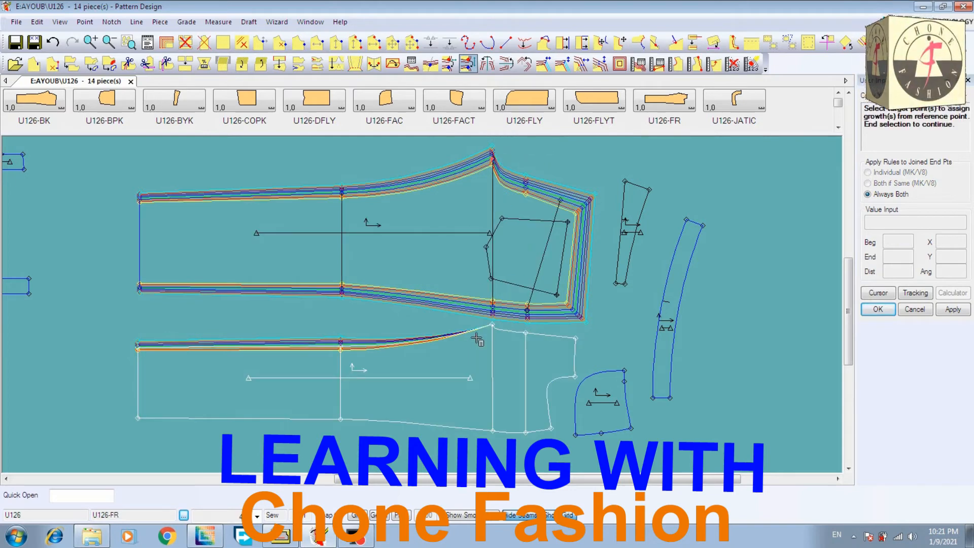
click(479, 332)
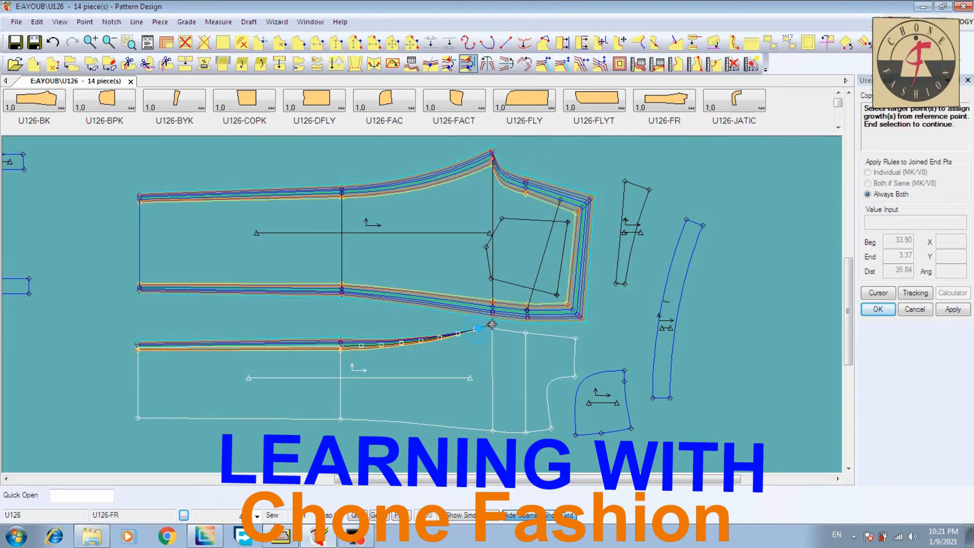
right_click(480, 286)
click(480, 286)
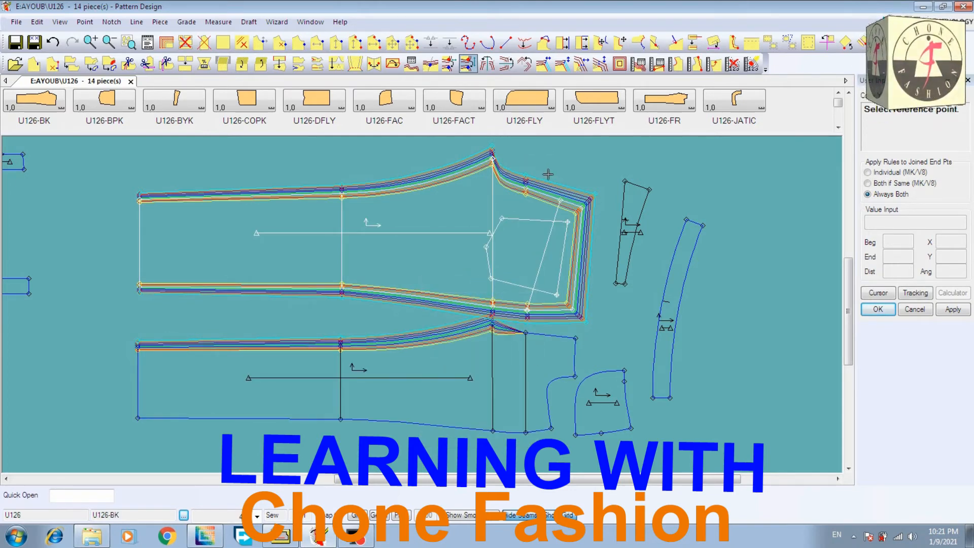
Copy the Y rule from the hip point on U126-BK's seat seam to the upper hip point of U126-FR
click(524, 188)
click(525, 333)
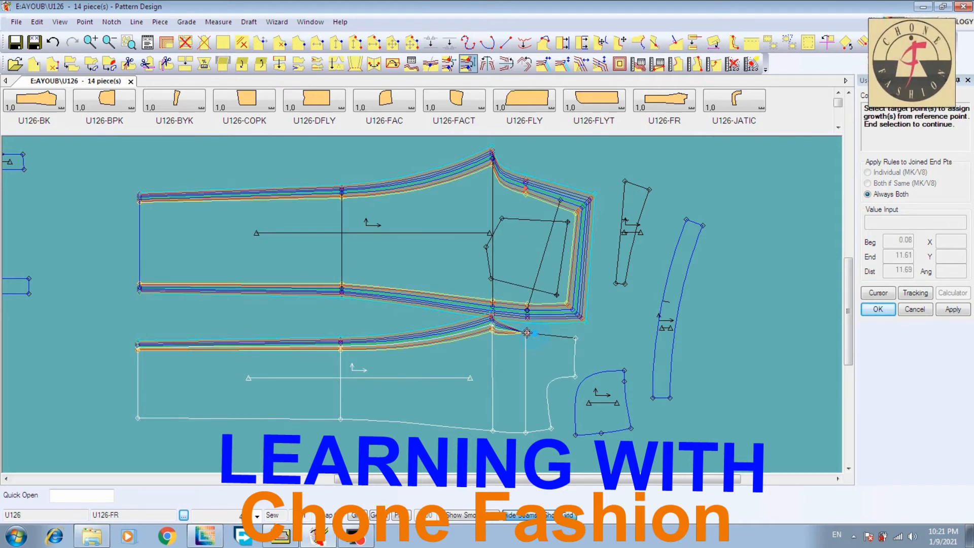
right_click(528, 358)
click(548, 357)
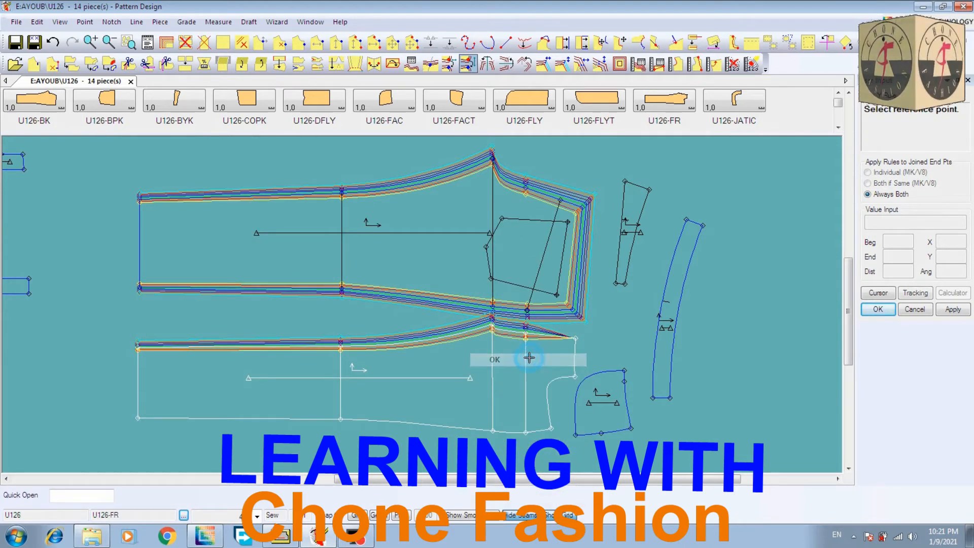
click(569, 336)
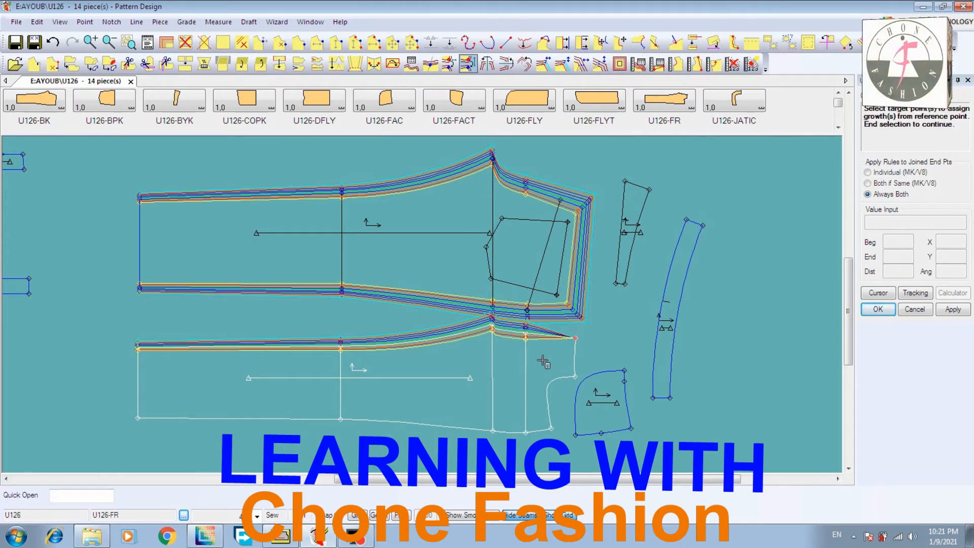
right_click(519, 376)
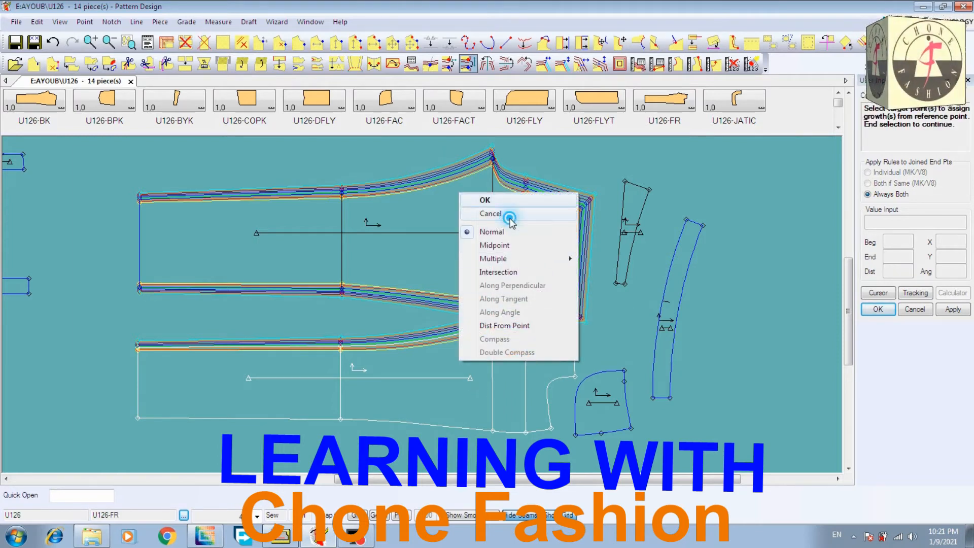
click(510, 202)
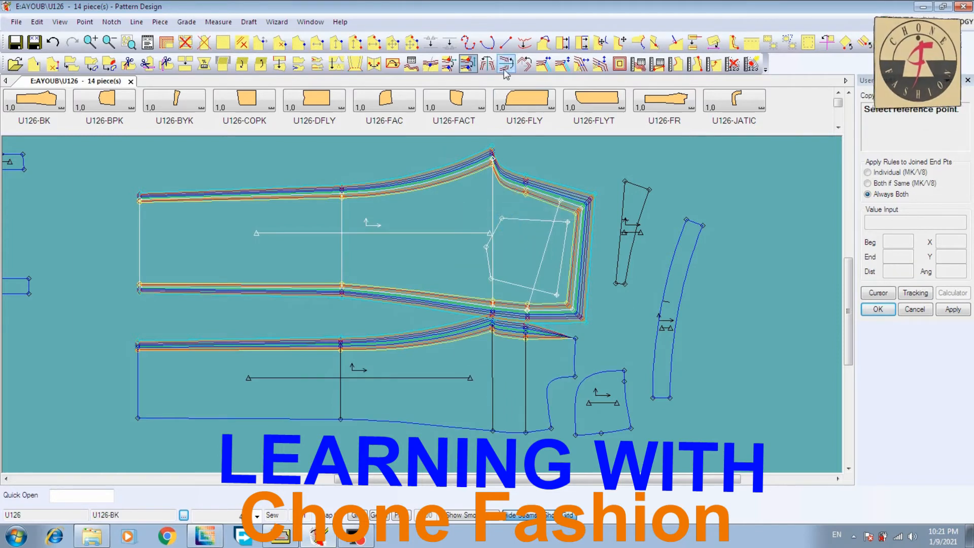
Copy the Y rule from the upper waist corner of U126-BK to the upper waist corner of U126-FR and end the copy command
click(578, 207)
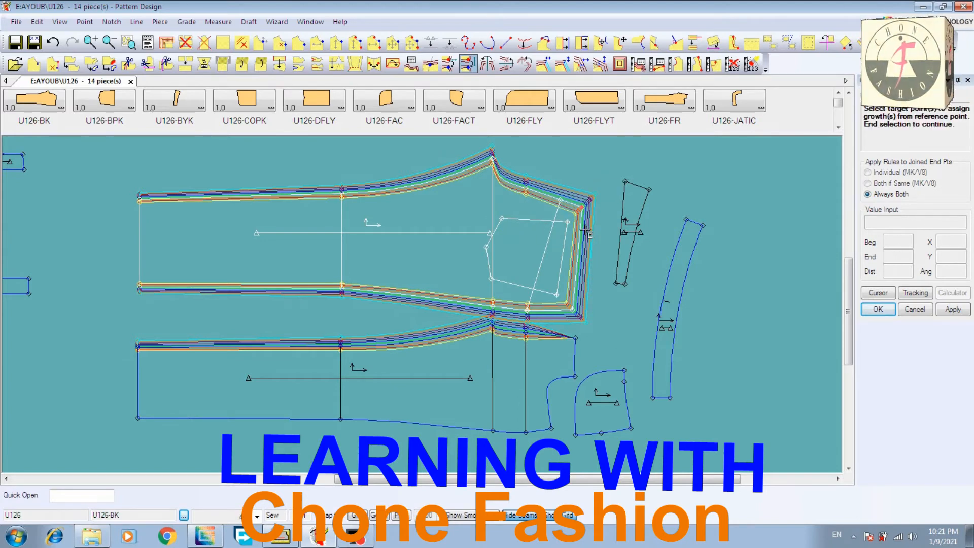
click(558, 335)
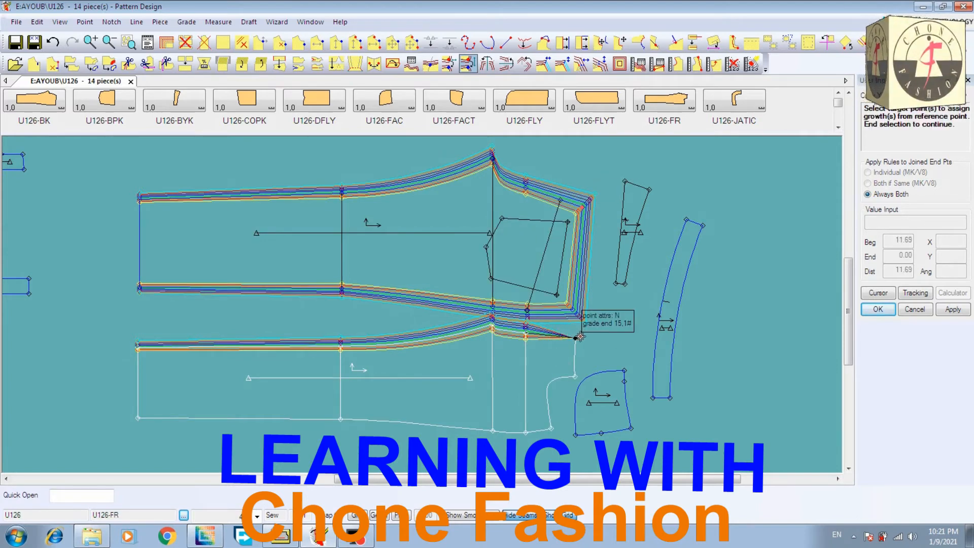
right_click(615, 325)
click(579, 326)
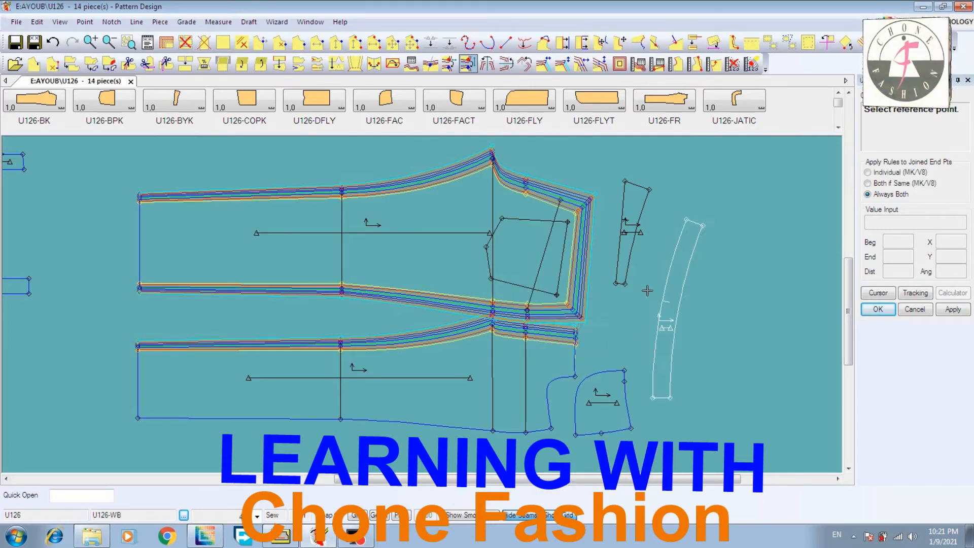
click(528, 355)
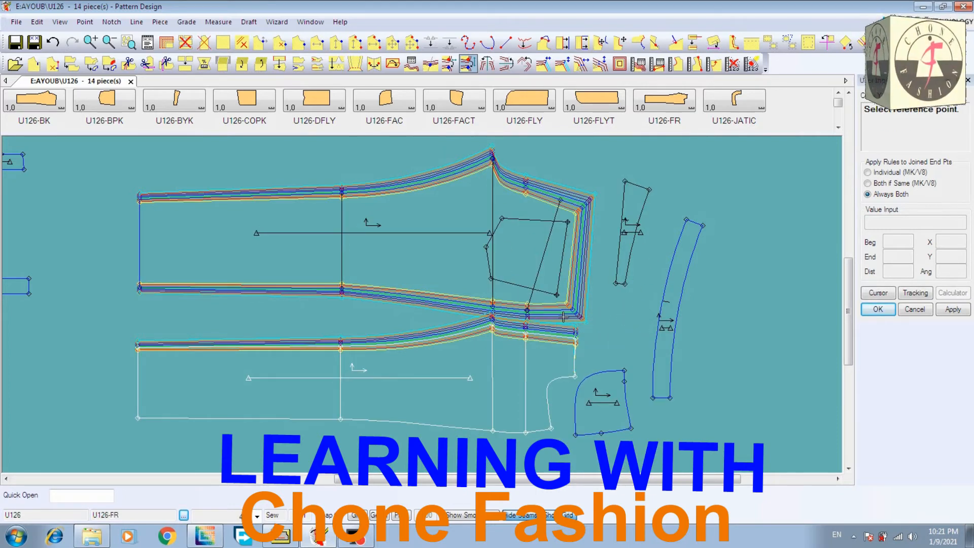
right_click(680, 222)
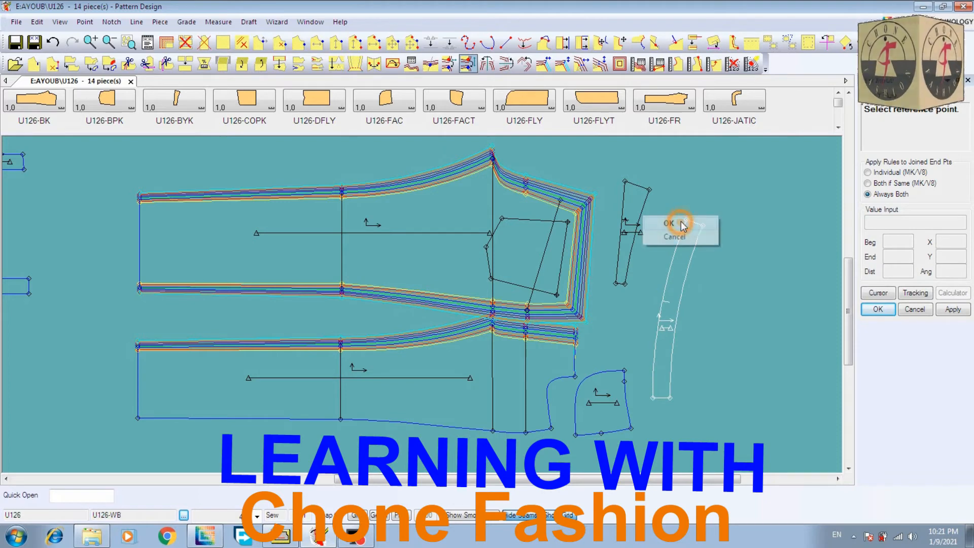
click(681, 223)
Move U126-BK slightly up and U126-FR slightly down to leave a gap between the two graded pieces
click(512, 225)
click(512, 208)
click(490, 355)
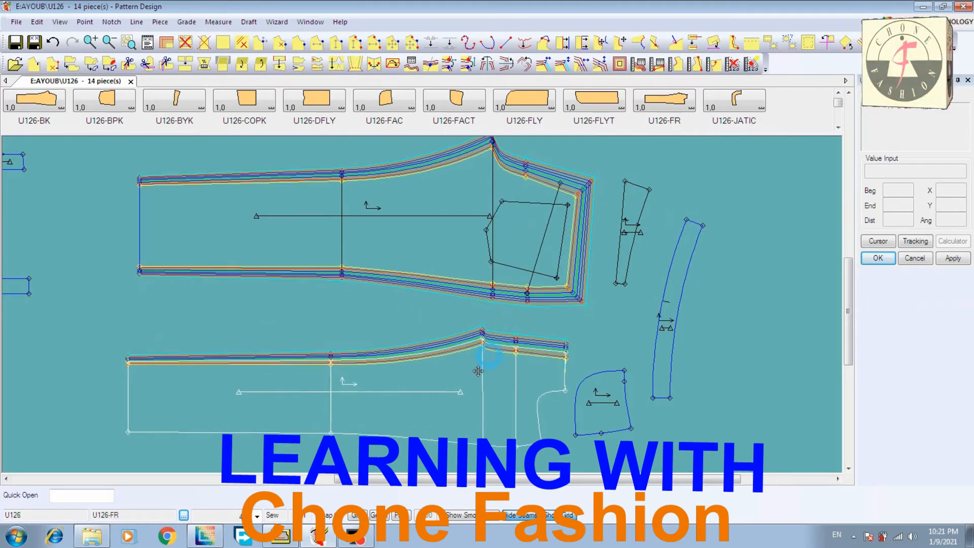
click(472, 375)
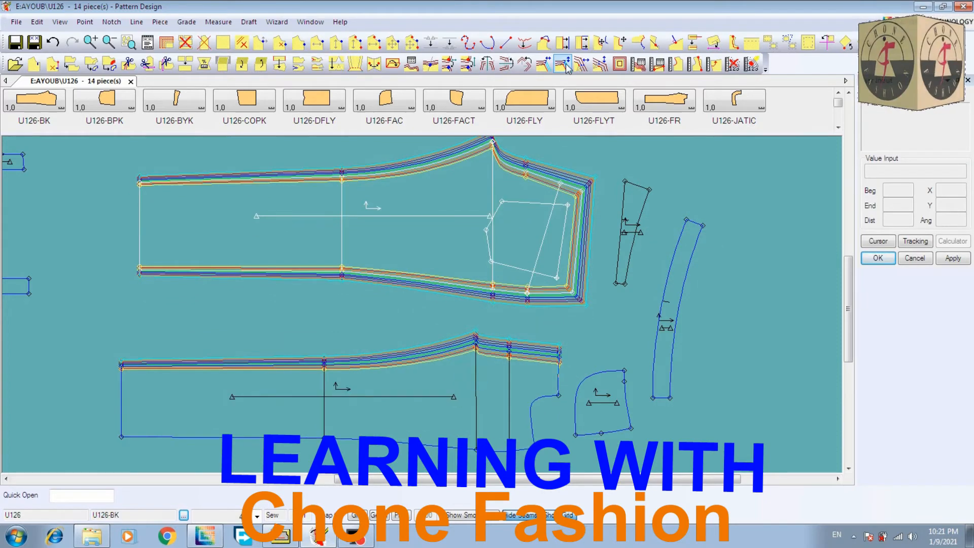
Copy the Y rule from the lower waist corner of U126-BK to the waist end of U126-FR's pocket opening
click(467, 64)
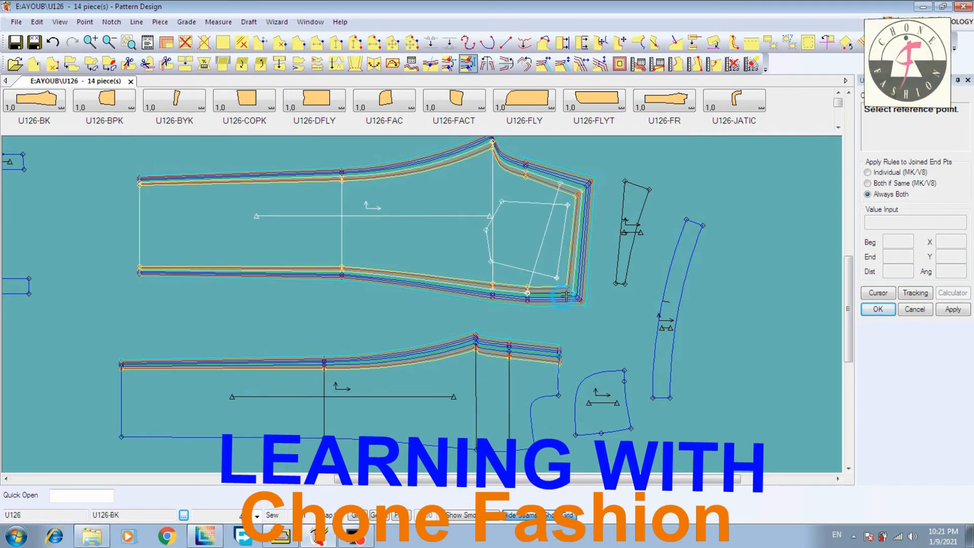
click(569, 290)
click(558, 395)
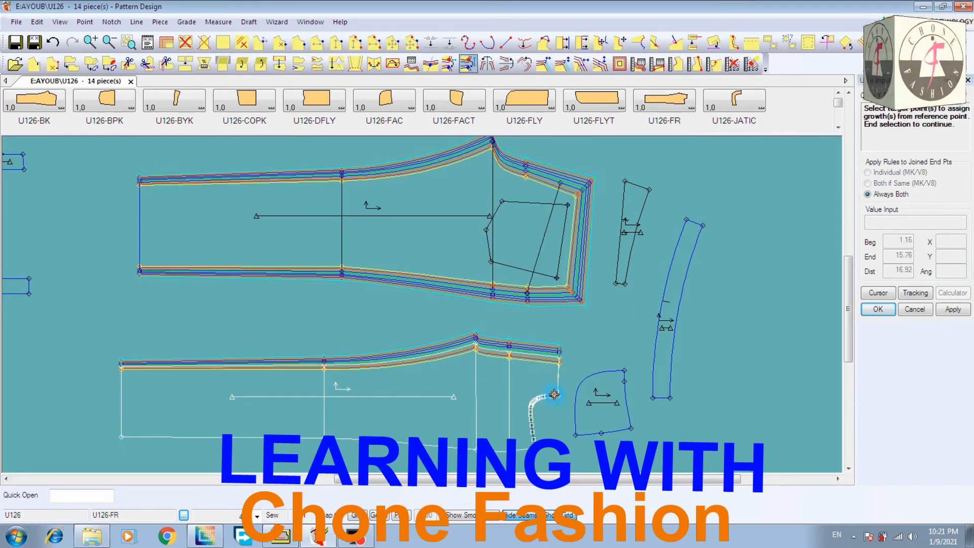
right_click(585, 344)
click(584, 341)
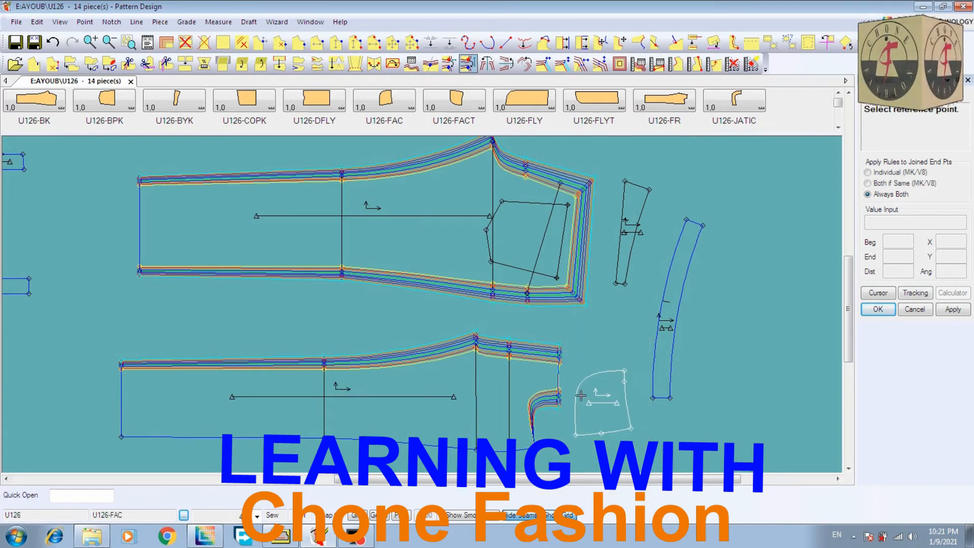
Copy the Y rule from the lower waist corner of U126-BK to the side-seam end of U126-FR's pocket opening
click(569, 291)
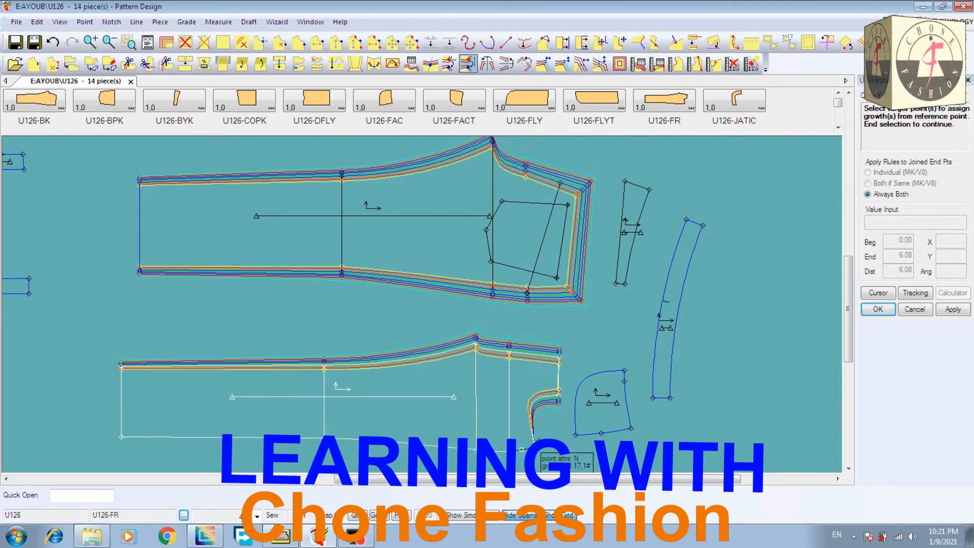
click(545, 380)
right_click(545, 380)
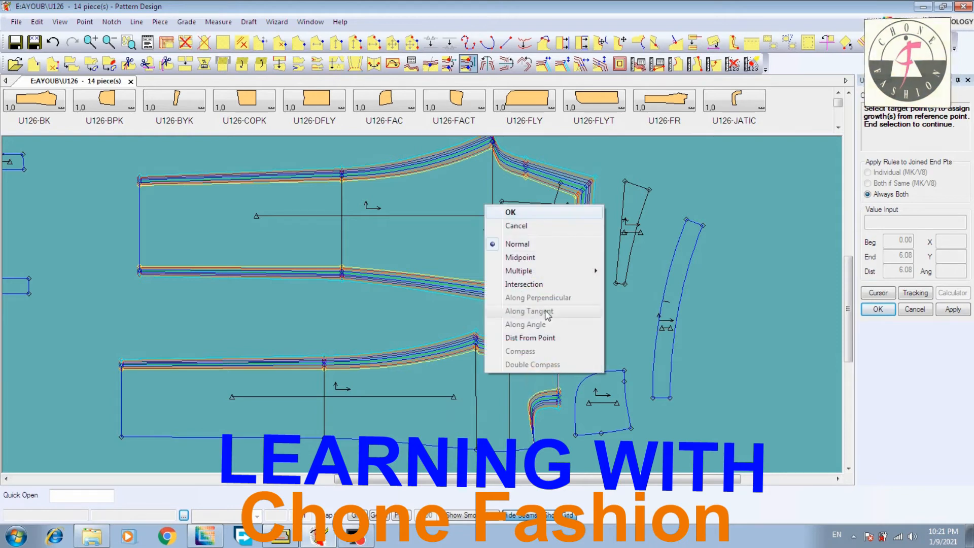
click(547, 217)
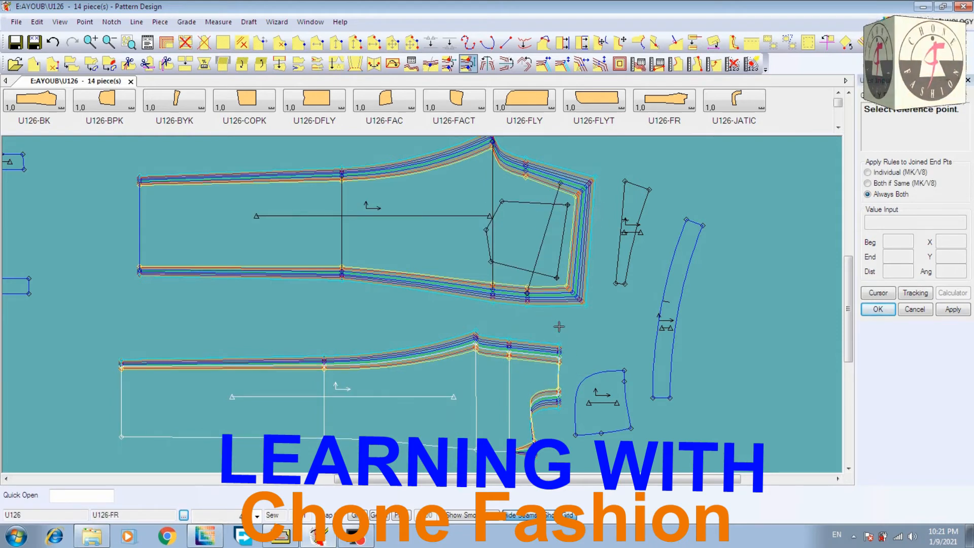
Copy the Y rule from the hip point on U126-BK's side seam to the side-seam hip point of U126-FR
click(527, 292)
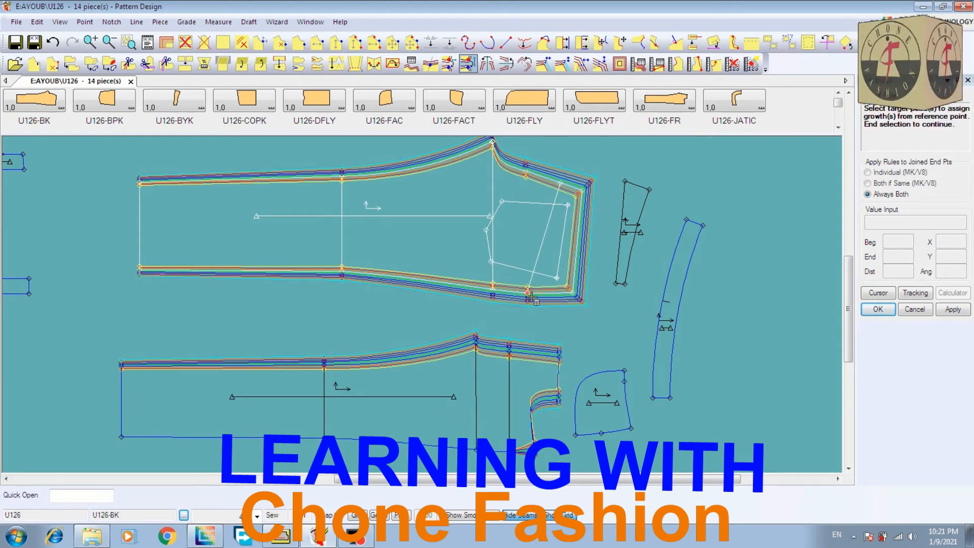
click(501, 450)
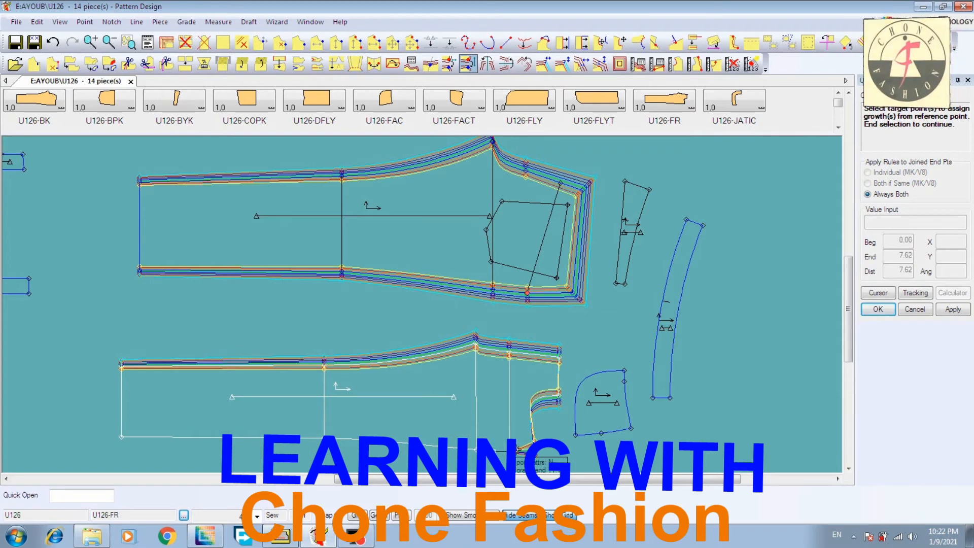
right_click(528, 387)
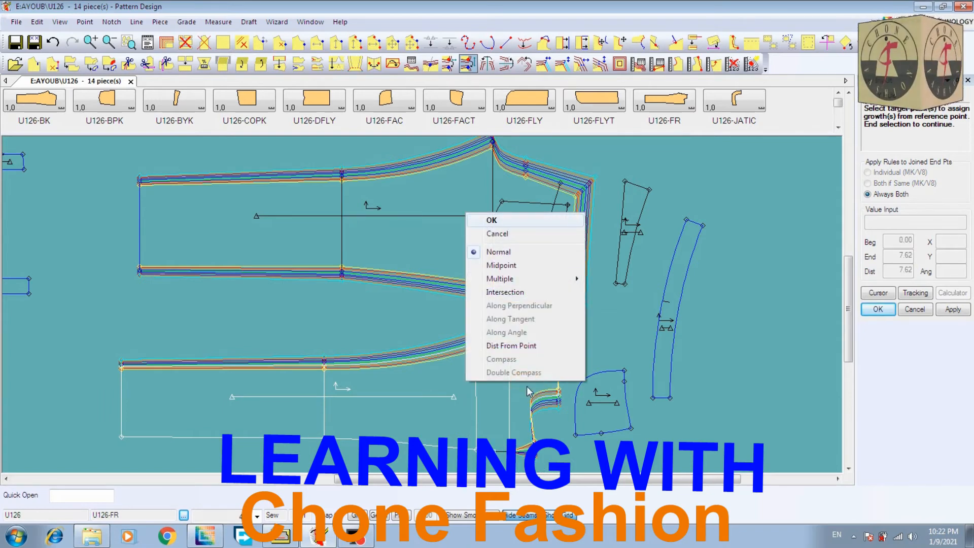
click(546, 222)
Copy the Y rule from U126-BK's side-seam point at crotch level to the matching point on U126-FR
click(491, 286)
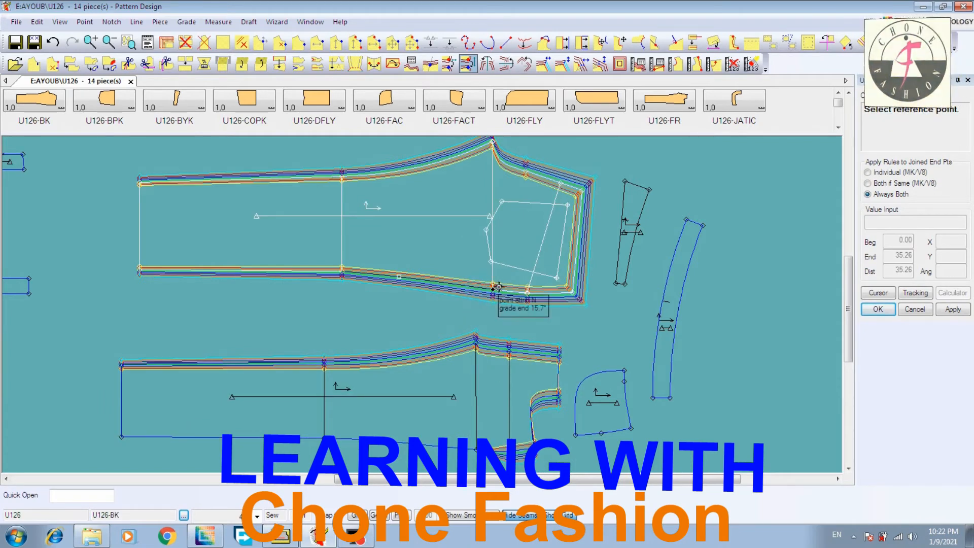
click(474, 450)
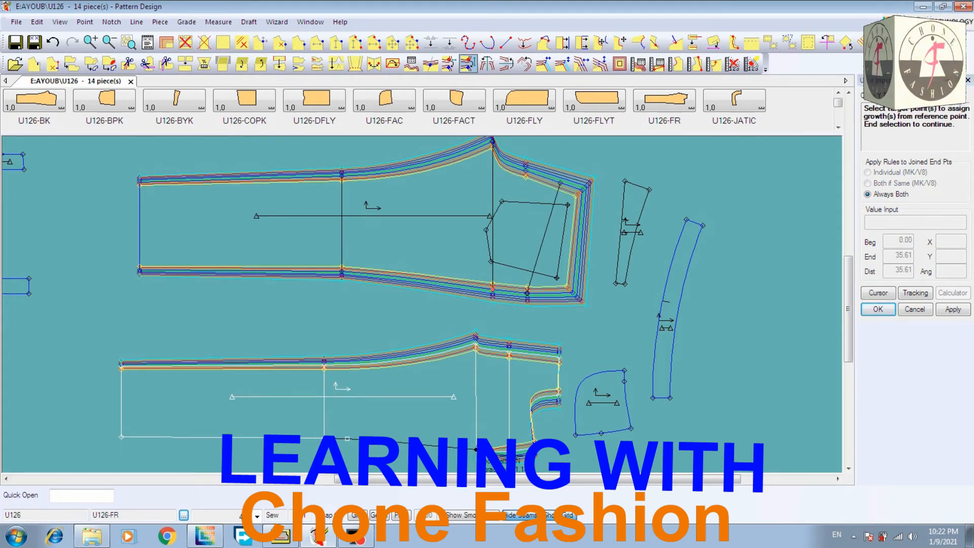
right_click(516, 384)
click(515, 217)
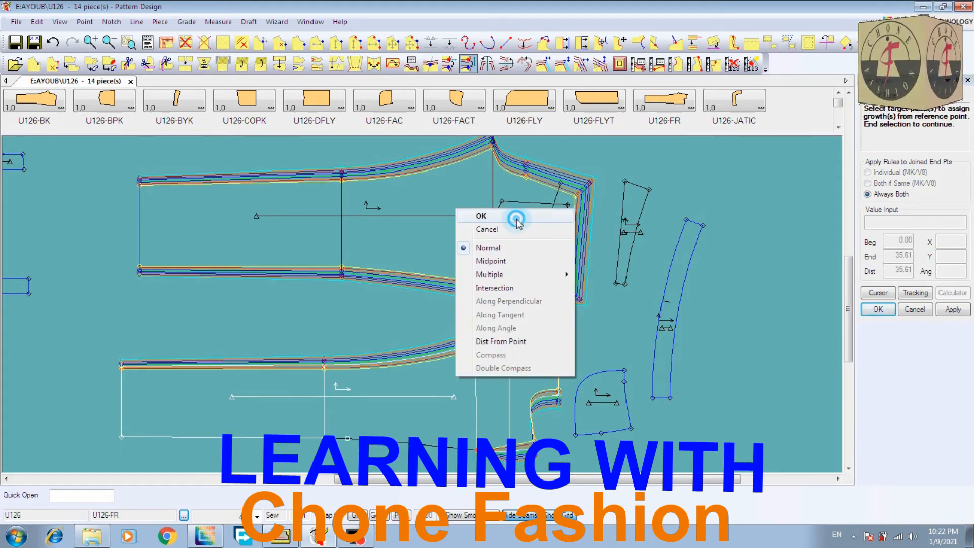
Copy the Y rule from the knee point on U126-BK's side seam to the side-seam knee point of U126-FR
click(342, 269)
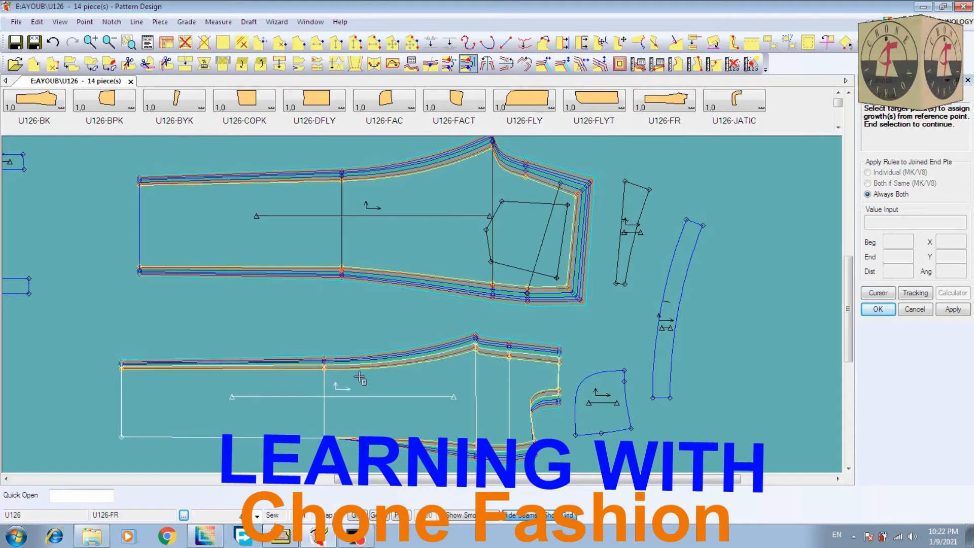
click(315, 437)
right_click(342, 227)
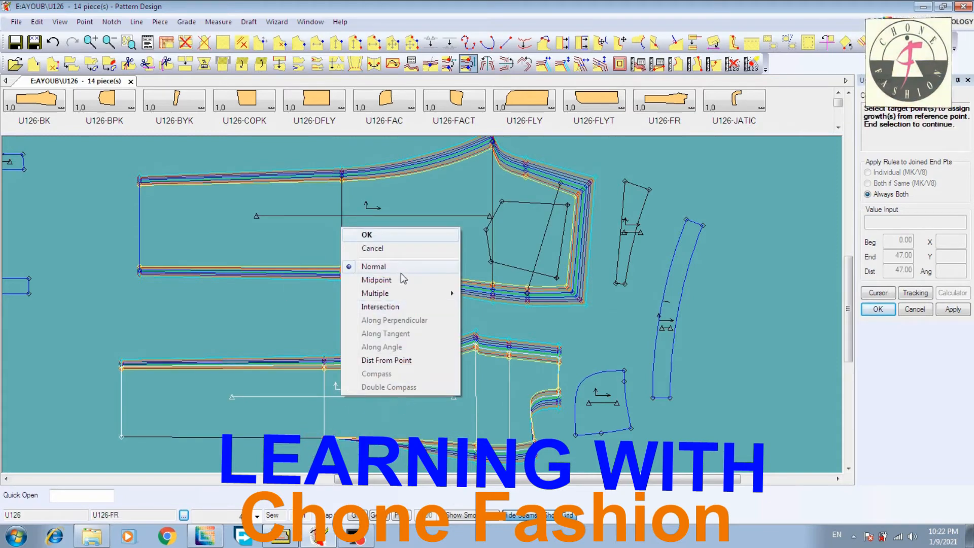
click(404, 235)
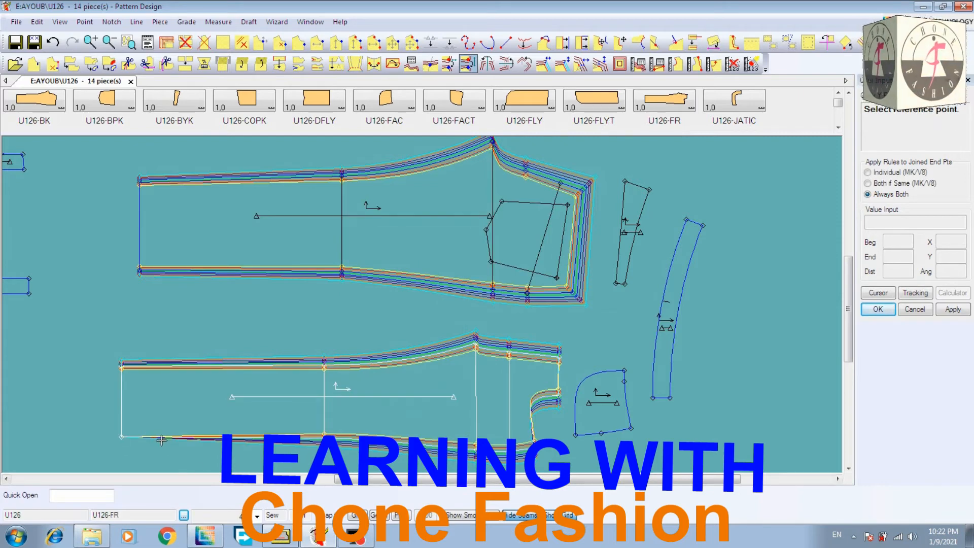
Copy the Y rule from the side-seam hem corner of U126-BK to the side-seam hem corner of U126-FR
click(140, 268)
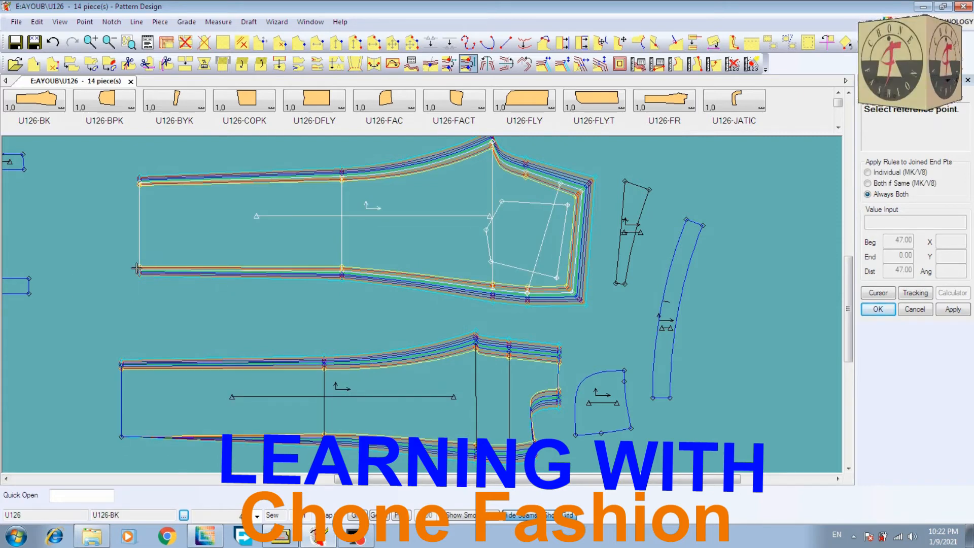
click(121, 436)
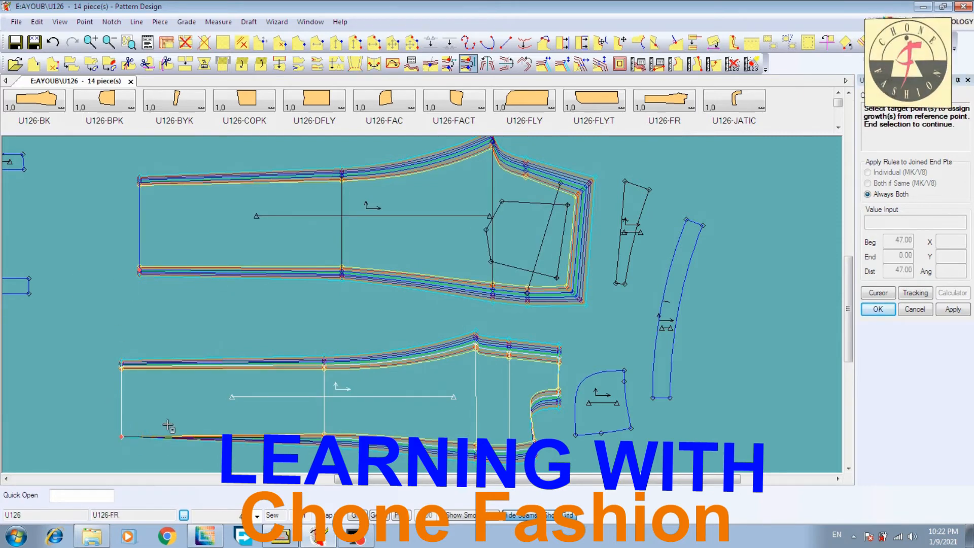
right_click(204, 404)
click(206, 240)
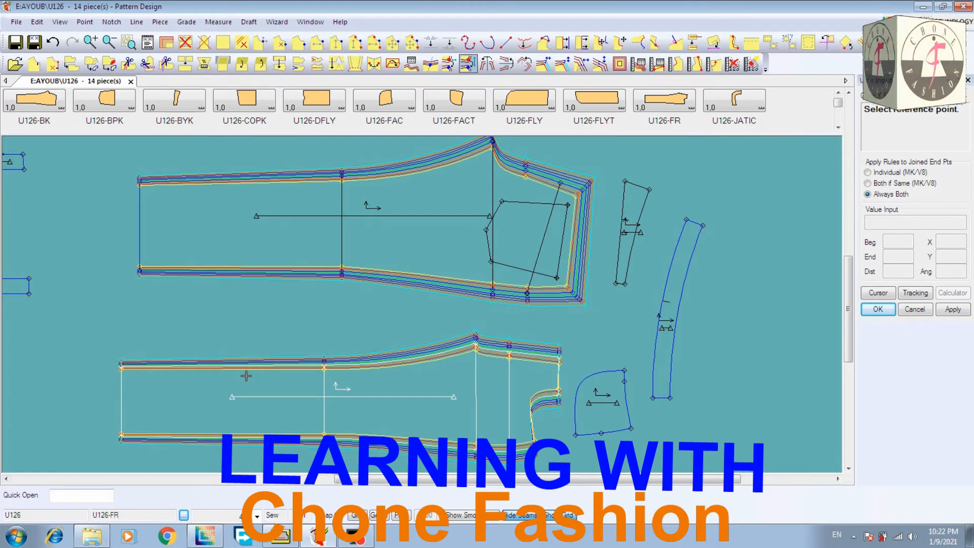
Use Copy X Rule to copy the growth from the upper waist corner of U126-BK to the upper waist corner of U126-FR
click(449, 65)
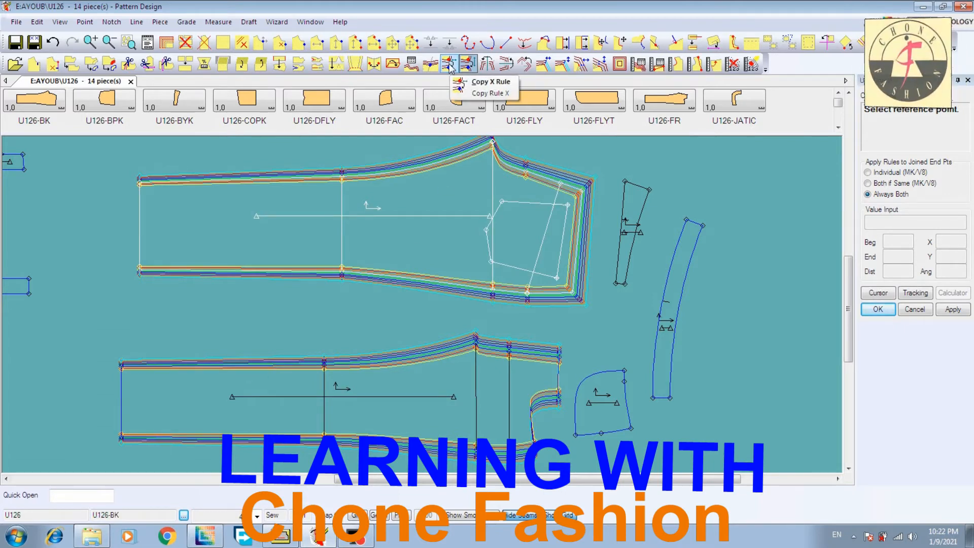
click(487, 82)
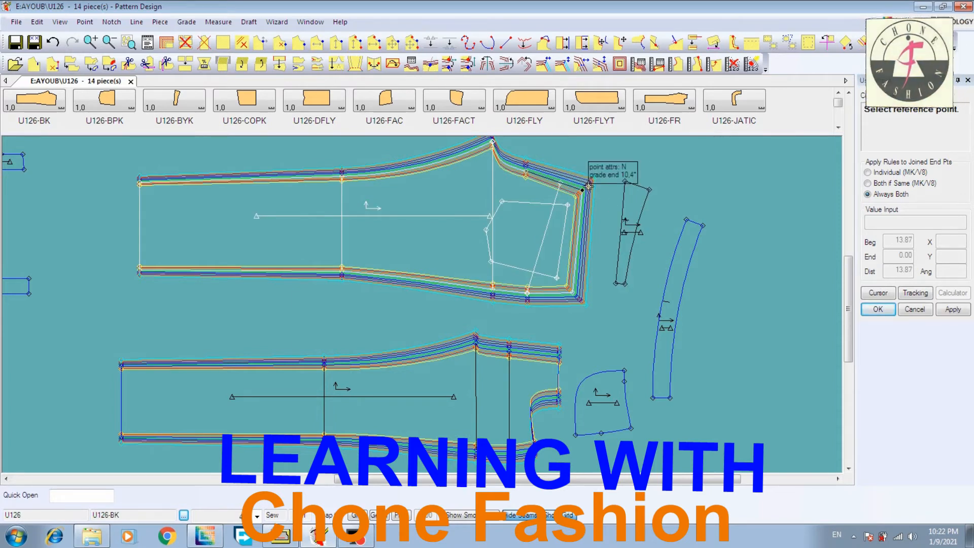
click(589, 186)
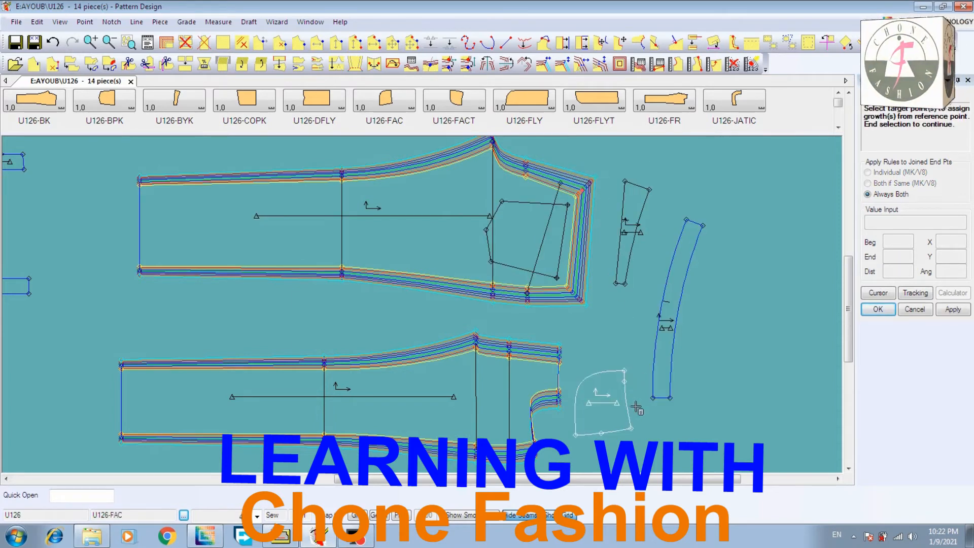
click(560, 355)
right_click(558, 347)
click(568, 350)
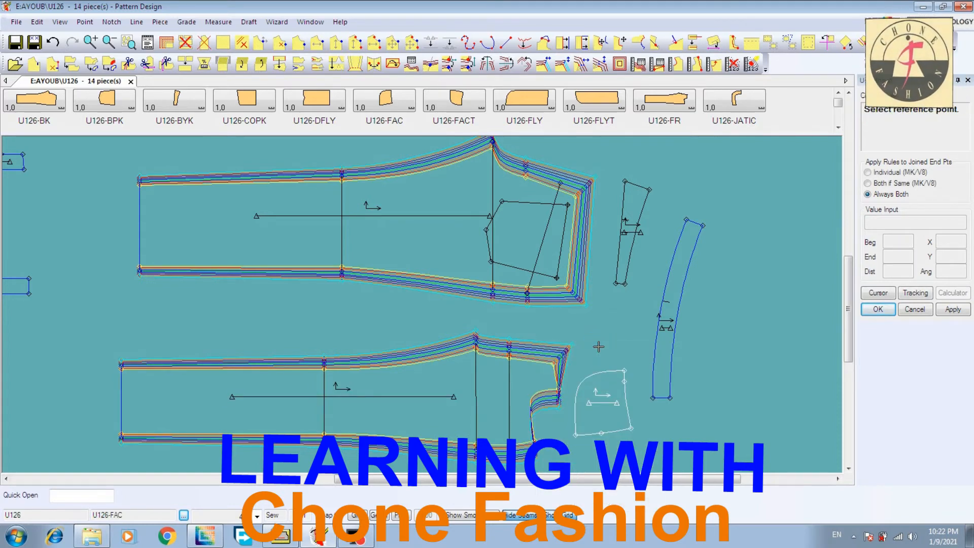
click(558, 394)
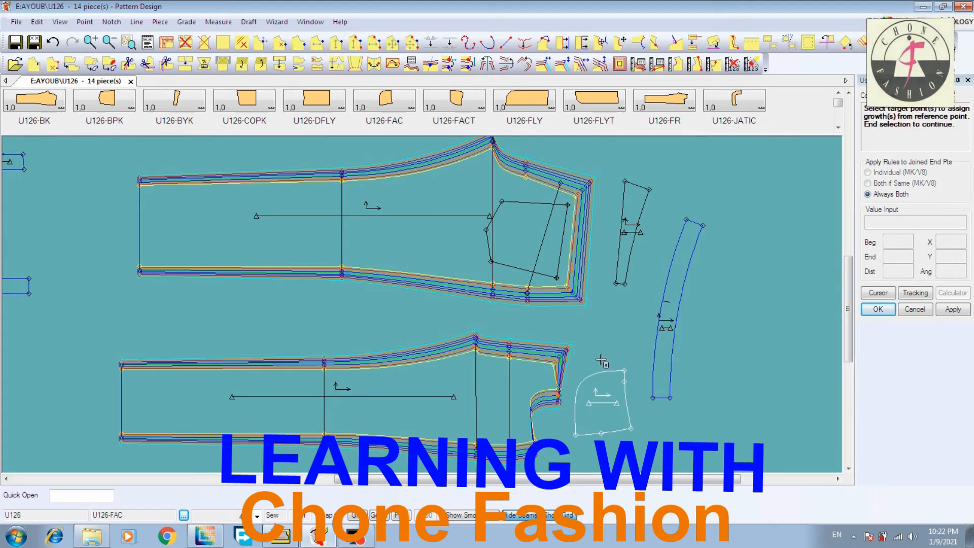
right_click(610, 331)
click(611, 330)
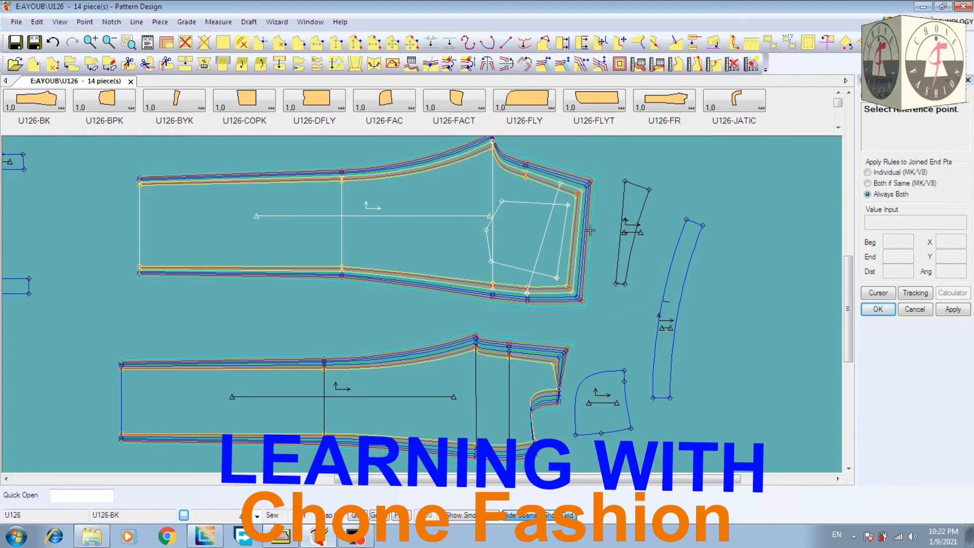
Copy the X rule from the lower waist corner of U126-BK to the waist end of U126-FR's pocket opening
click(450, 64)
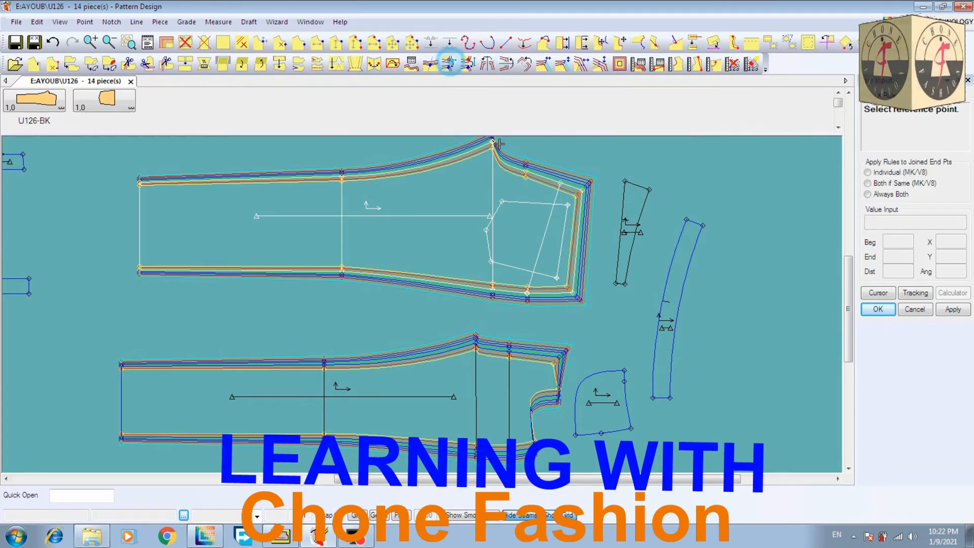
click(579, 292)
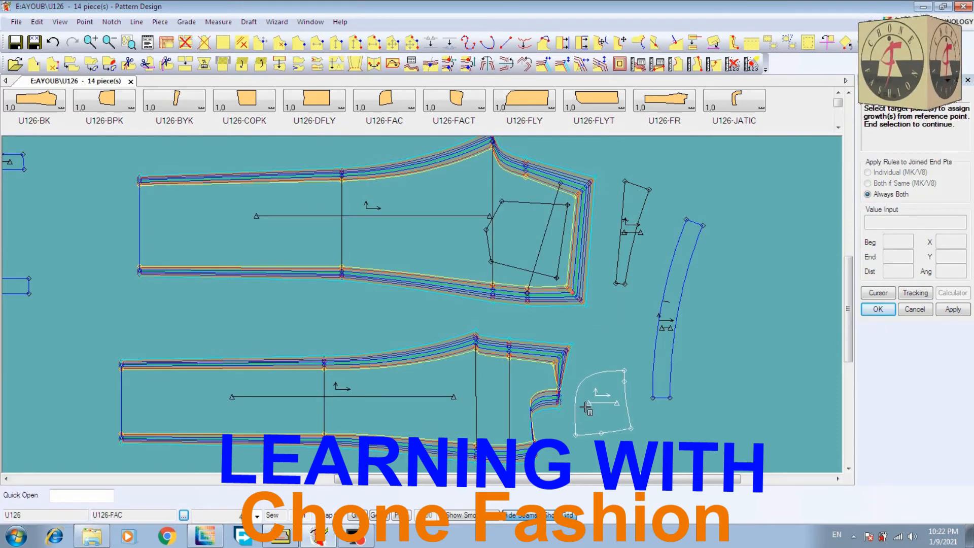
click(549, 393)
right_click(585, 352)
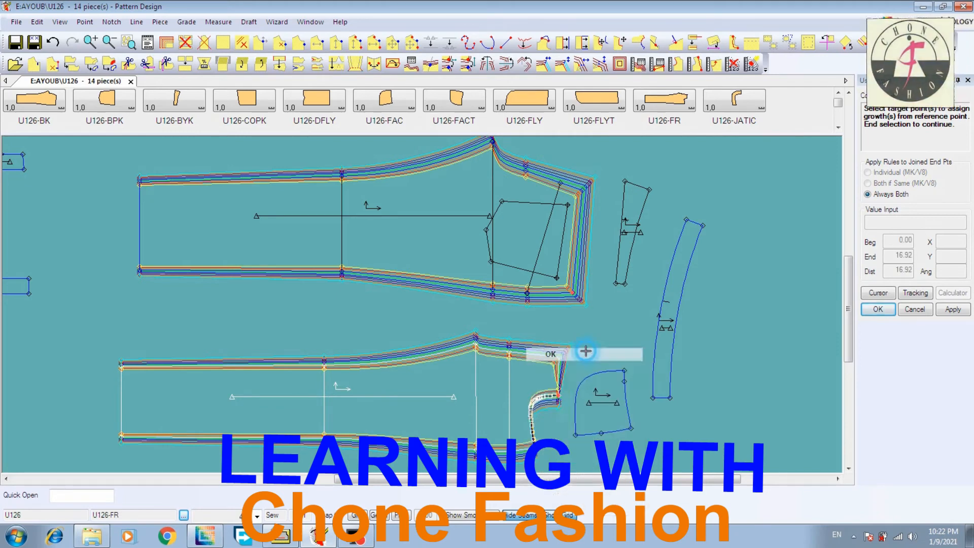
click(586, 351)
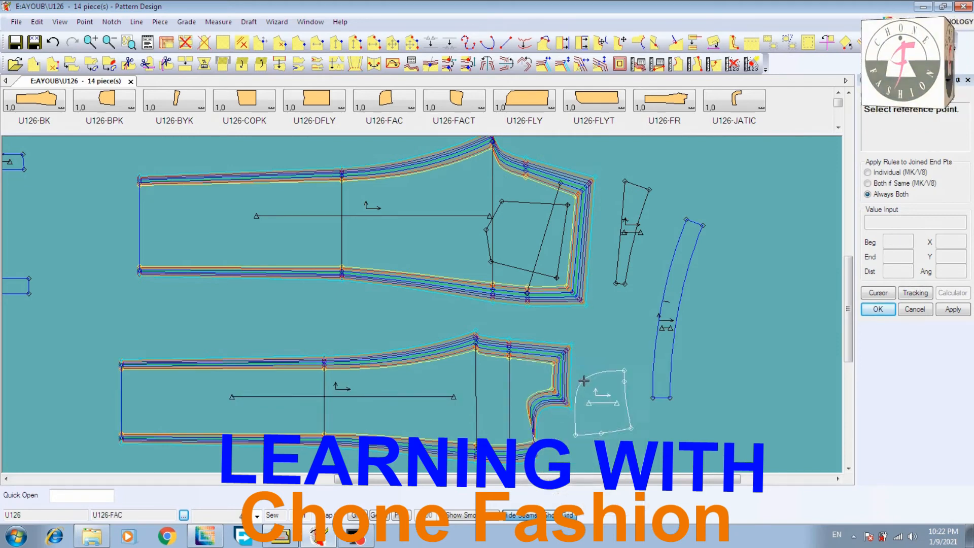
click(521, 449)
right_click(491, 264)
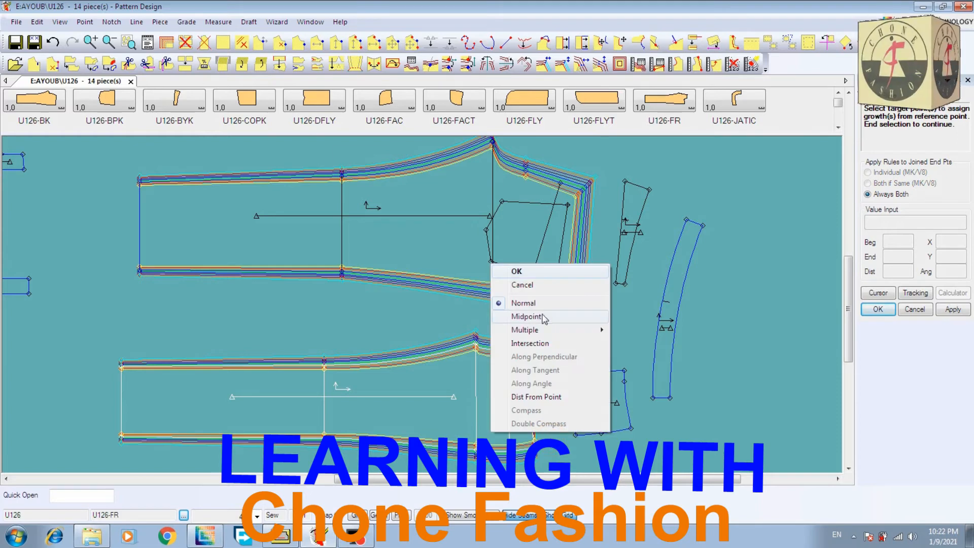
click(539, 271)
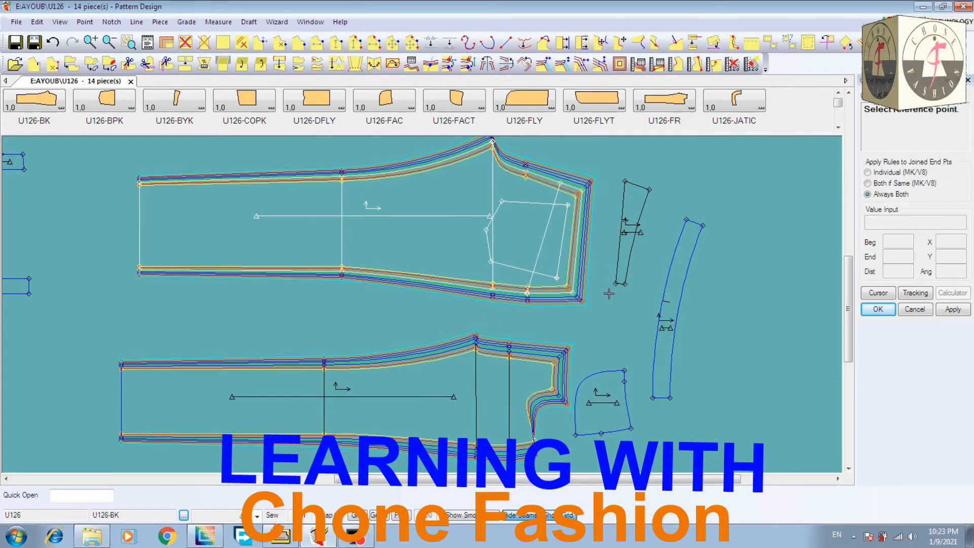
Copy the X rule from U126-BK's lower waist corner to the side-seam end of U126-FR's pocket opening and end the copy command
click(566, 291)
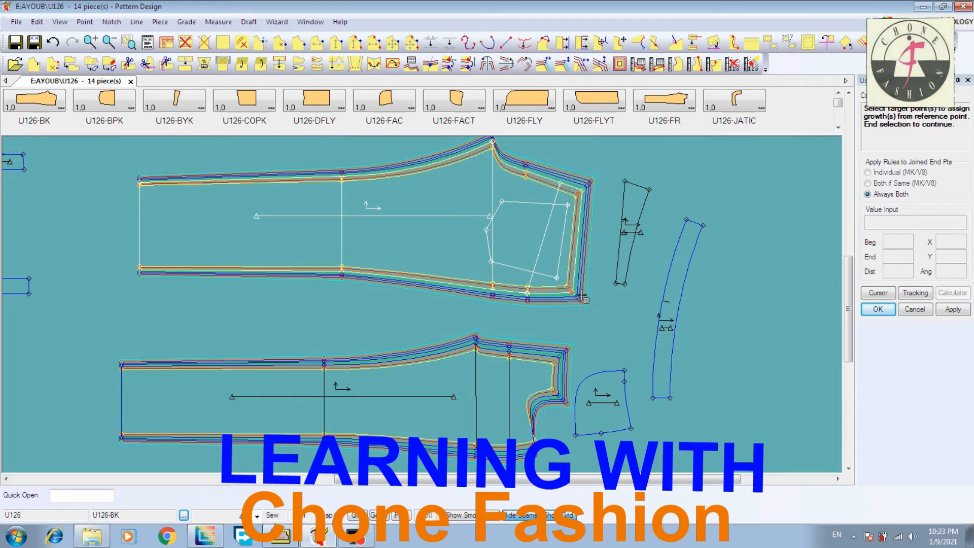
click(522, 449)
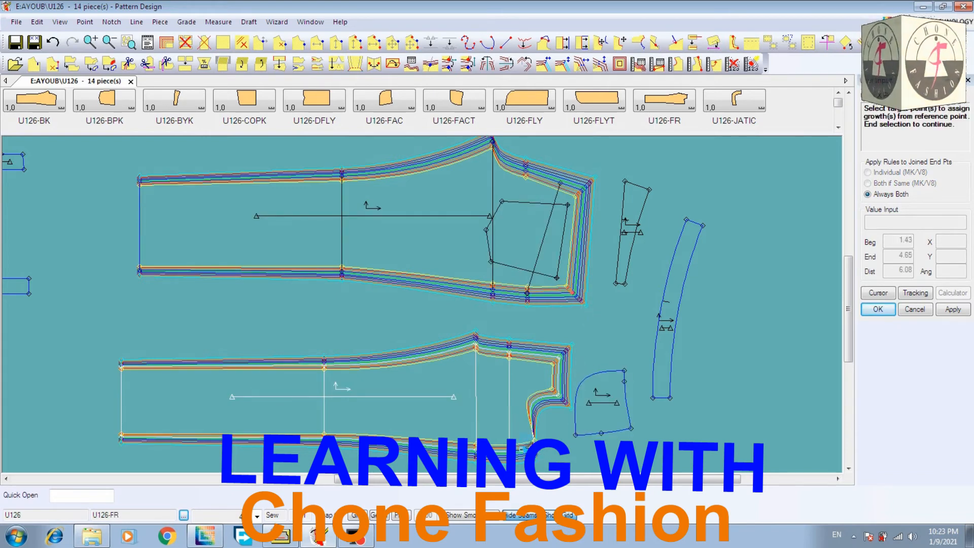
right_click(560, 430)
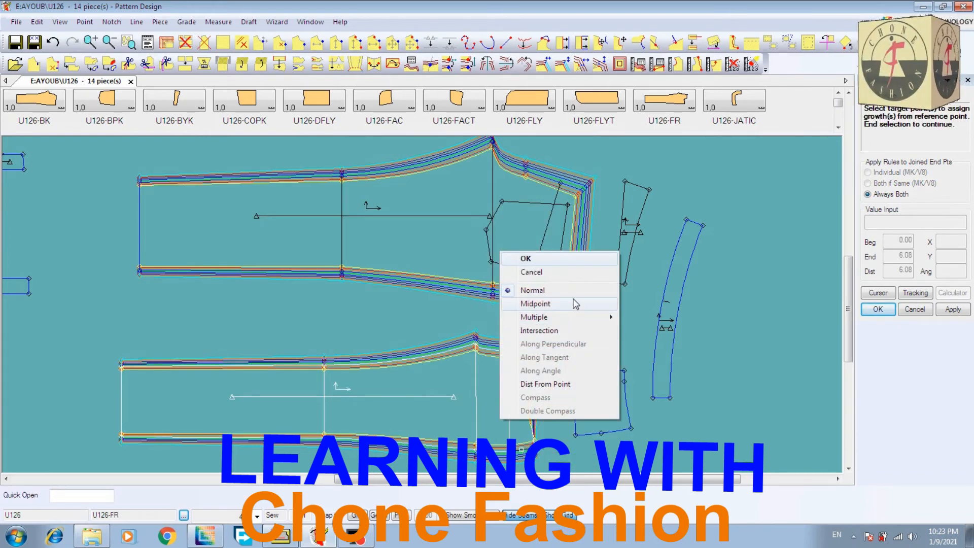
click(575, 258)
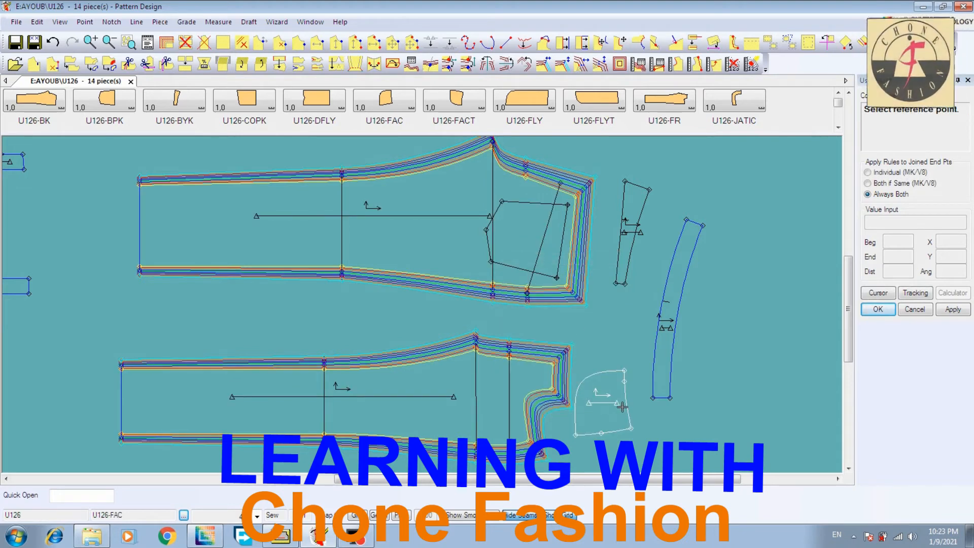
click(721, 178)
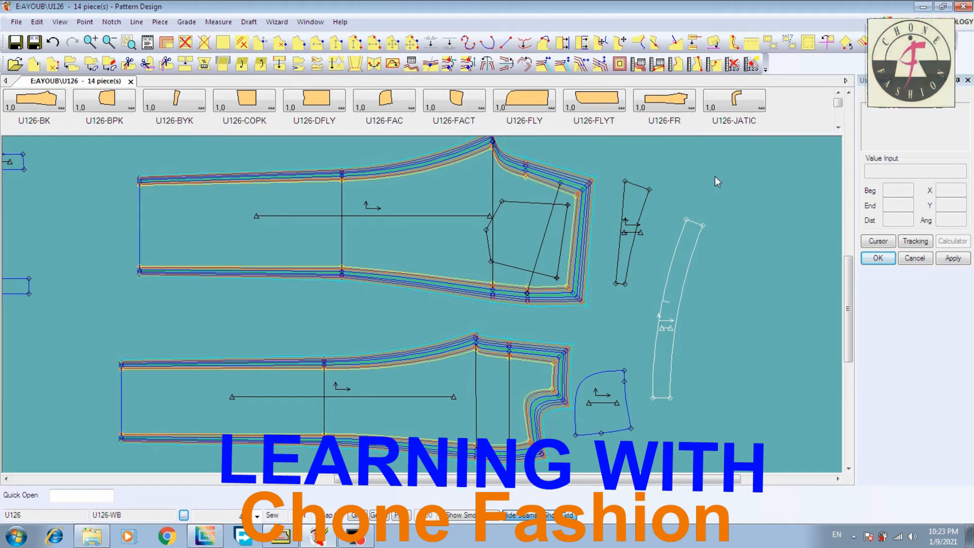
Reposition back yoke U126-BYK and the curved piece below it, and copy the X rule from U126-BK's upper waist corner to the yoke's upper right corner
drag(627, 244, 618, 272)
drag(619, 403, 632, 409)
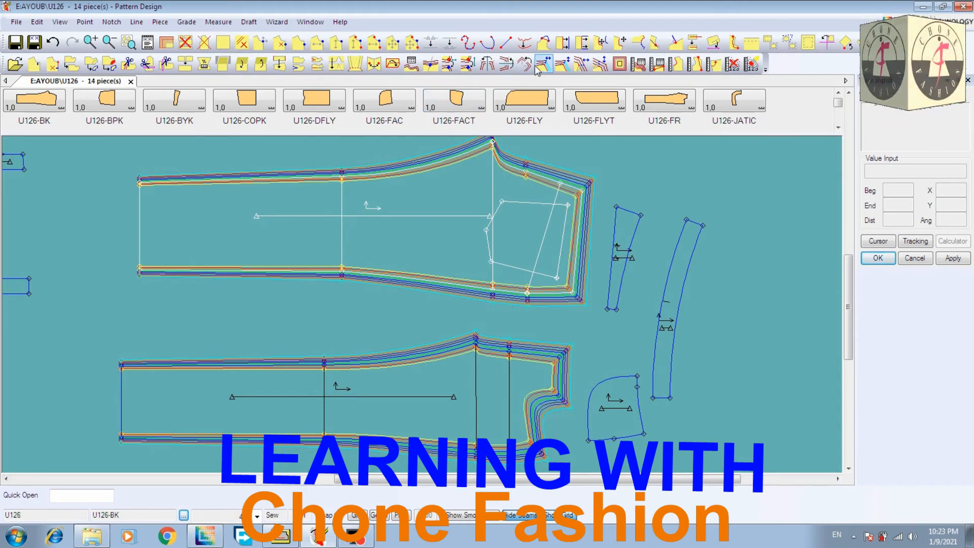
click(449, 66)
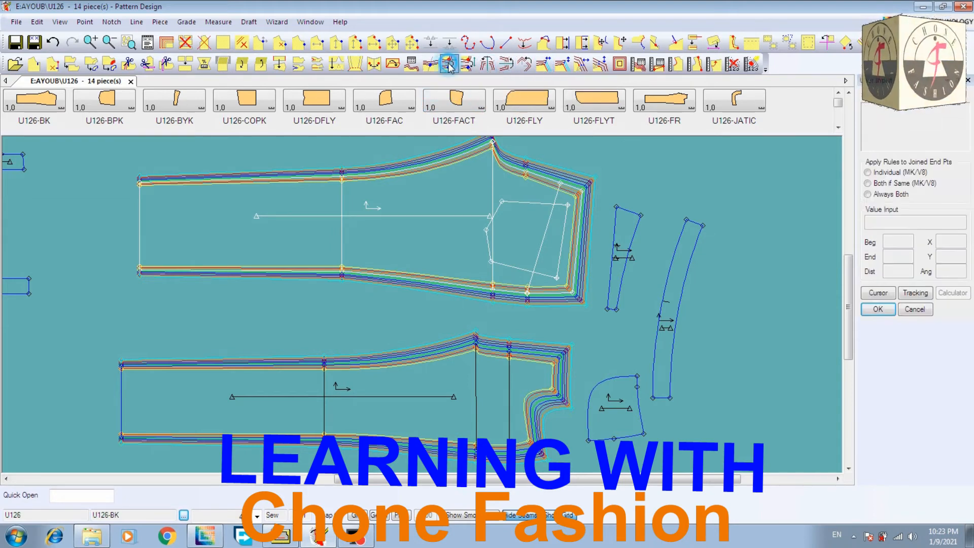
click(586, 190)
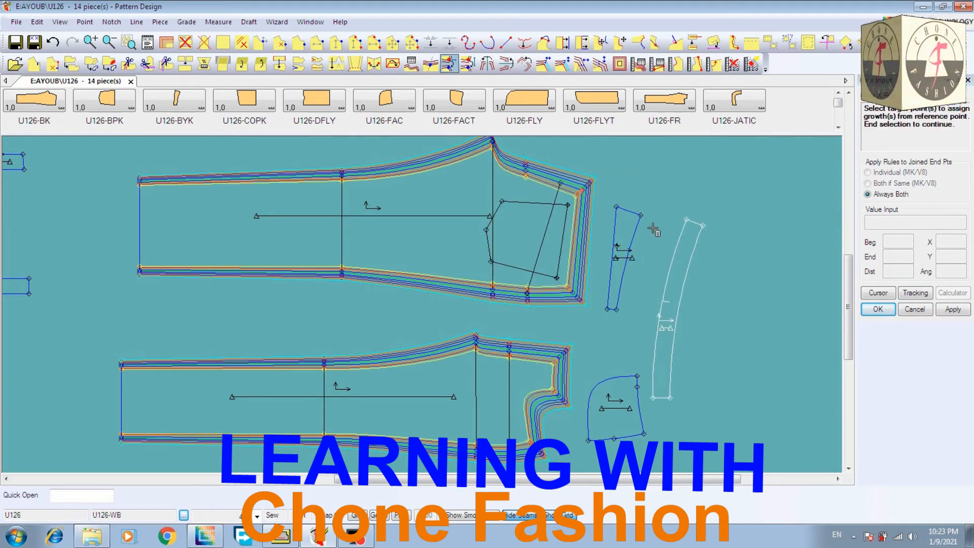
click(643, 215)
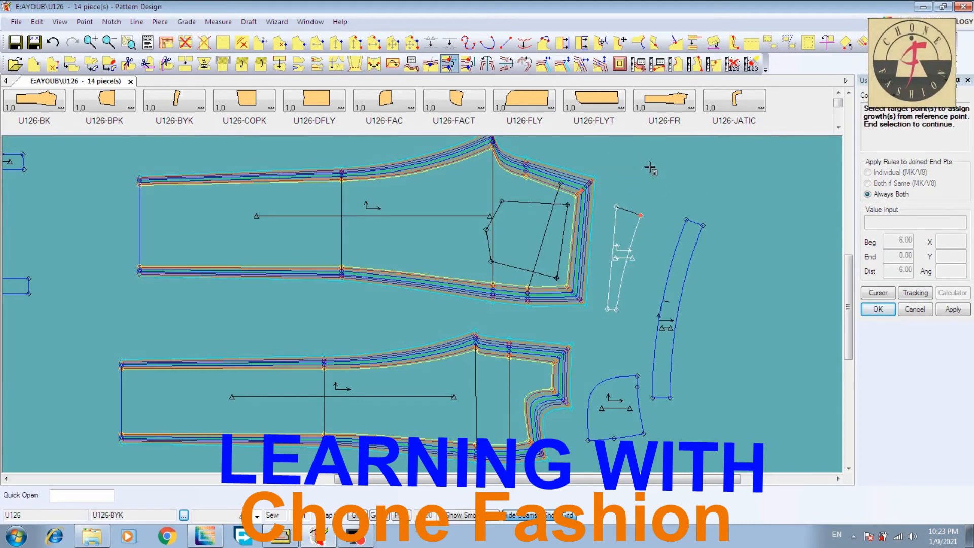
right_click(649, 169)
click(648, 166)
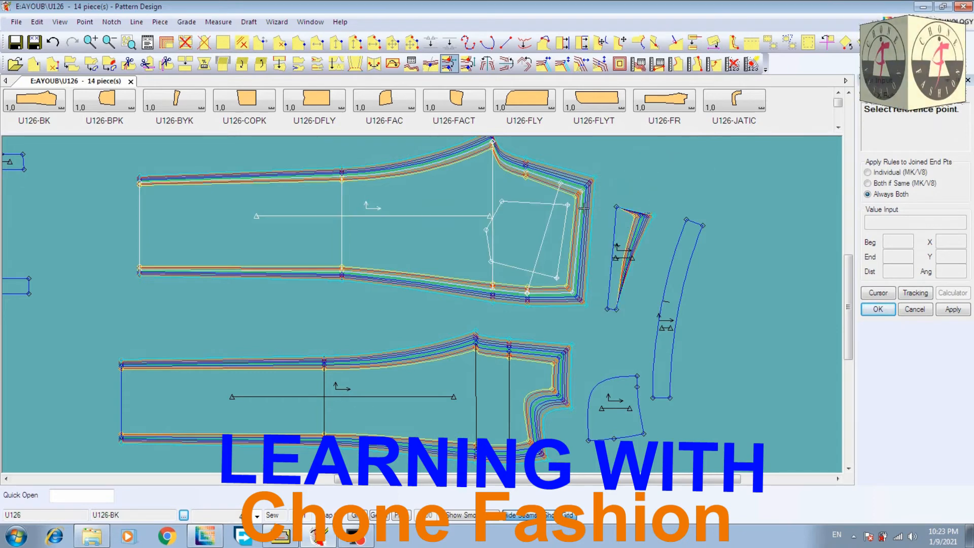
Copy the X rule from the upper waist corner of U126-BK to the upper left corner of yoke U126-BYK
click(577, 188)
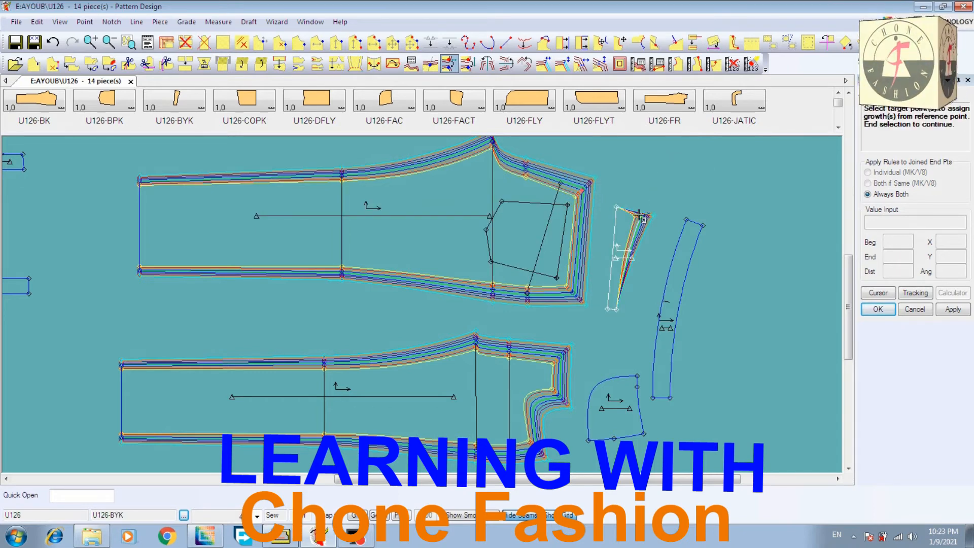
click(616, 209)
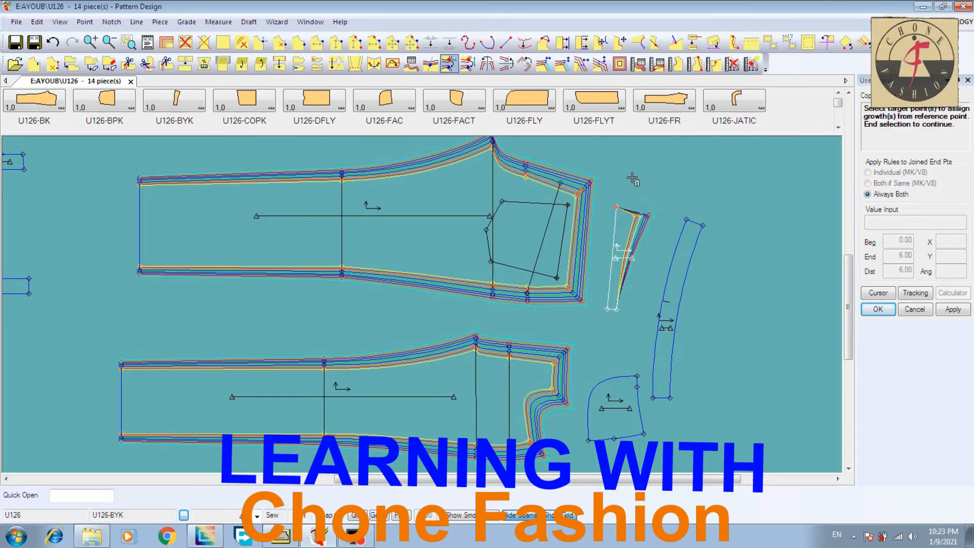
right_click(634, 181)
click(633, 180)
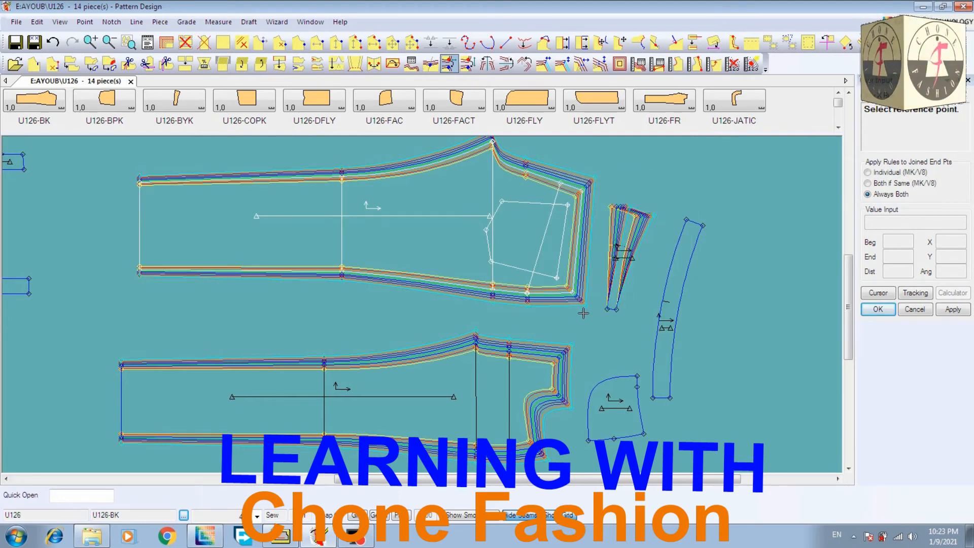
Copy the X rule from the lower waist corner of U126-BK to the lower right corner of yoke U126-BYK
click(576, 292)
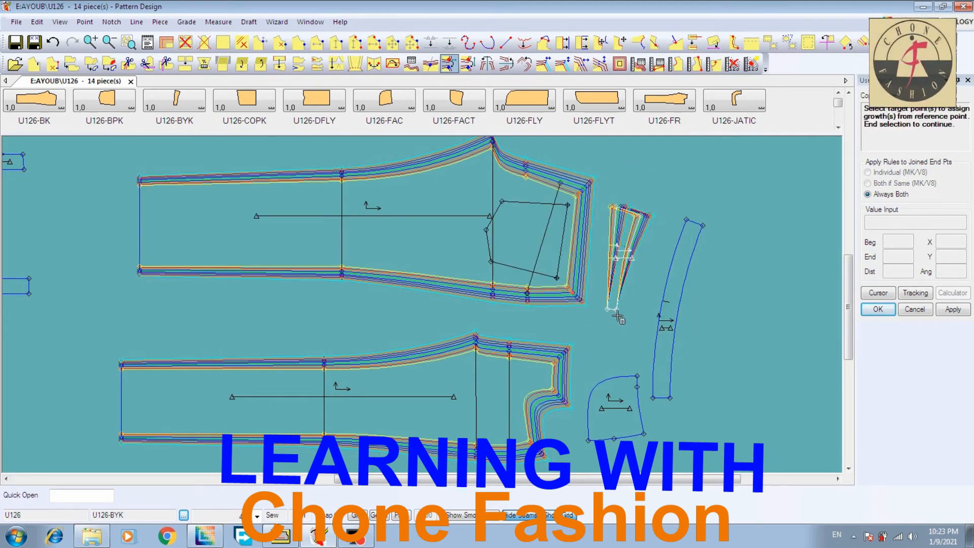
click(617, 307)
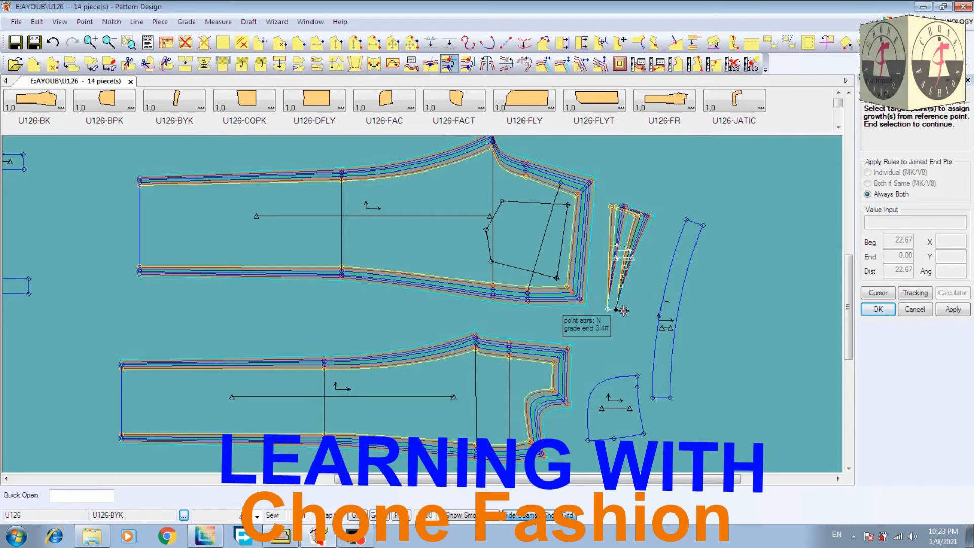
click(620, 308)
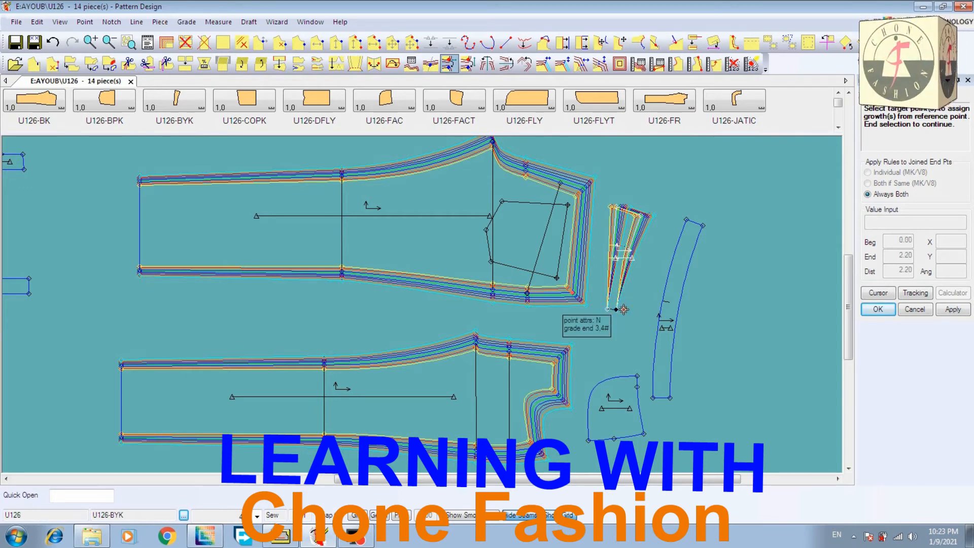
right_click(623, 309)
click(610, 313)
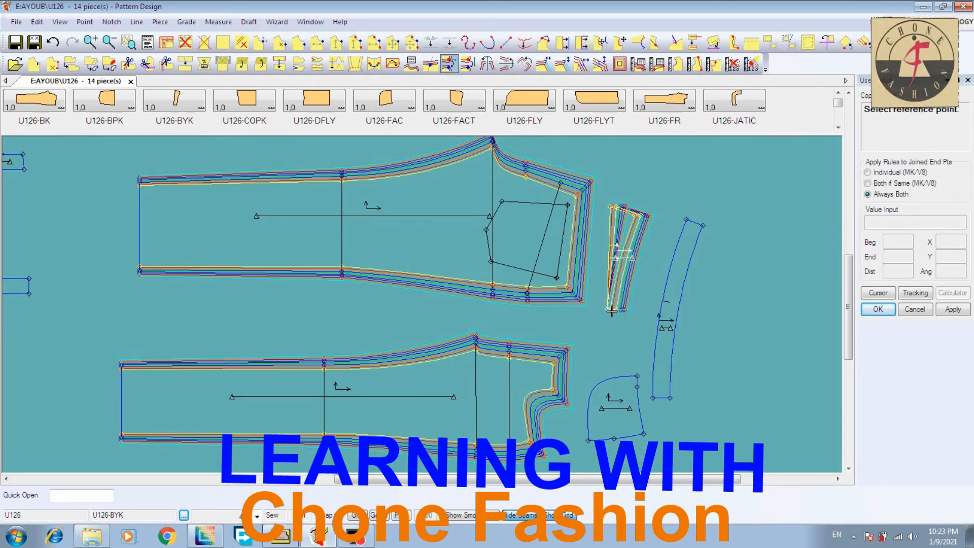
click(612, 309)
right_click(605, 323)
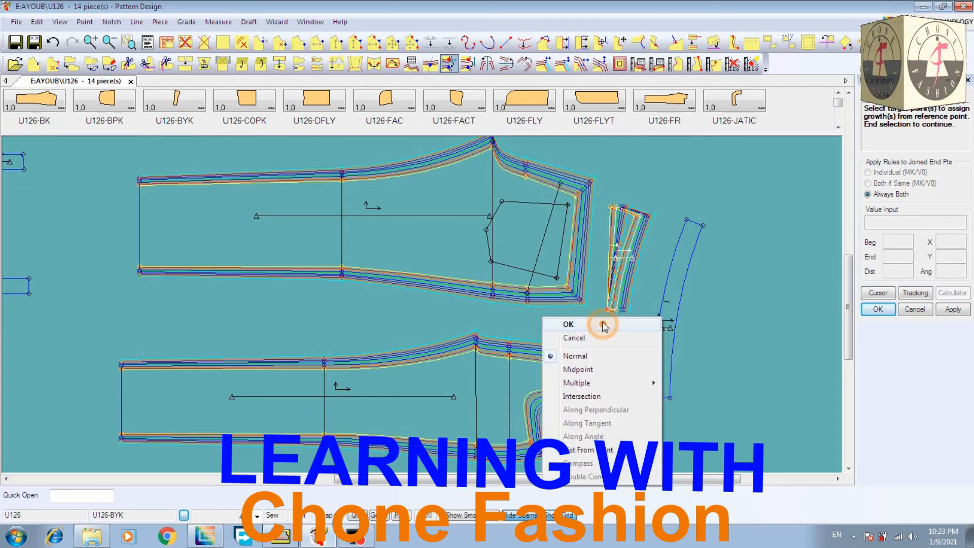
click(605, 337)
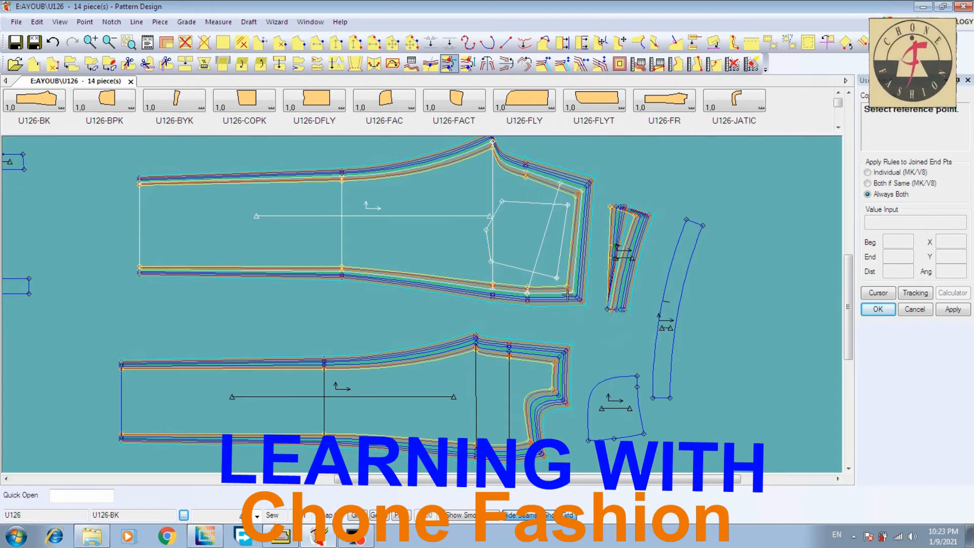
Copy the X rule from U126-BK's lower waist corner to the lower left corner of U126-BYK and end the copy command
click(613, 310)
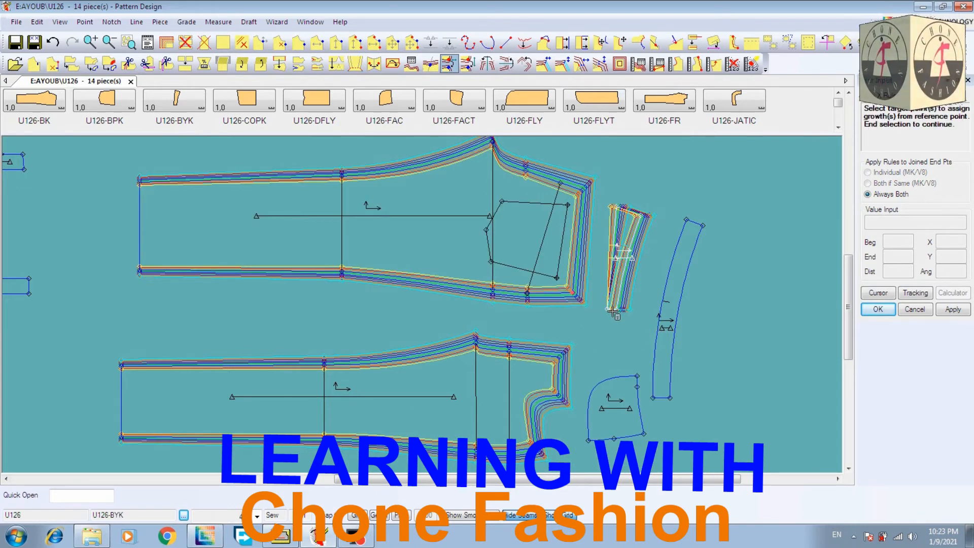
click(612, 309)
right_click(605, 319)
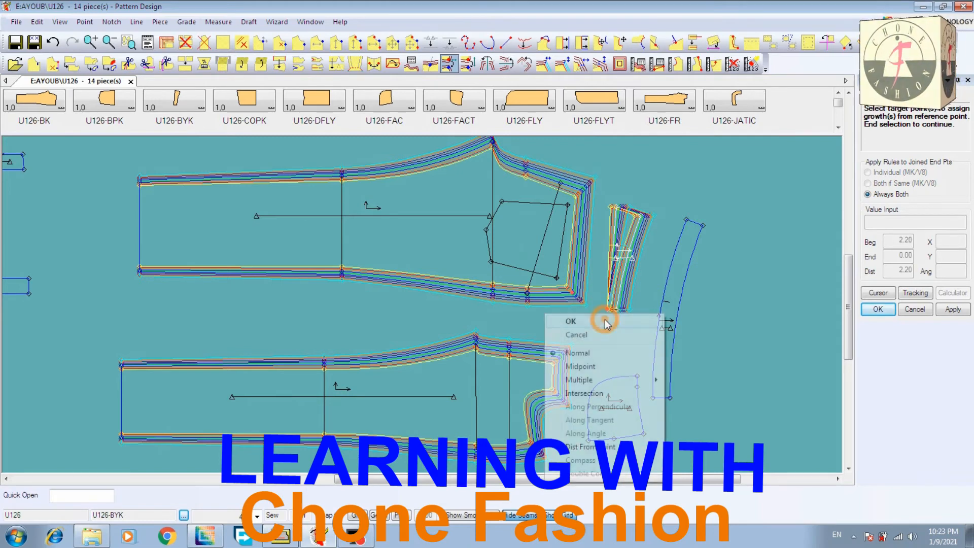
click(604, 320)
right_click(671, 167)
click(678, 183)
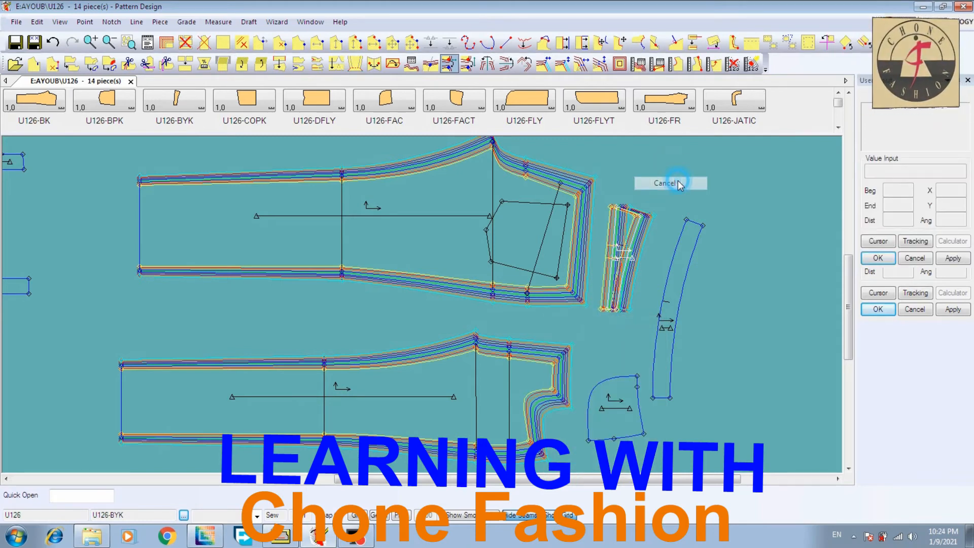
Use Copy Y Rule to copy the growth from U126-BK's upper waist corner to the upper left corner of yoke U126-BYK
click(91, 42)
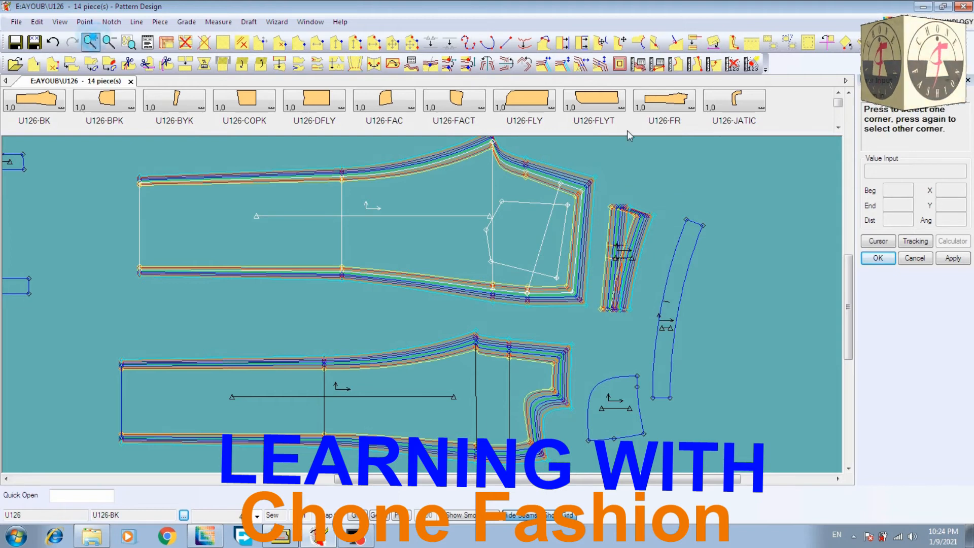
click(557, 148)
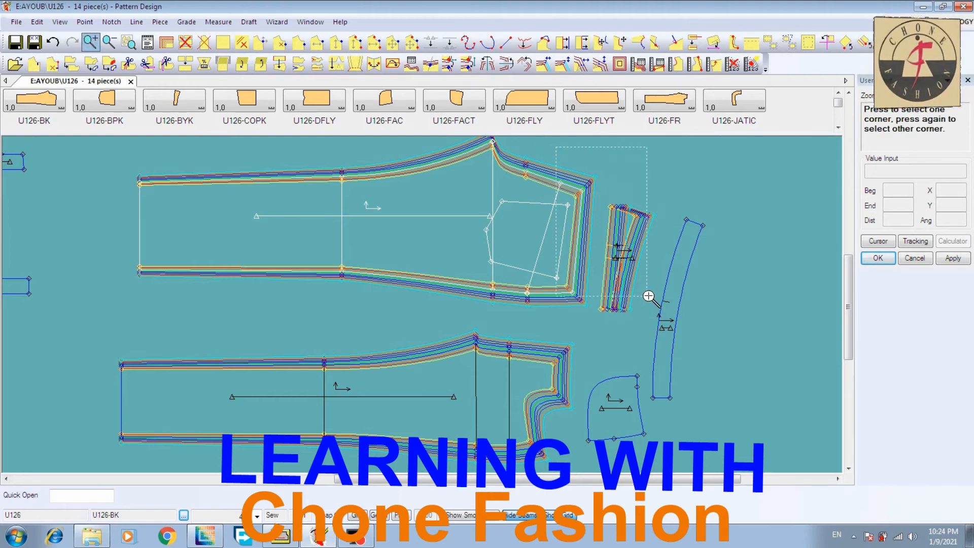
click(663, 322)
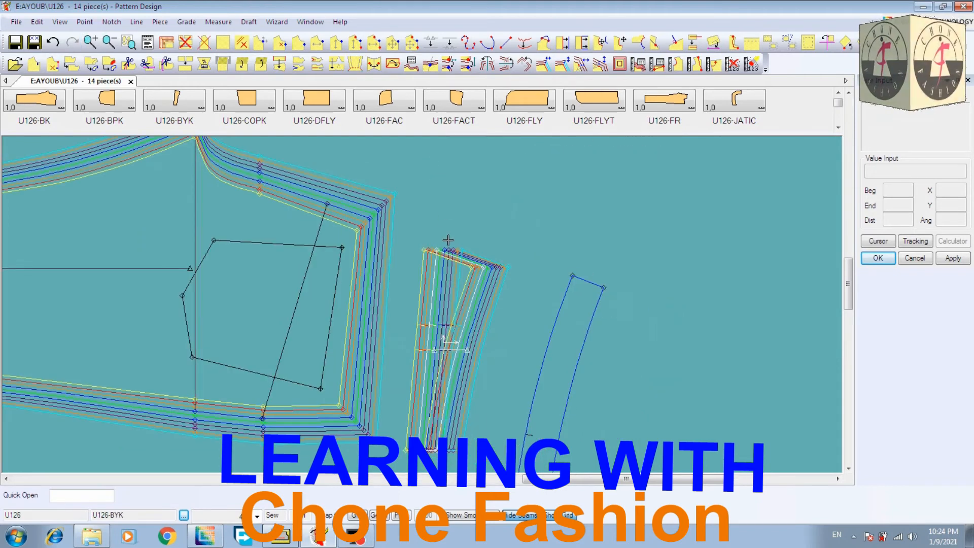
click(467, 70)
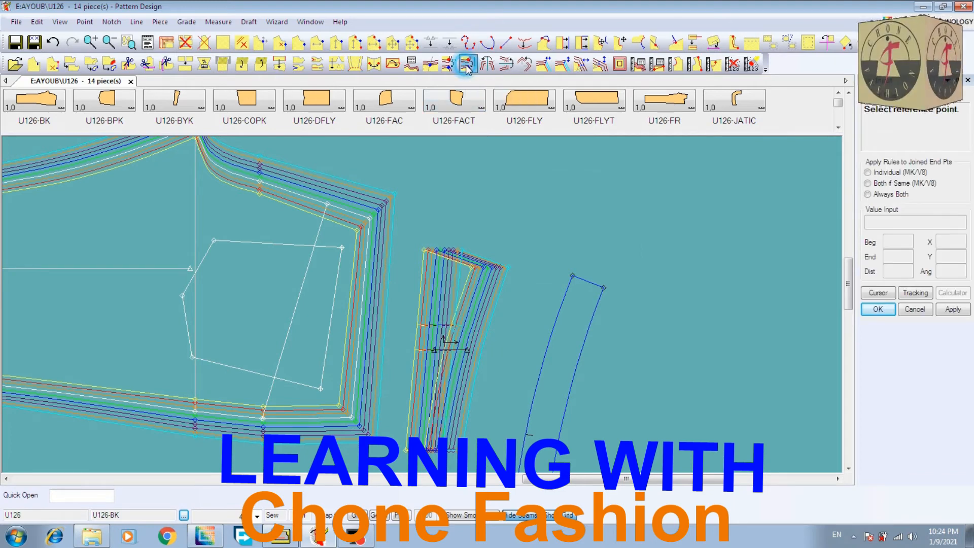
click(369, 218)
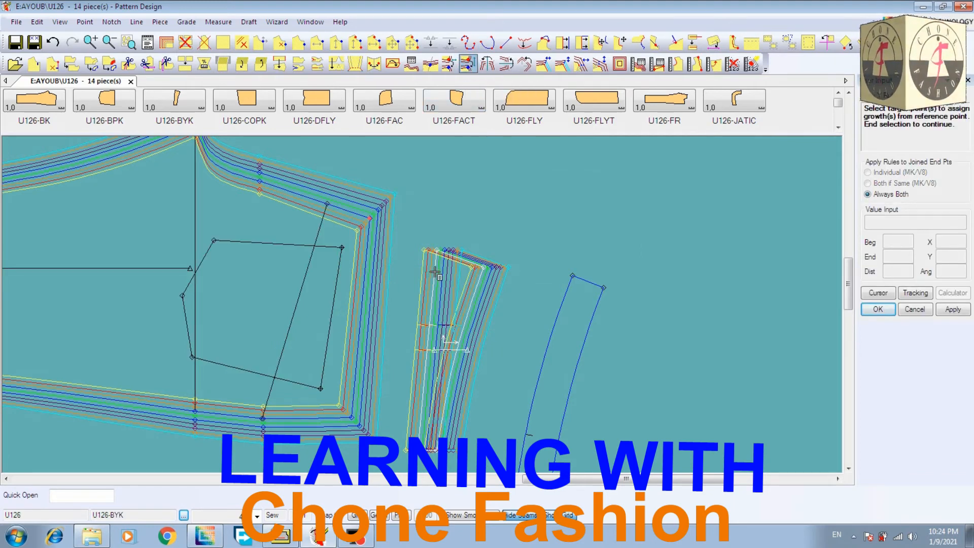
click(443, 248)
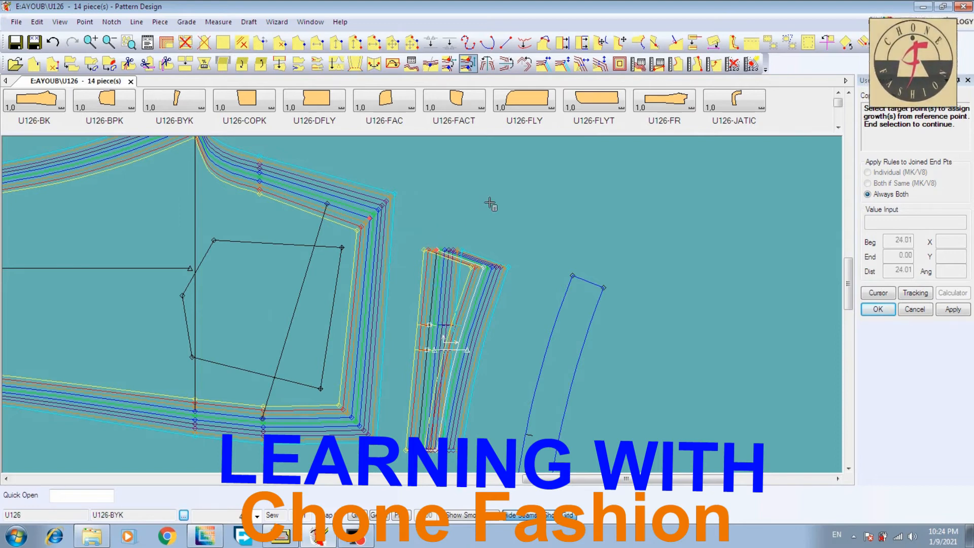
right_click(489, 205)
click(493, 198)
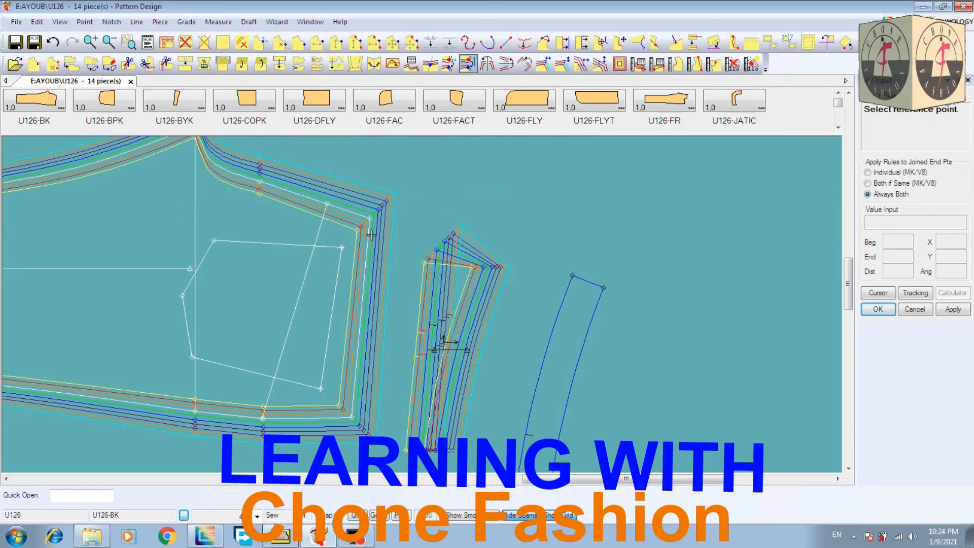
Copy the Y rule from the upper waist corner of U126-BK to the upper right corner of U126-BYK
click(370, 218)
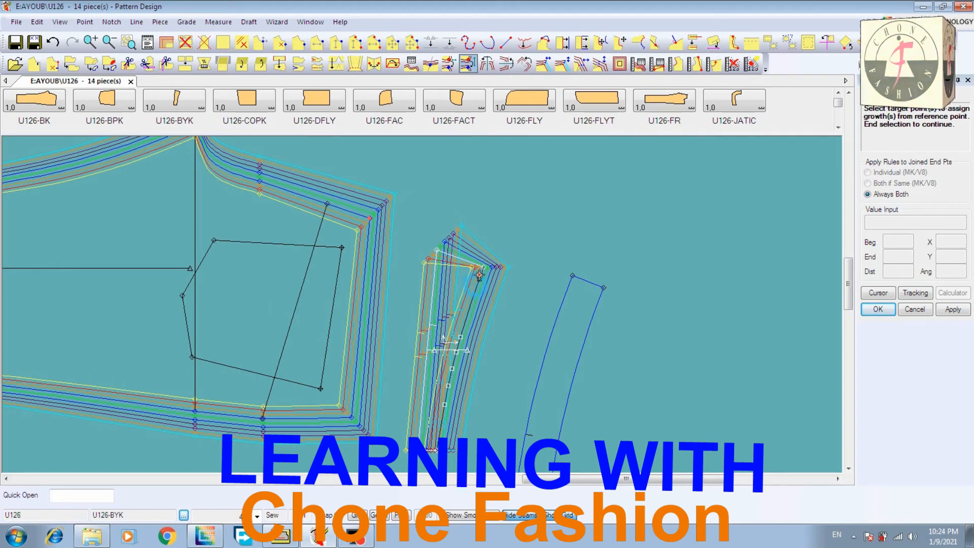
click(484, 267)
right_click(561, 226)
click(561, 228)
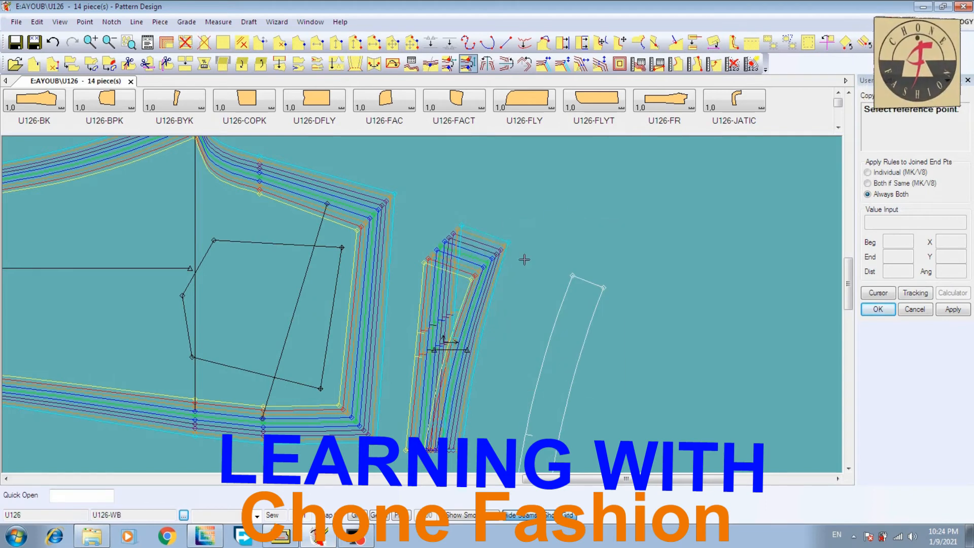
Copy the Y rule from the lower waist corner of U126-BK to the lower left corner of U126-BYK
click(352, 417)
click(425, 442)
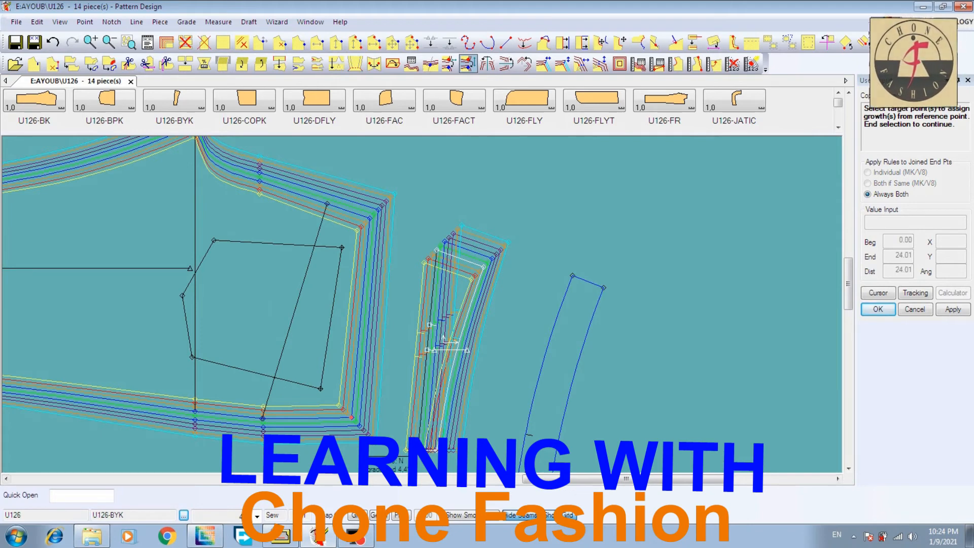
right_click(507, 375)
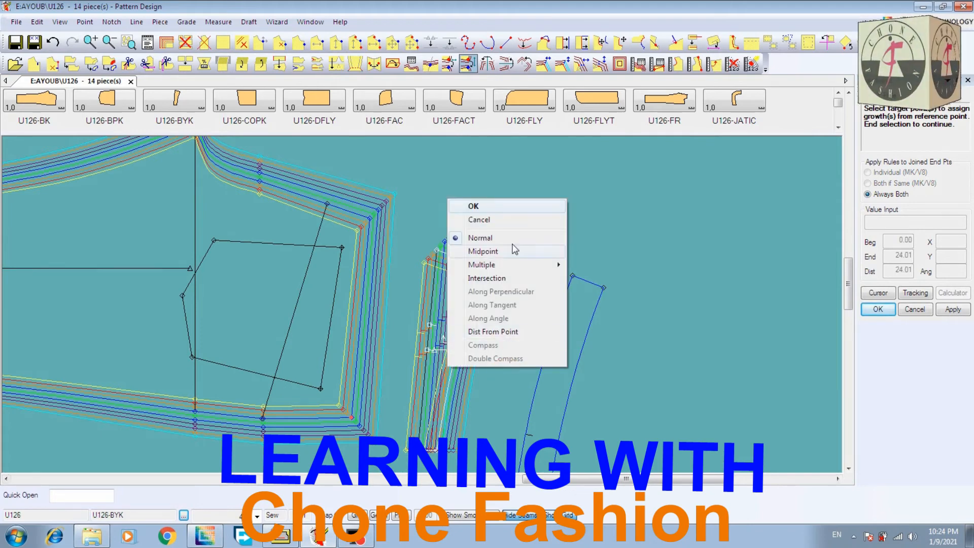
click(510, 202)
Copy the Y rule from U126-BK's lower waist corner to the lower right corner of U126-BYK and end the copy command
click(352, 416)
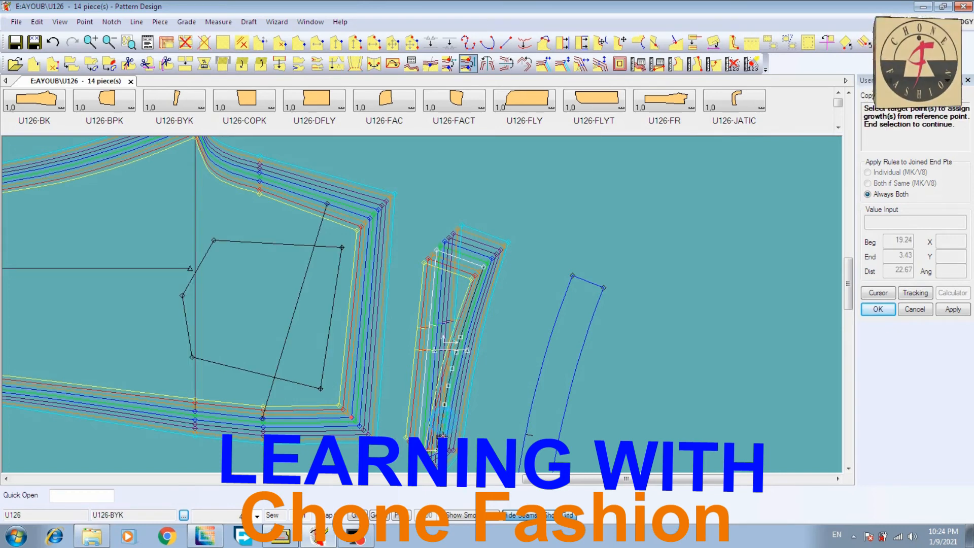
click(436, 449)
right_click(487, 376)
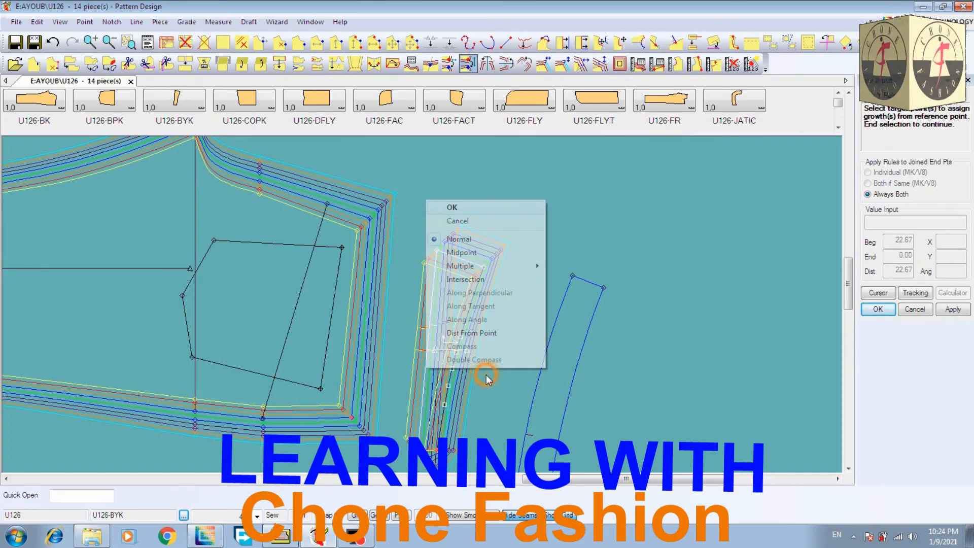
click(488, 209)
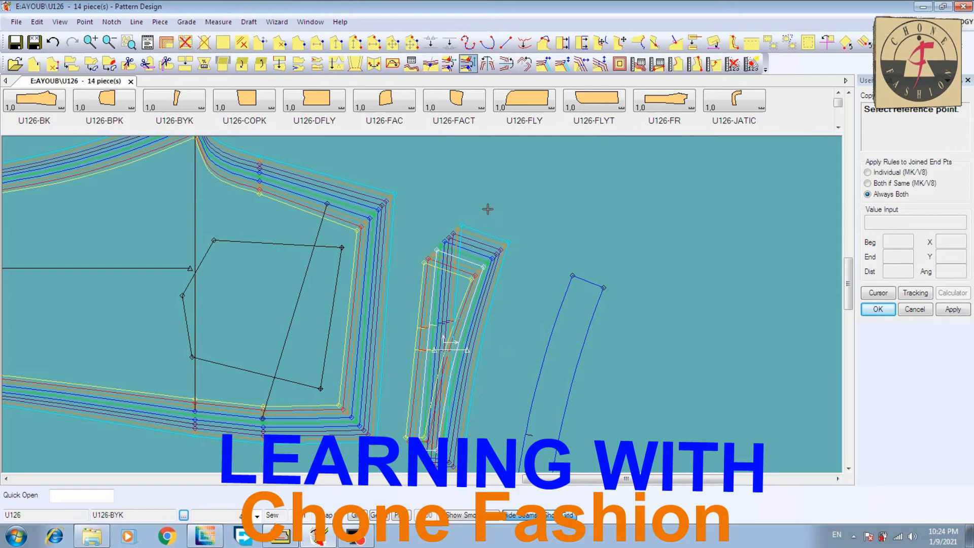
right_click(549, 191)
click(548, 194)
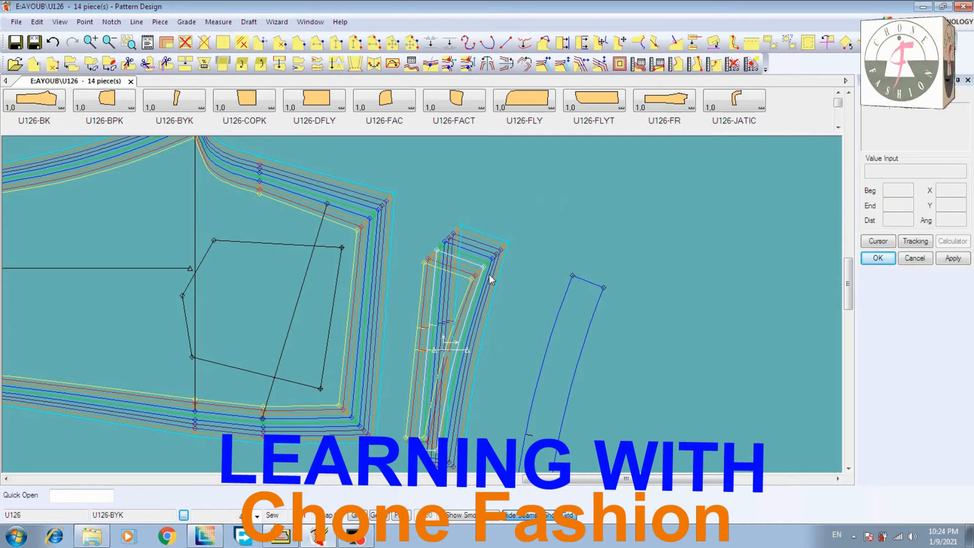
Move yoke U126-BYK so that its upper left corner sits on the upper waist corner of U126-BK
click(432, 282)
click(445, 255)
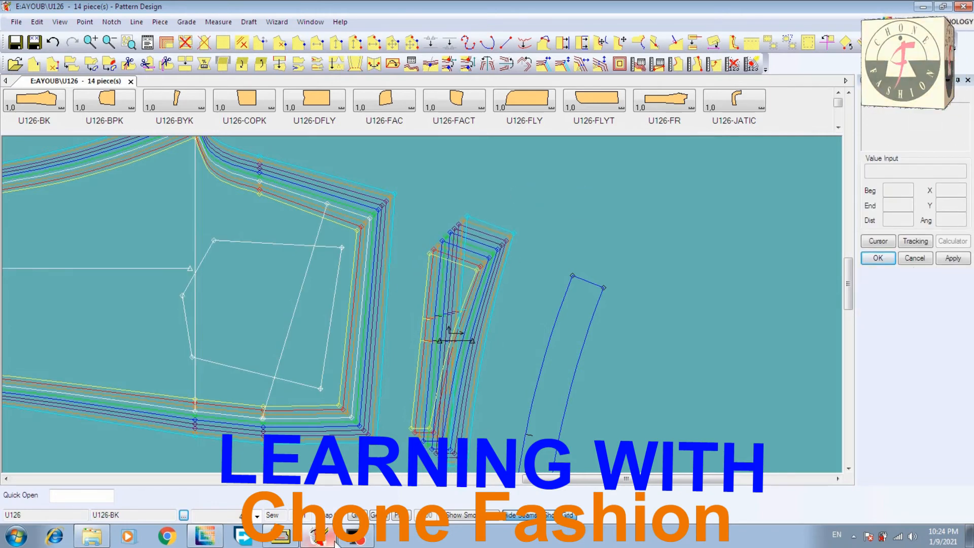
click(384, 514)
click(440, 261)
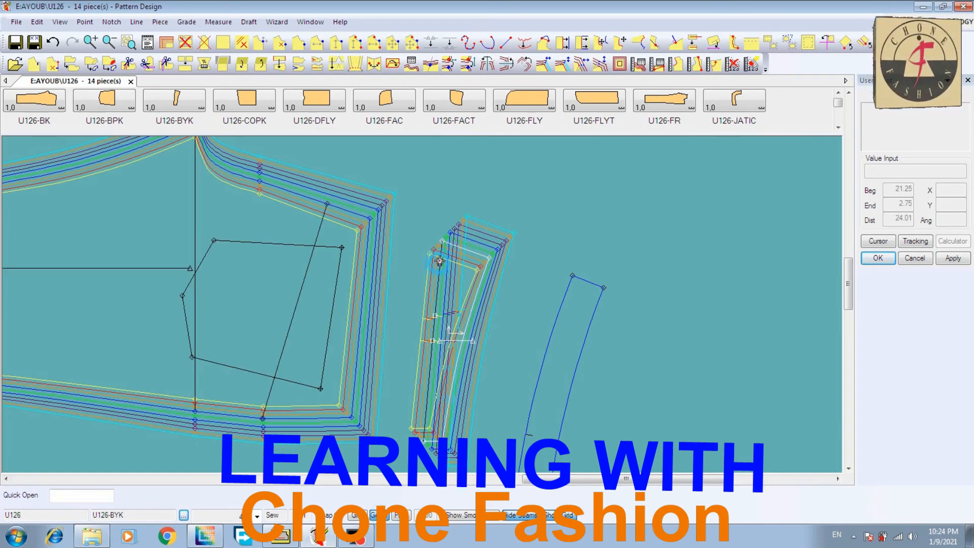
drag(446, 238, 378, 219)
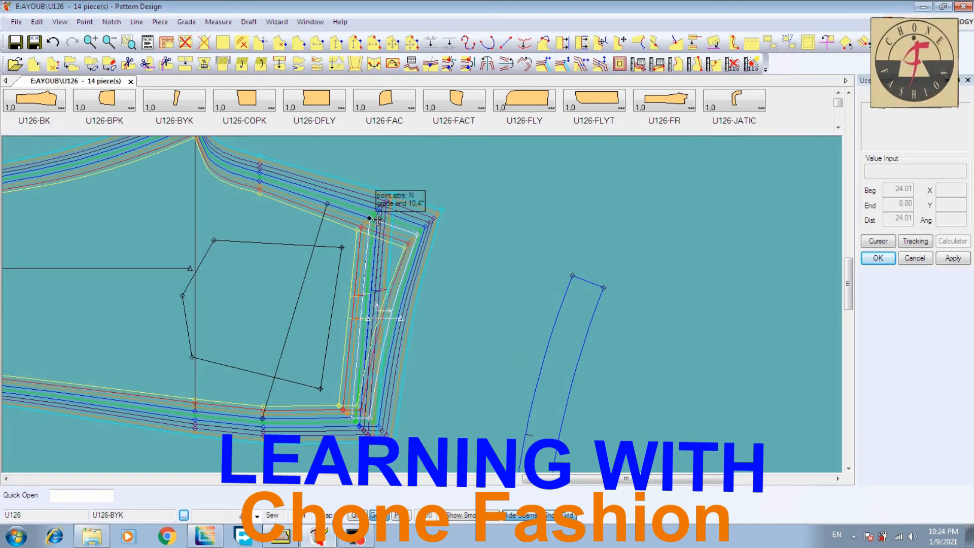
Move yoke U126-BYK away from the waist edge of U126-BK so that the two nests no longer overlap
click(377, 220)
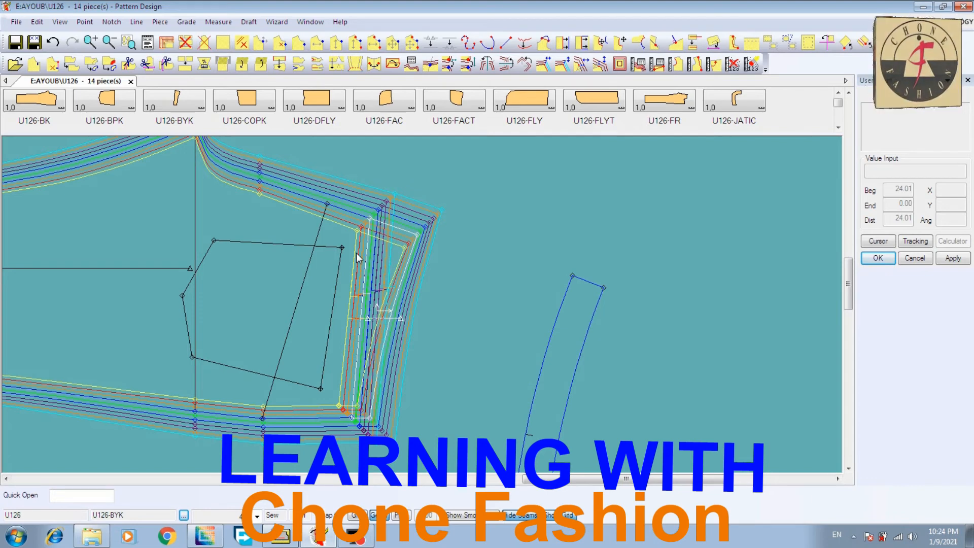
click(403, 286)
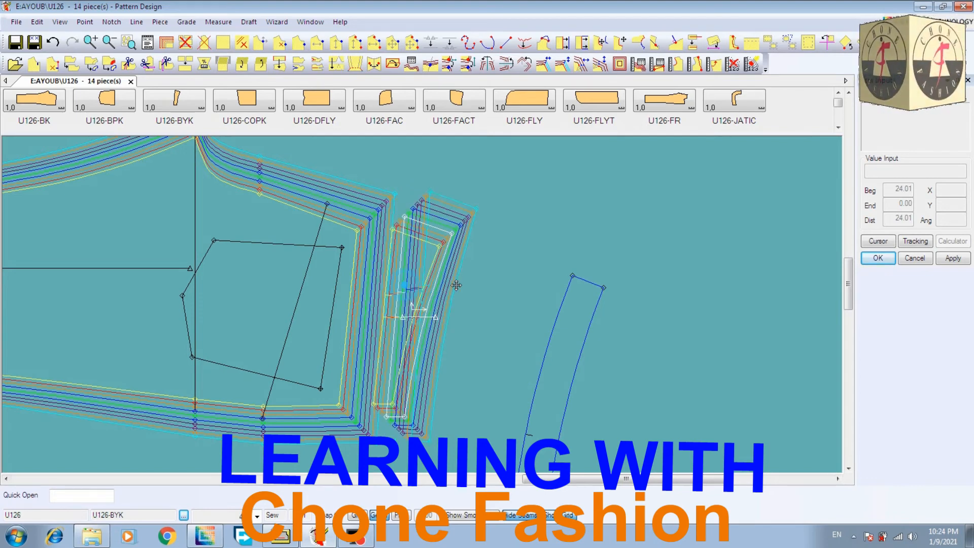
click(460, 290)
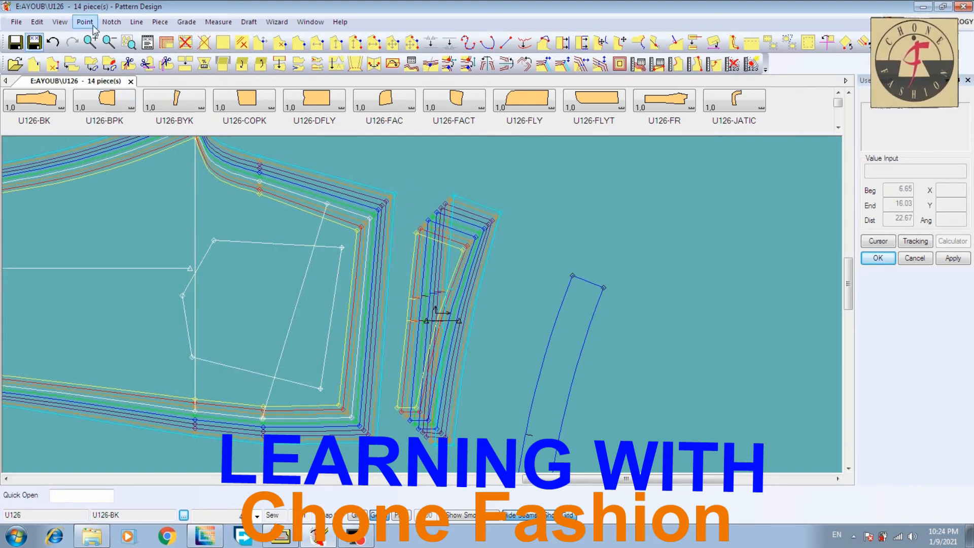
Save the graded pieces U126-BYK, U126-BK and U126-FR
click(108, 44)
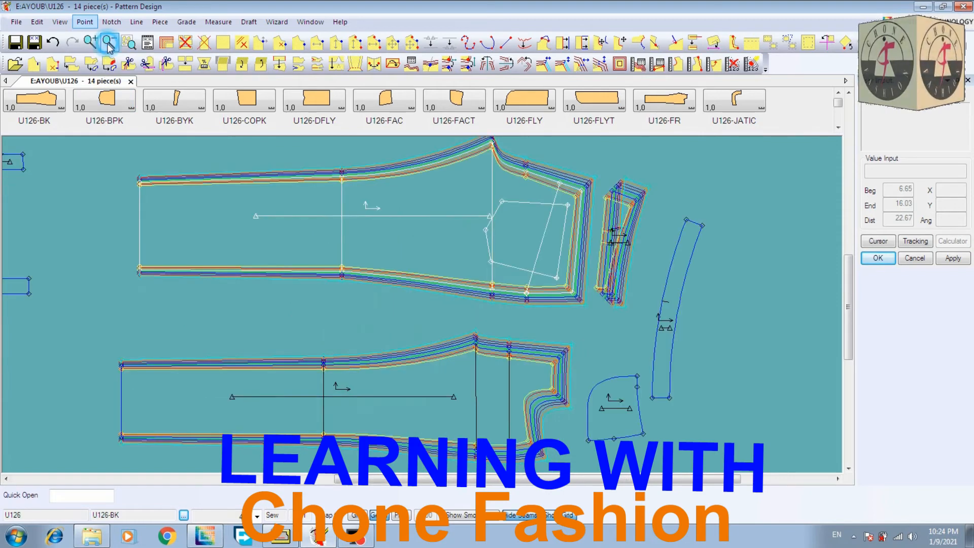
click(19, 43)
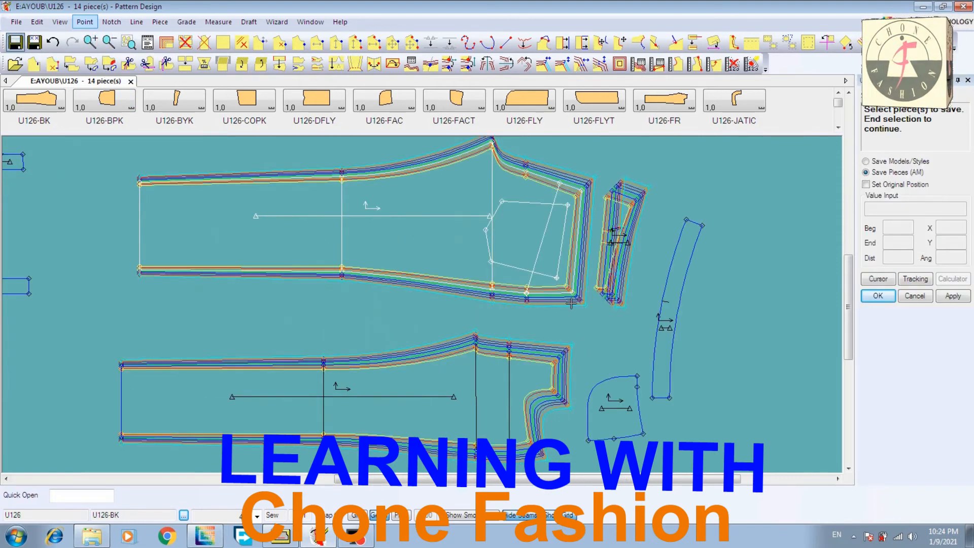
click(609, 289)
click(611, 264)
click(544, 261)
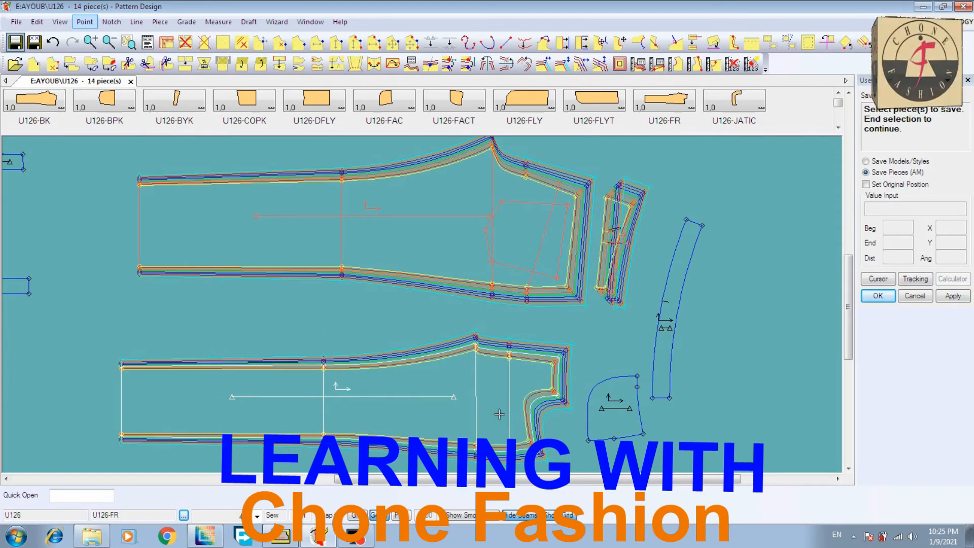
click(499, 414)
right_click(484, 359)
click(469, 361)
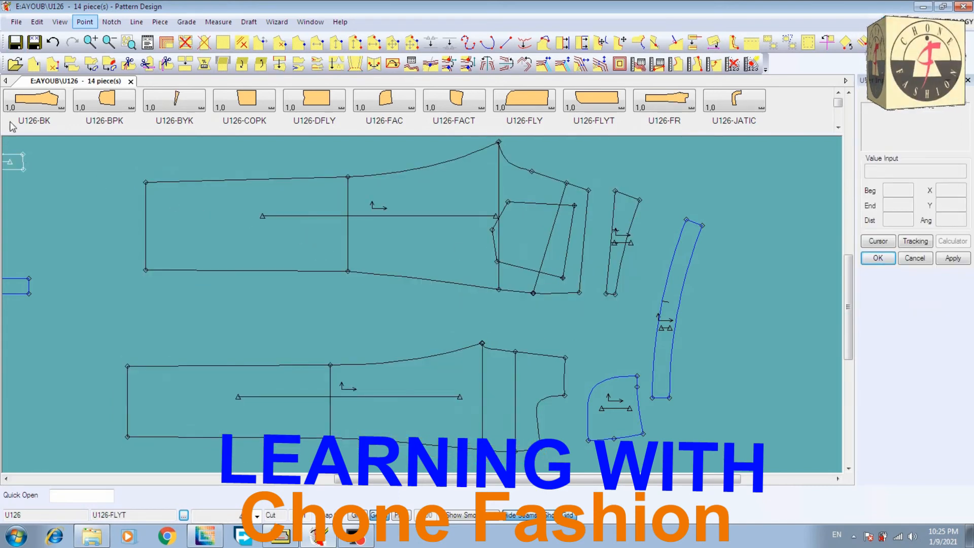
Save U126-BK, U126-BYK and U126-FR a second time and end the save command
click(16, 42)
click(509, 169)
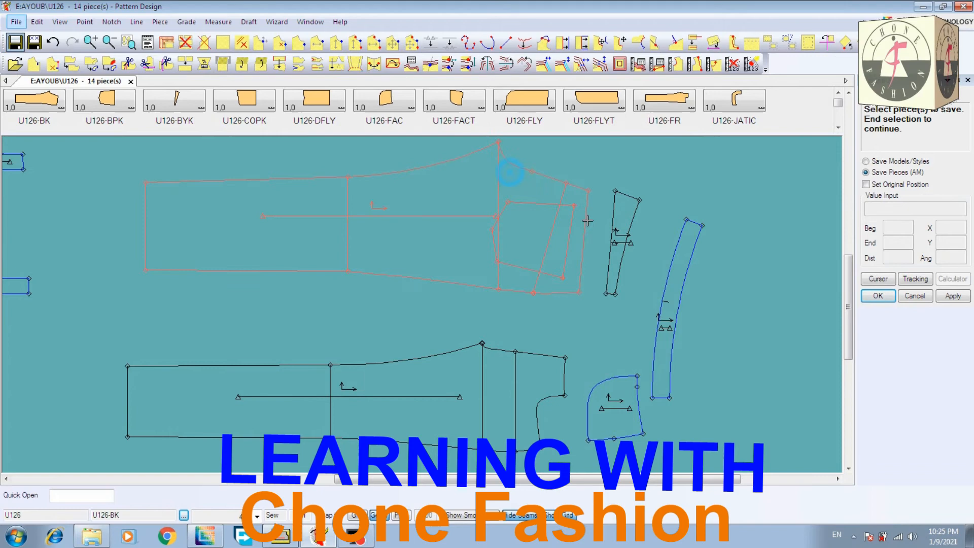
click(623, 227)
click(526, 392)
right_click(464, 328)
click(466, 325)
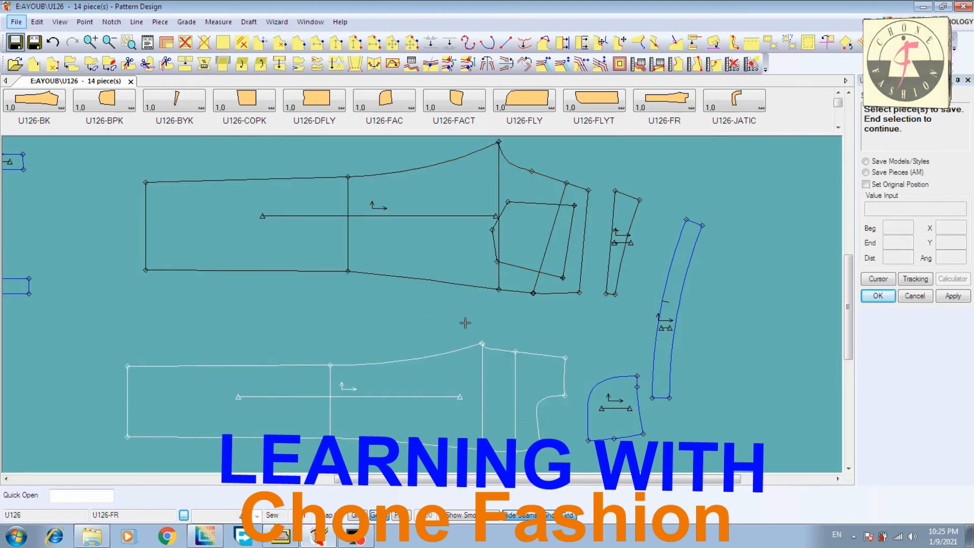
right_click(309, 196)
click(306, 199)
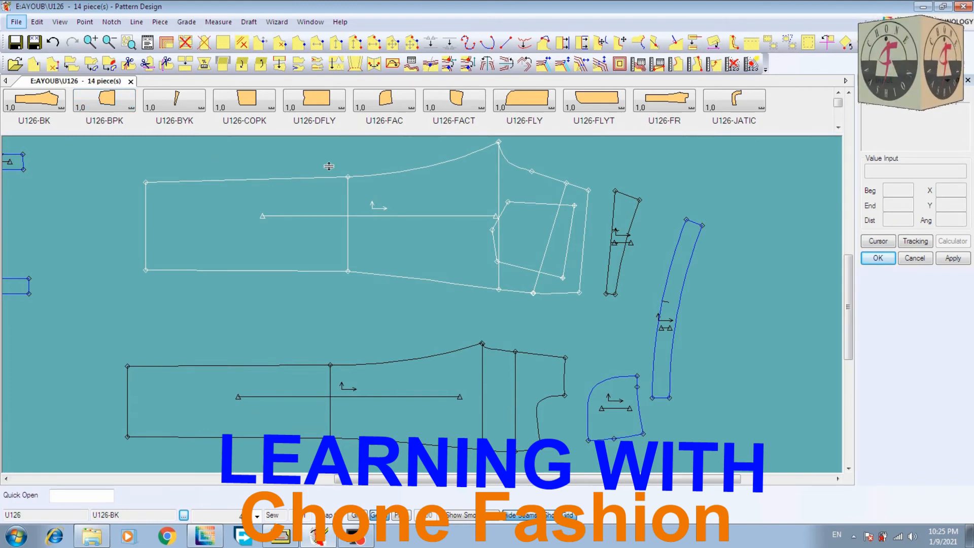
click(412, 64)
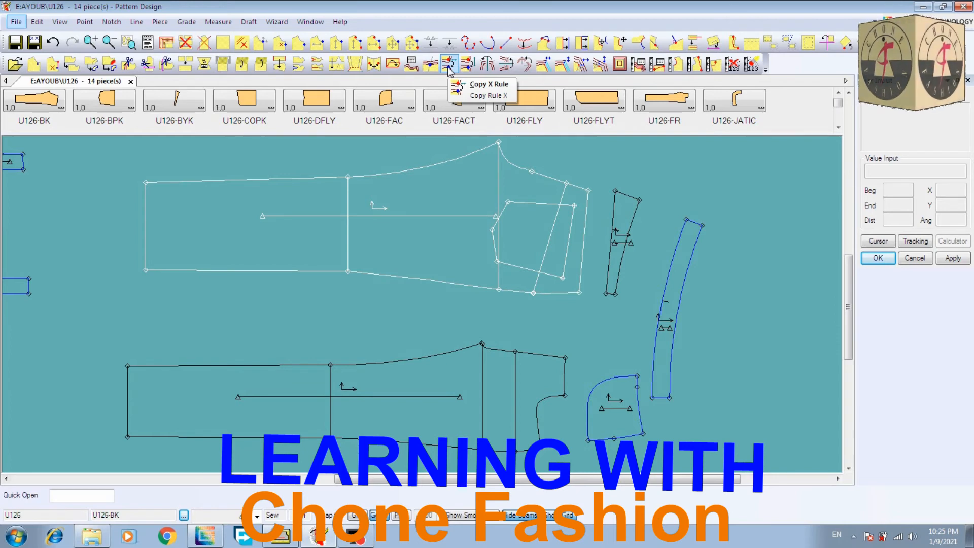
click(500, 65)
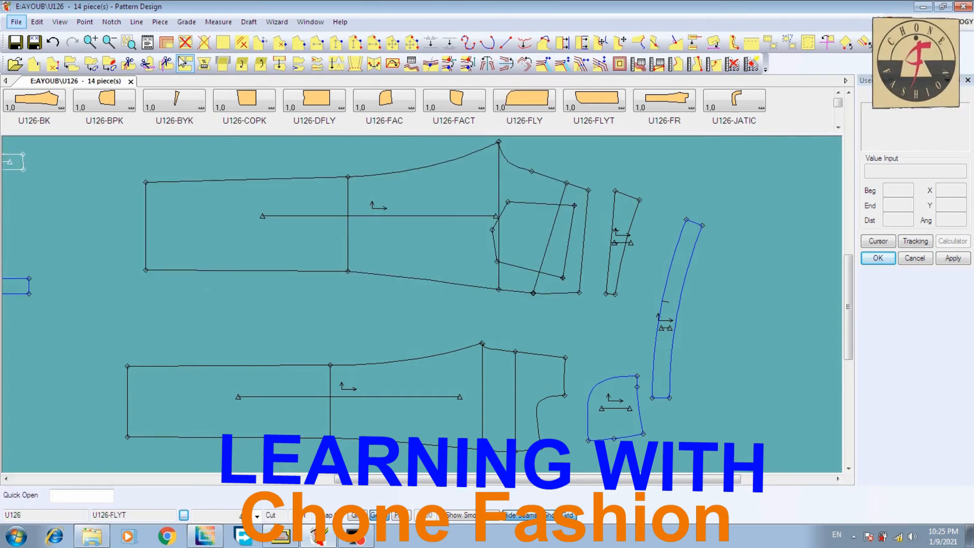
Display the graded size nests of U126-BK and U126-FR
click(168, 44)
click(376, 232)
click(397, 388)
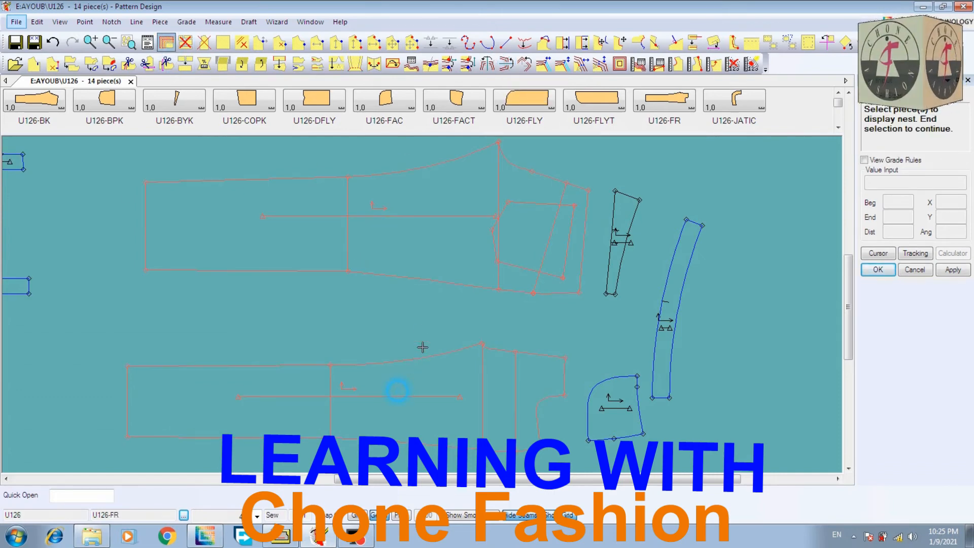
right_click(419, 327)
click(419, 327)
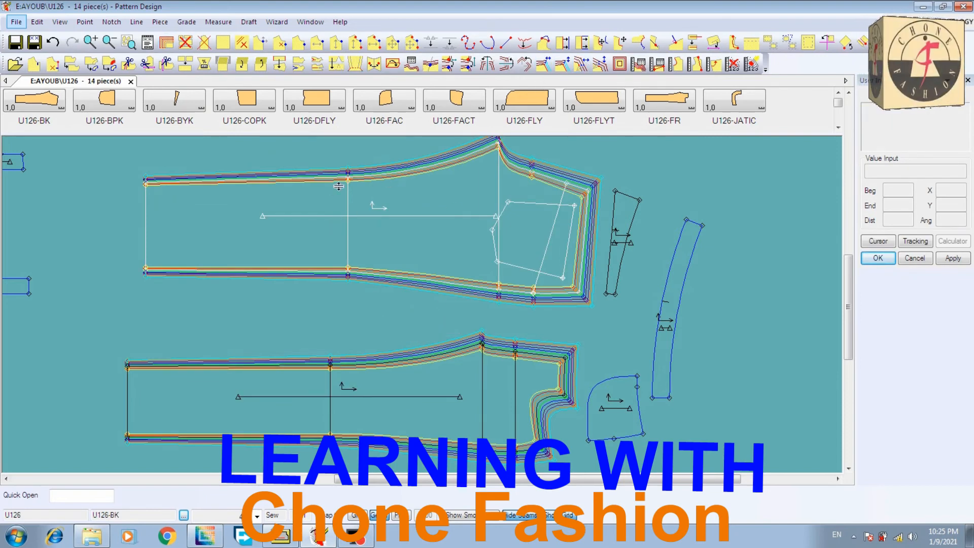
Measure the length of U126-BK's knee line in every size and close the measurement
click(347, 165)
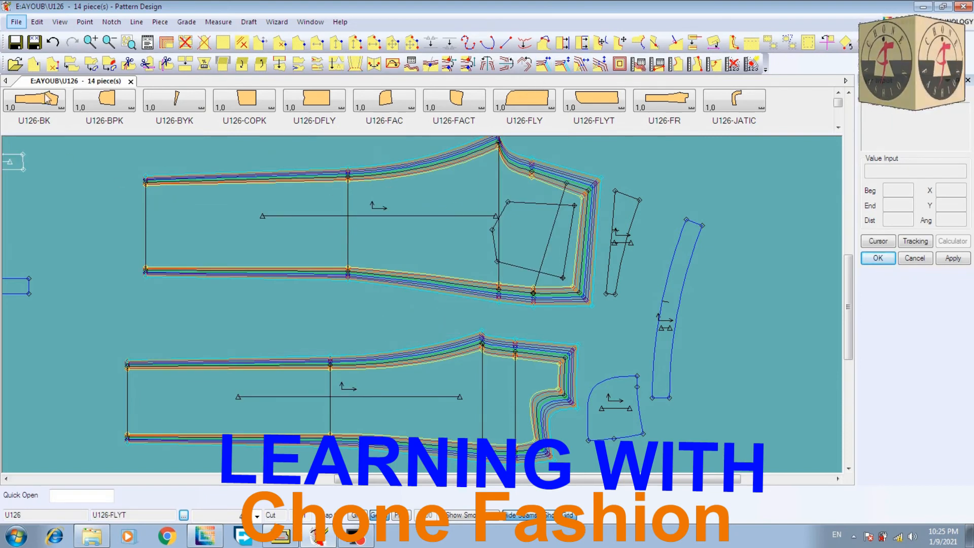
click(90, 42)
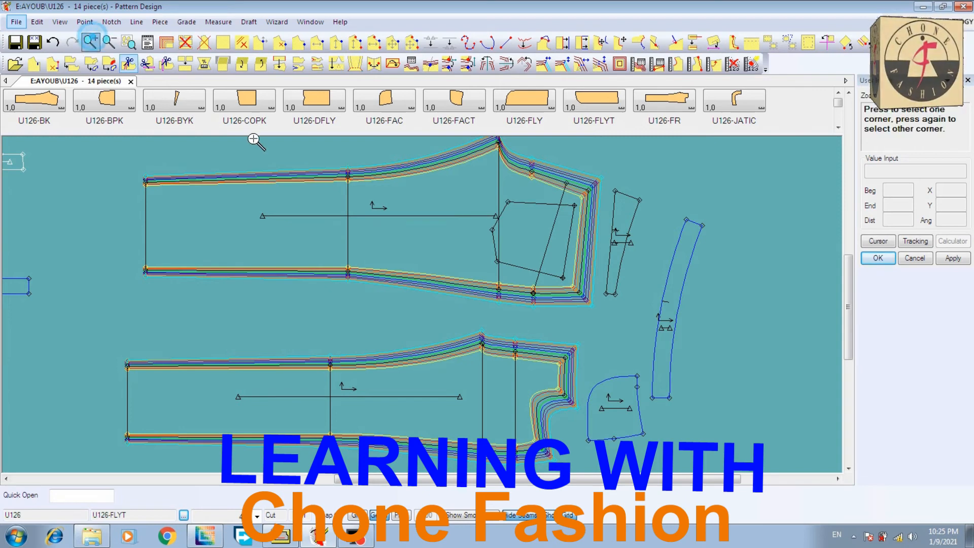
click(327, 156)
click(369, 202)
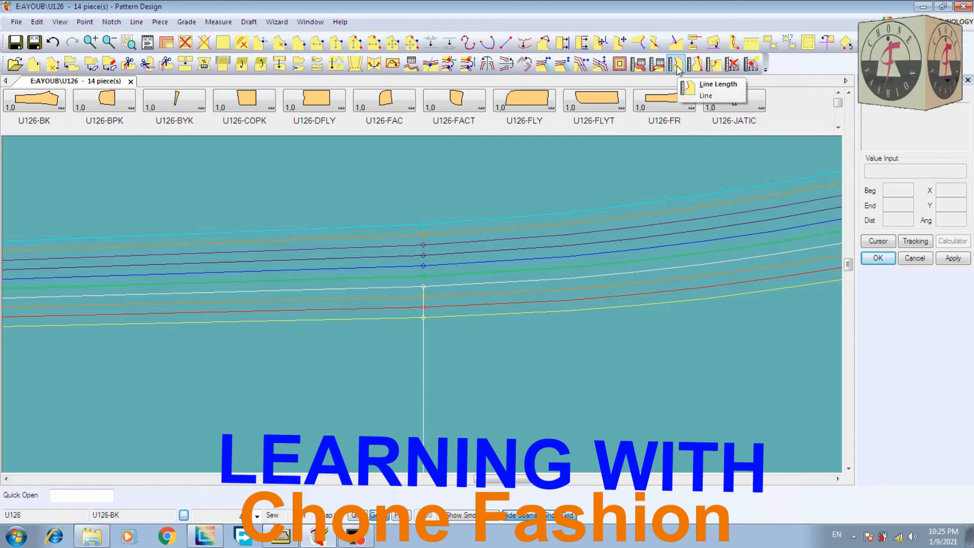
click(638, 63)
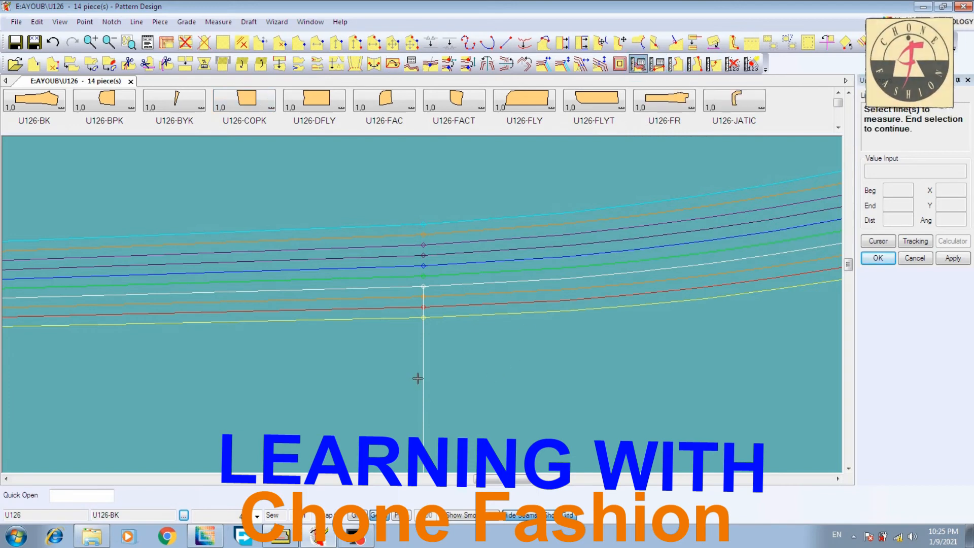
click(423, 376)
right_click(551, 292)
click(552, 295)
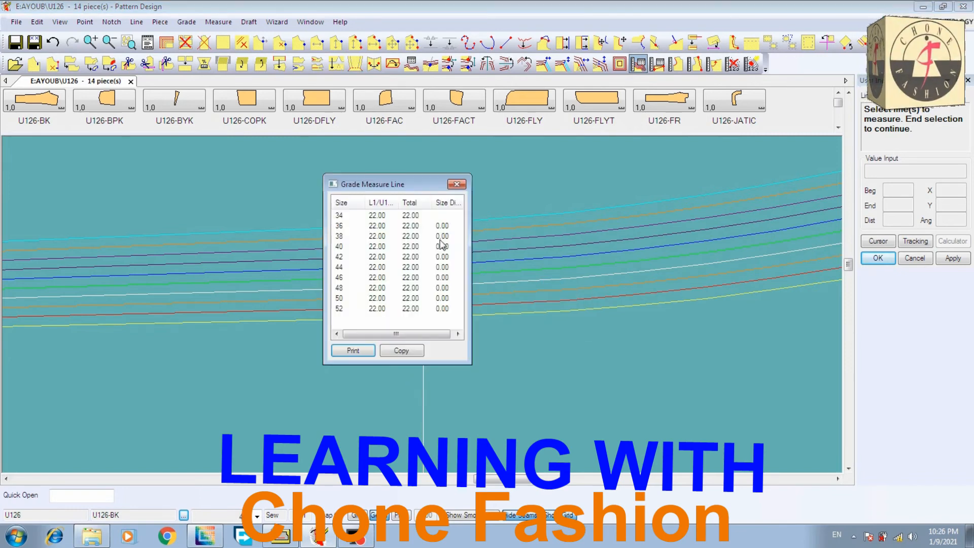
right_click(539, 336)
click(538, 339)
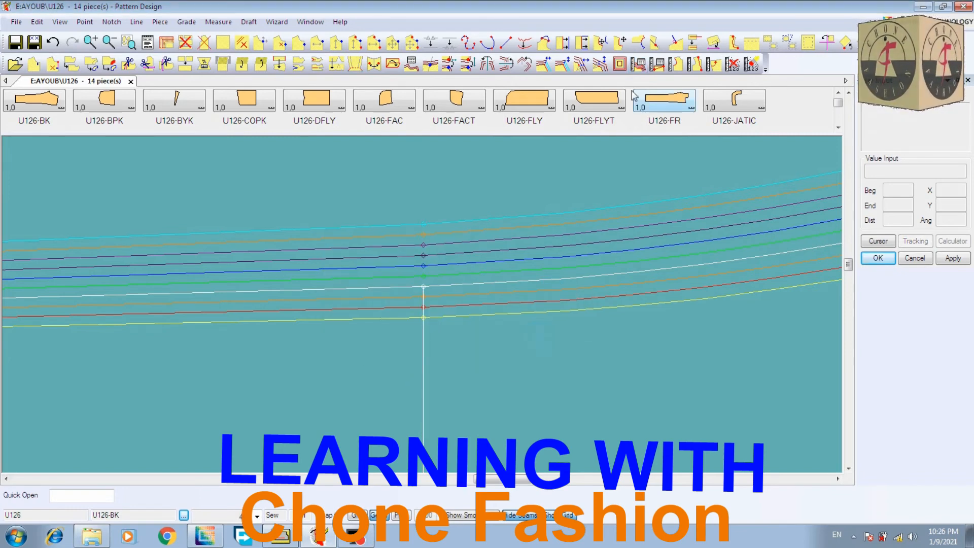
Grade the end points of the internal knee and thigh lines on U126-BK and U126-FR with Intersection Y
click(599, 64)
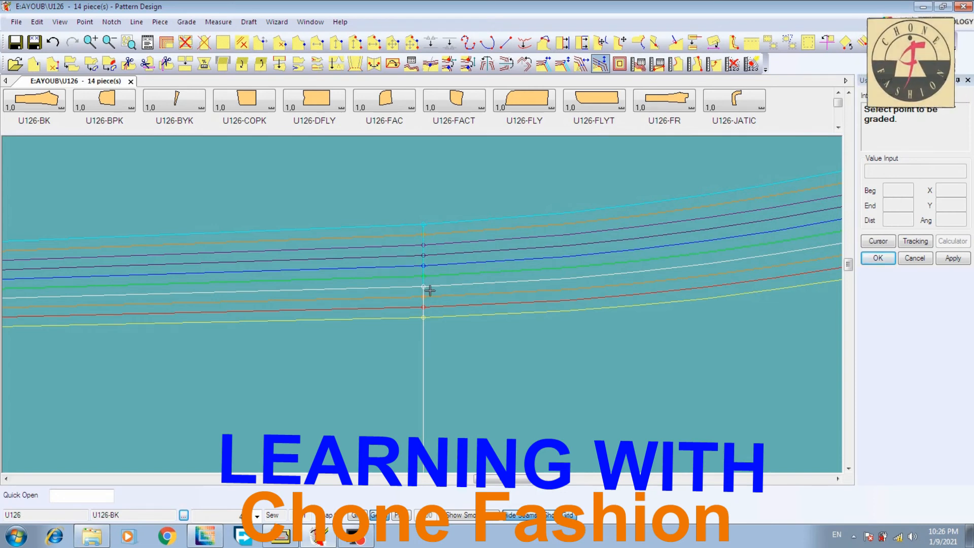
click(110, 43)
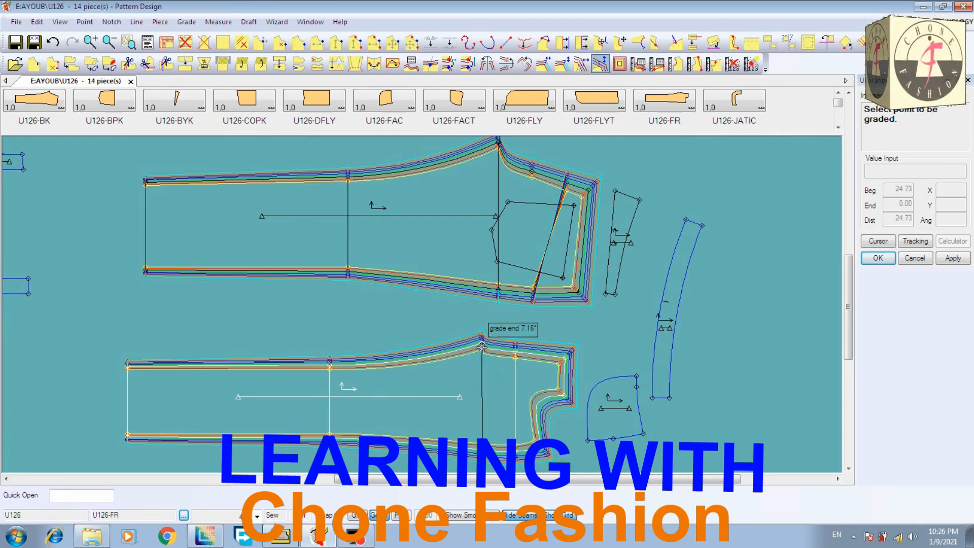
click(483, 429)
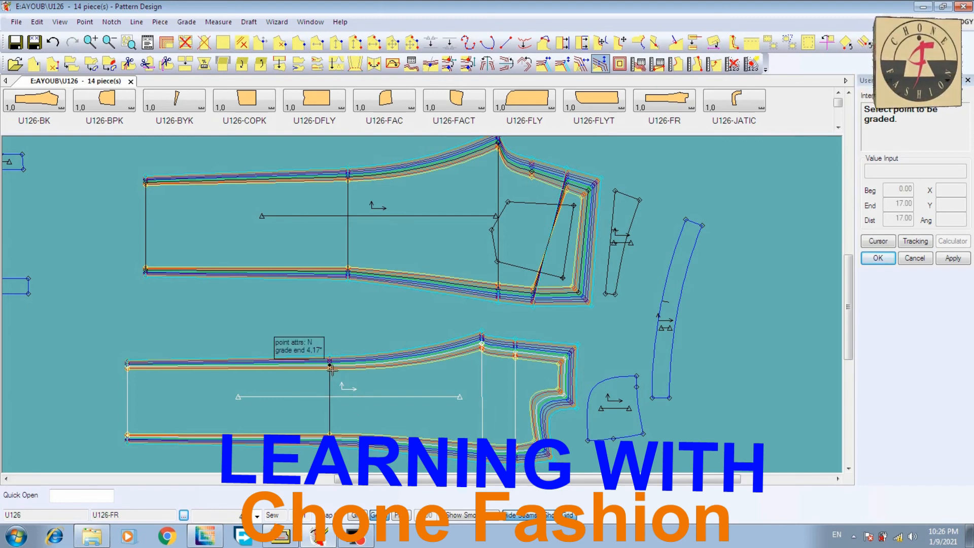
click(332, 430)
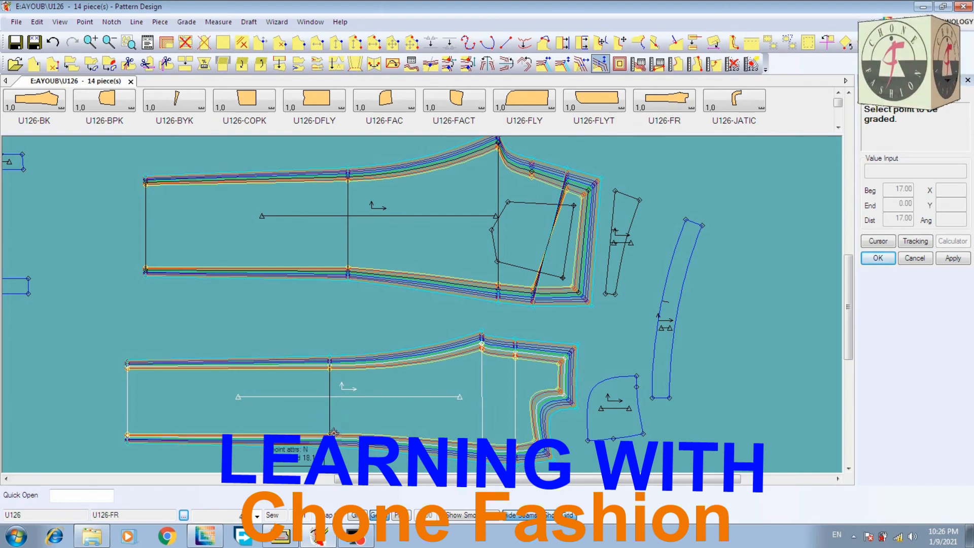
right_click(274, 292)
click(292, 298)
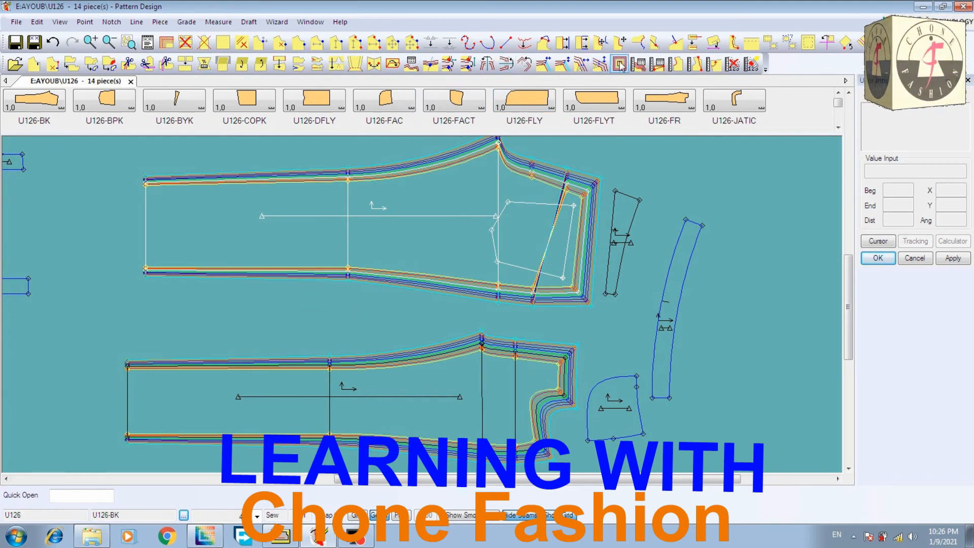
Check the graded knee line of U126-BK by measuring its length across all sizes
click(638, 64)
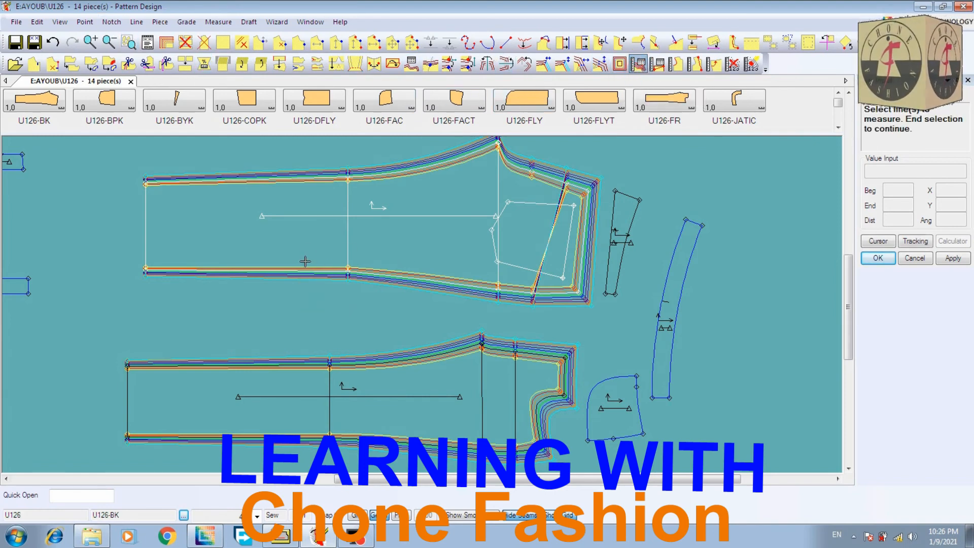
click(348, 229)
right_click(476, 215)
click(476, 216)
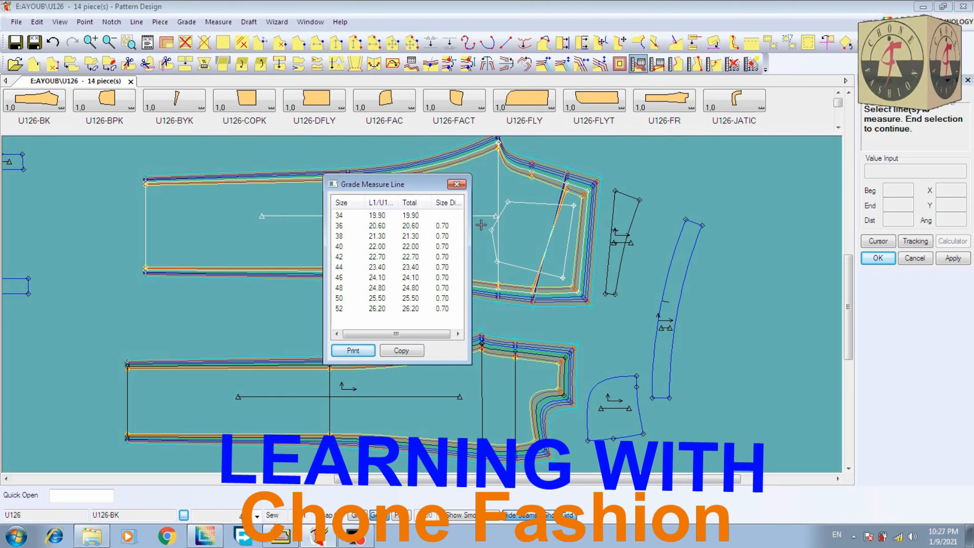
right_click(519, 196)
click(520, 198)
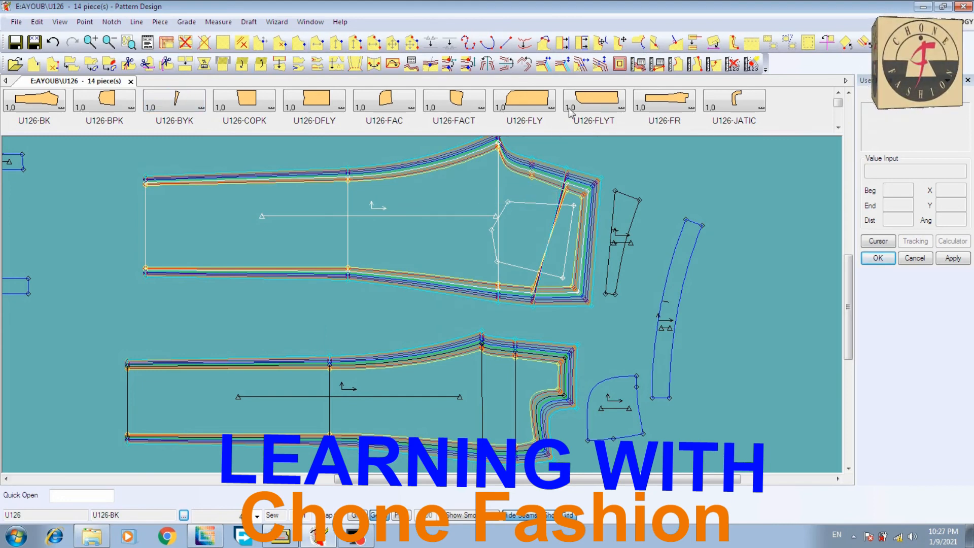
Measure the knee lines of U126-BK and U126-FR together across all sizes
click(638, 64)
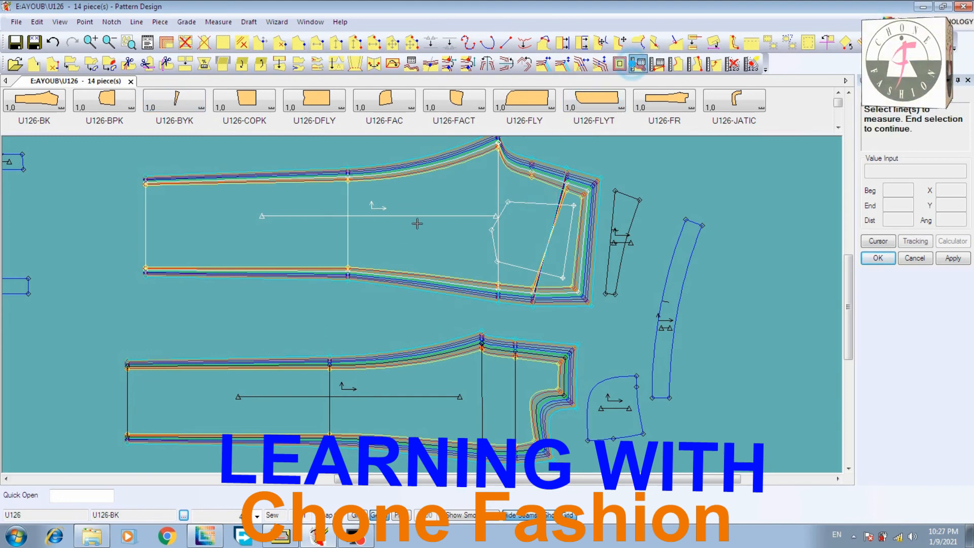
click(348, 233)
click(330, 408)
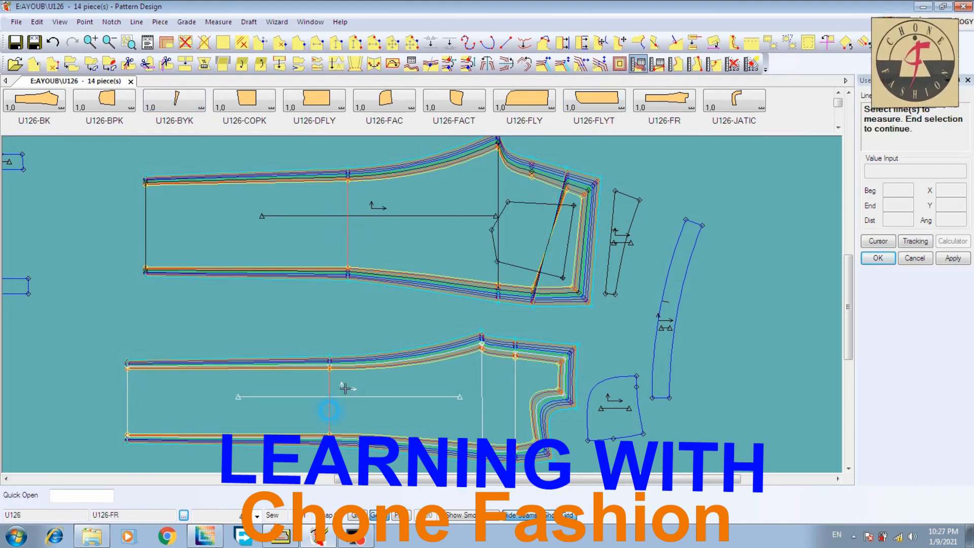
right_click(366, 303)
click(401, 310)
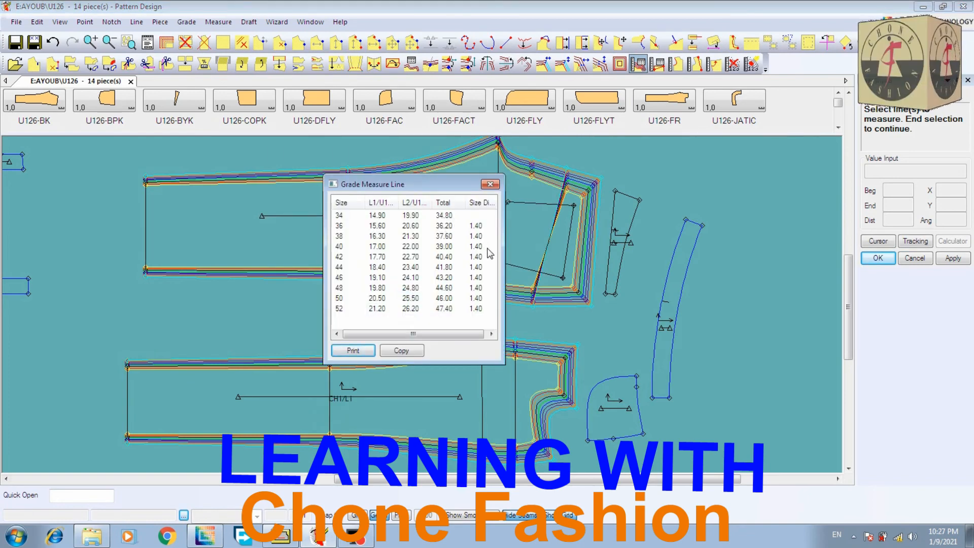
right_click(643, 166)
click(655, 173)
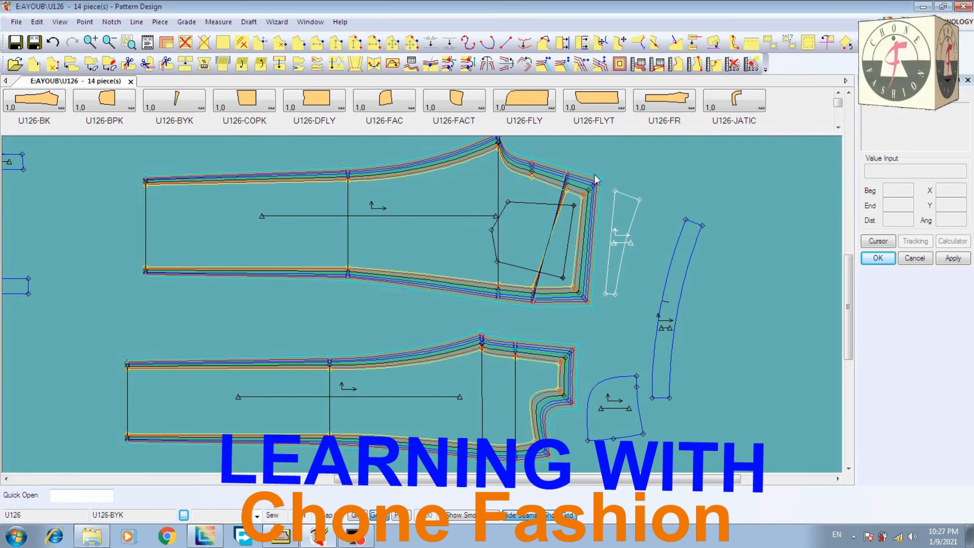
Save U126-BYK, U126-BK and U126-FR with their newly graded internal lines
click(15, 42)
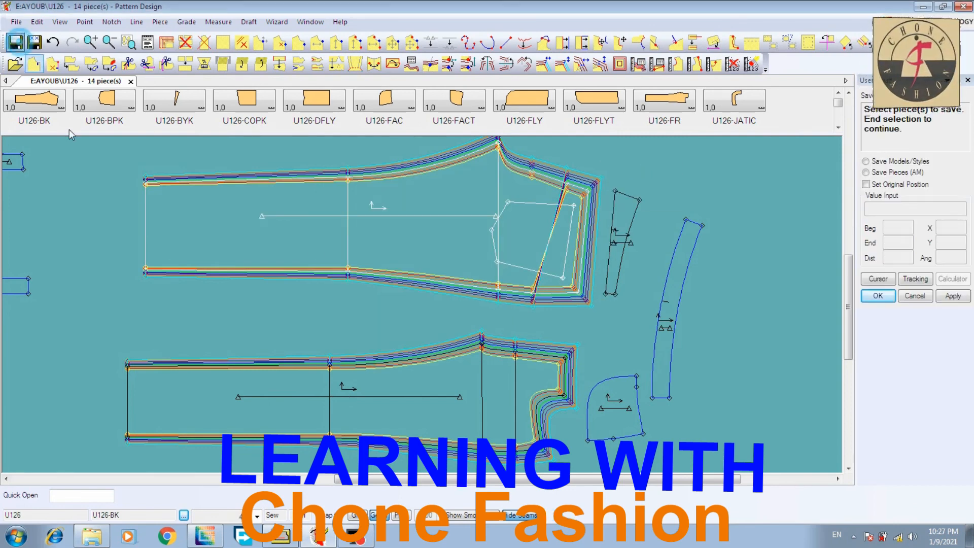
click(623, 223)
click(529, 250)
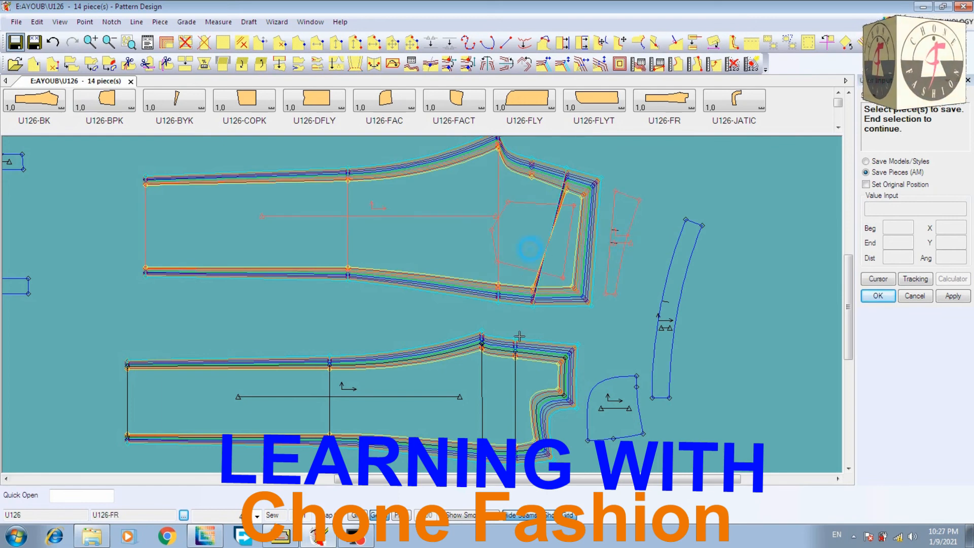
click(496, 366)
right_click(467, 347)
right_click(466, 341)
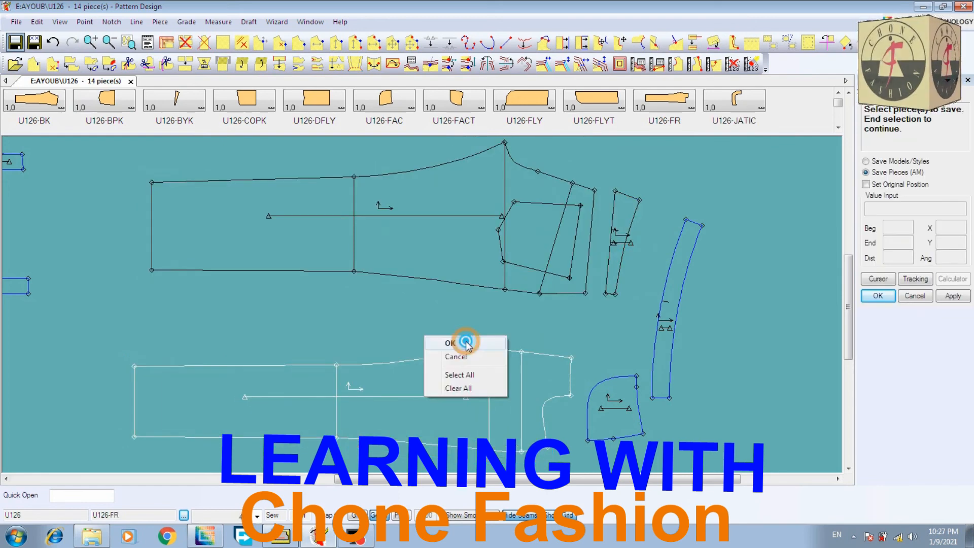
Finish saving the pieces and review the U126 piece entries of the AYOUB storage area in AccuMark Explorer, returning to Pattern Design
click(467, 342)
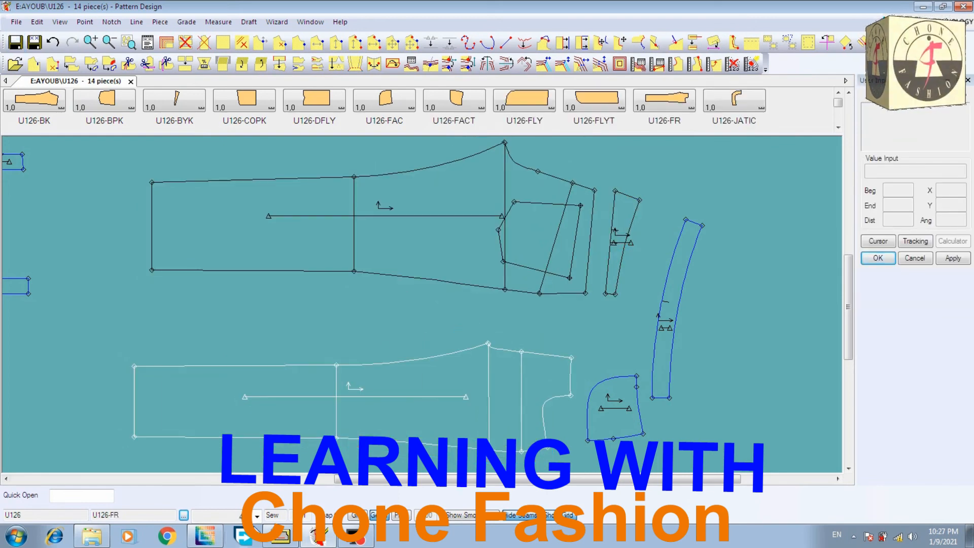
click(284, 533)
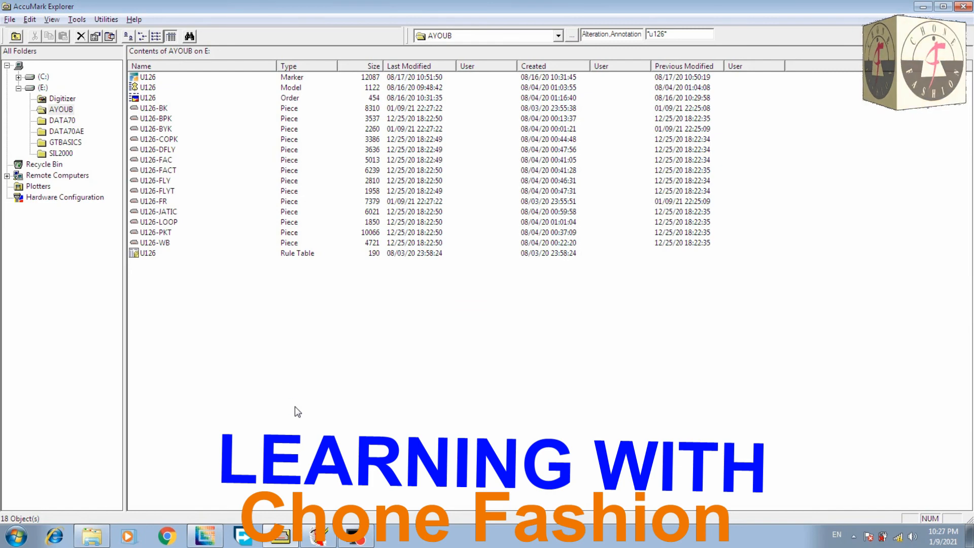
click(318, 536)
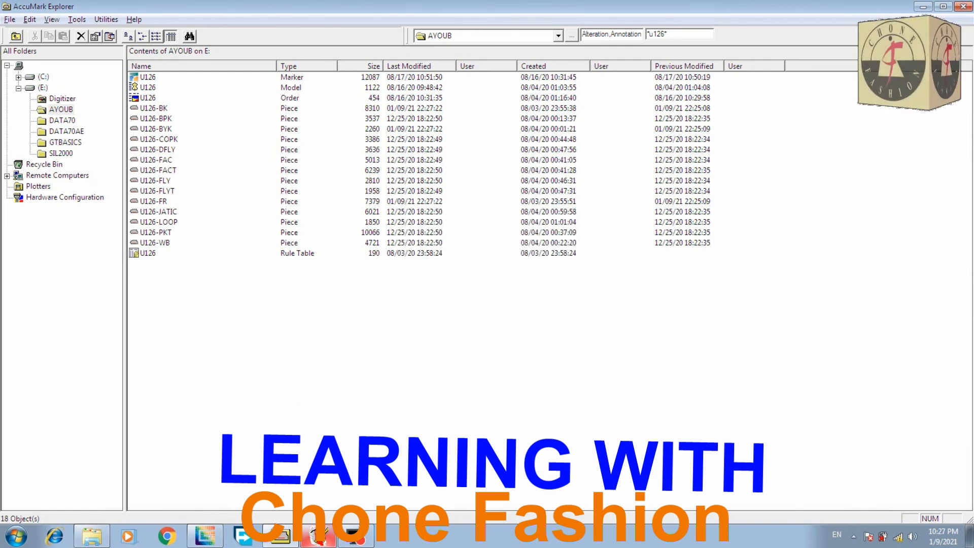
click(516, 300)
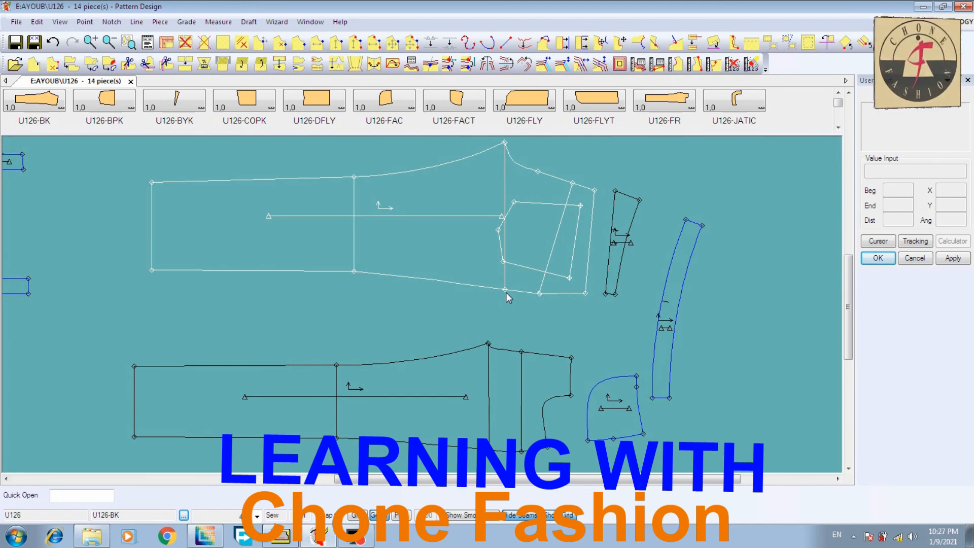
click(467, 64)
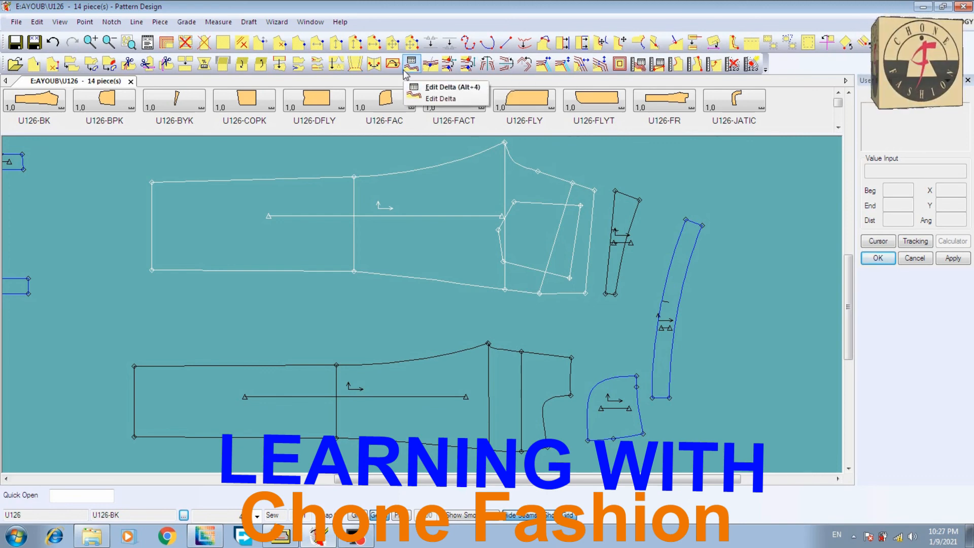
click(445, 68)
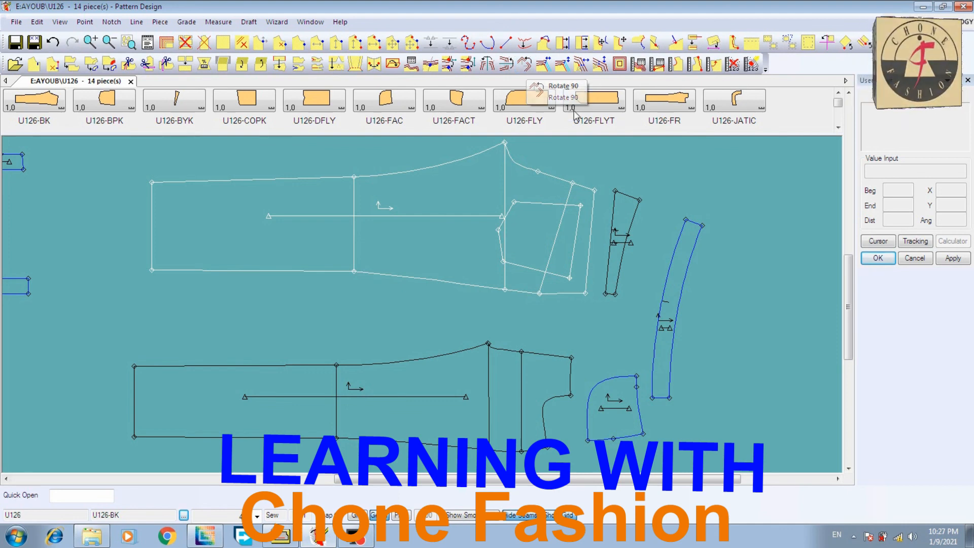
click(624, 168)
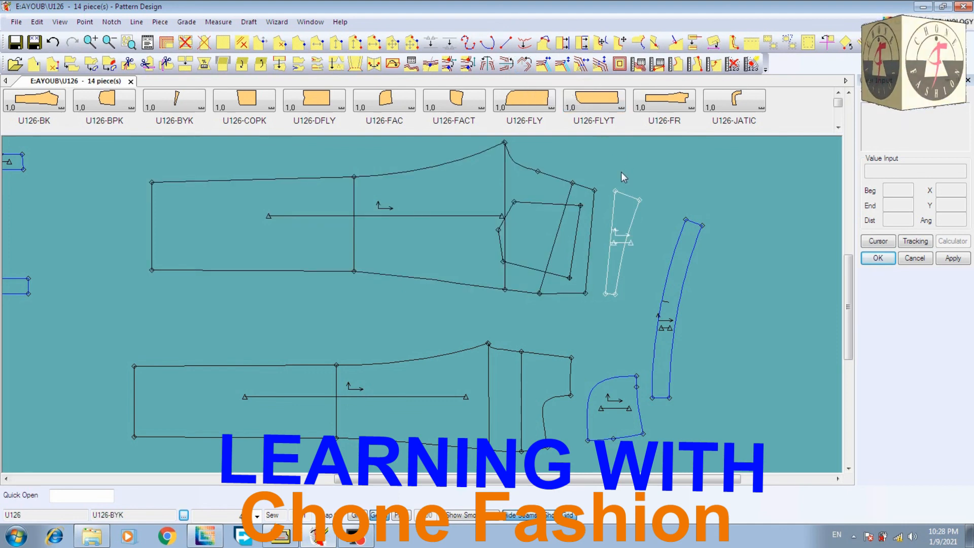